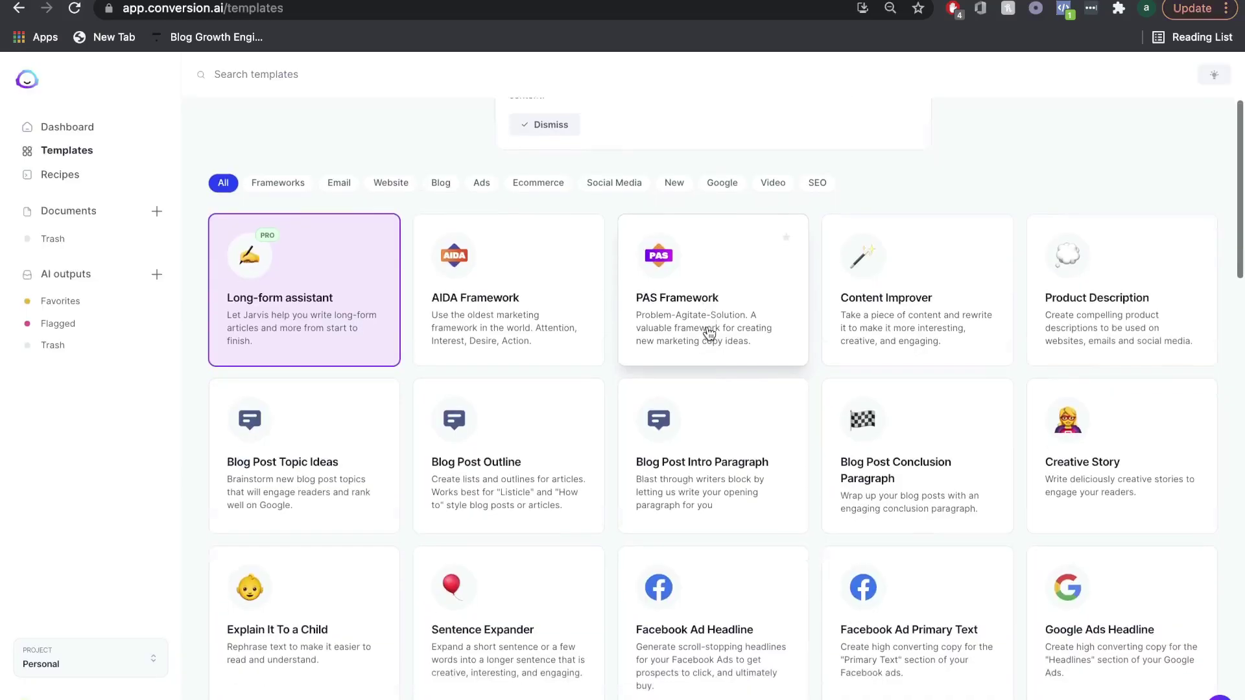
Have the AI write the next sentences at the cursor in the document "The History of the Stock Market".
{"action": "scroll", "coordinate": [708, 333], "scroll_direction": "down", "scroll_amount": 7}
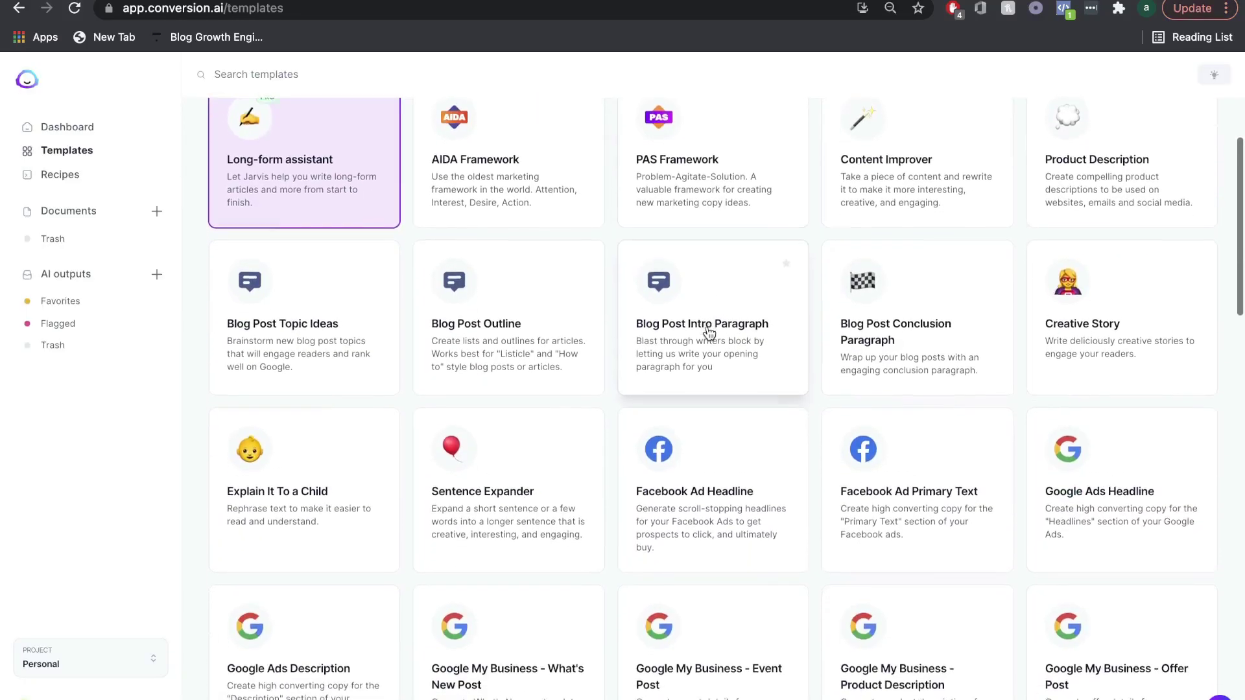
{"action": "scroll", "coordinate": [709, 332], "scroll_direction": "down", "scroll_amount": 9}
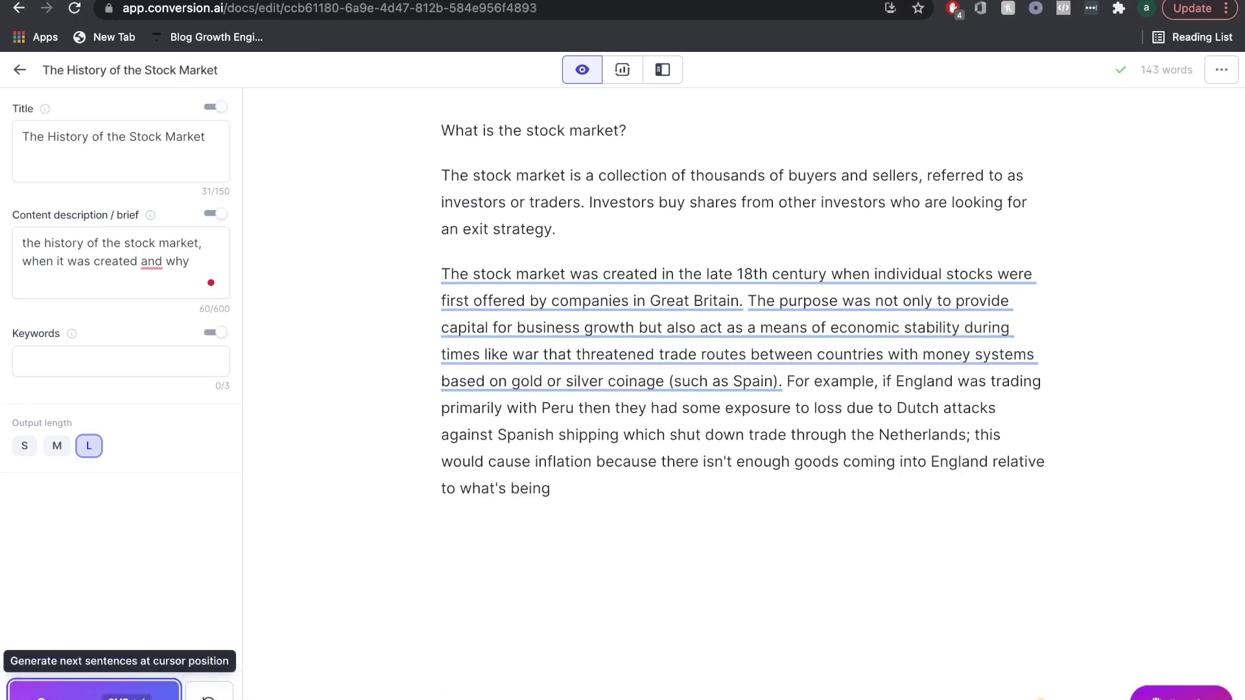
{"action": "left_click", "coordinate": [94, 691]}
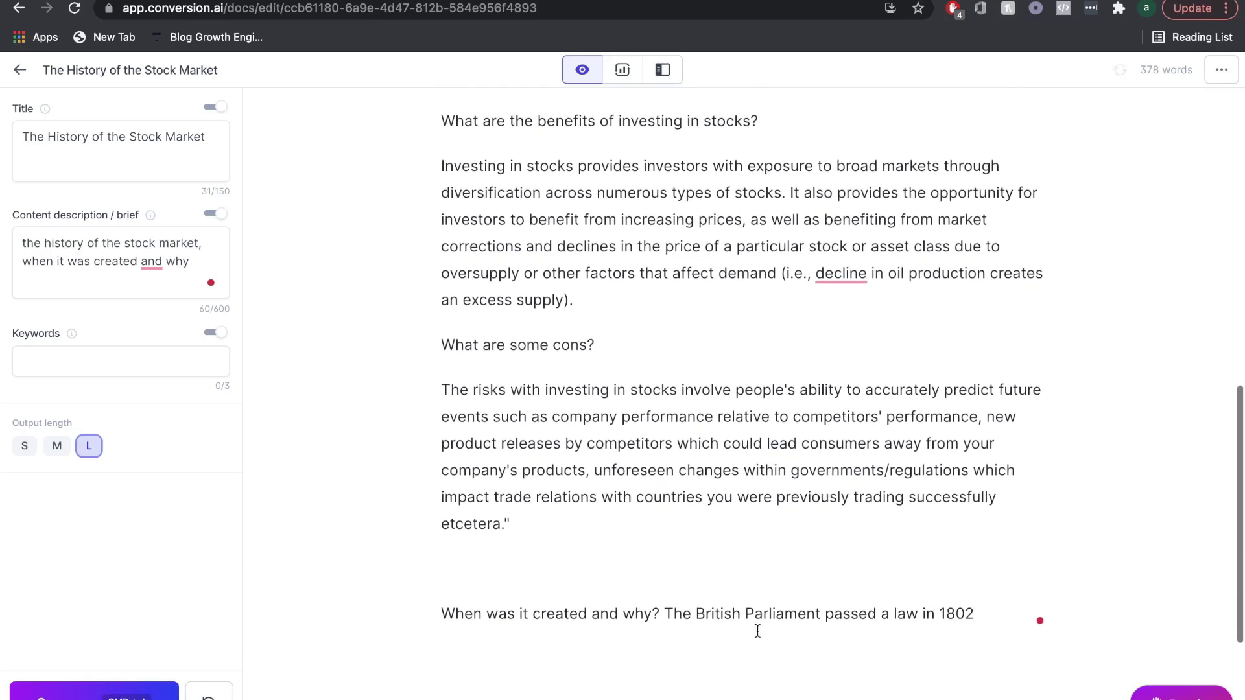
{"action": "left_click", "coordinate": [90, 690]}
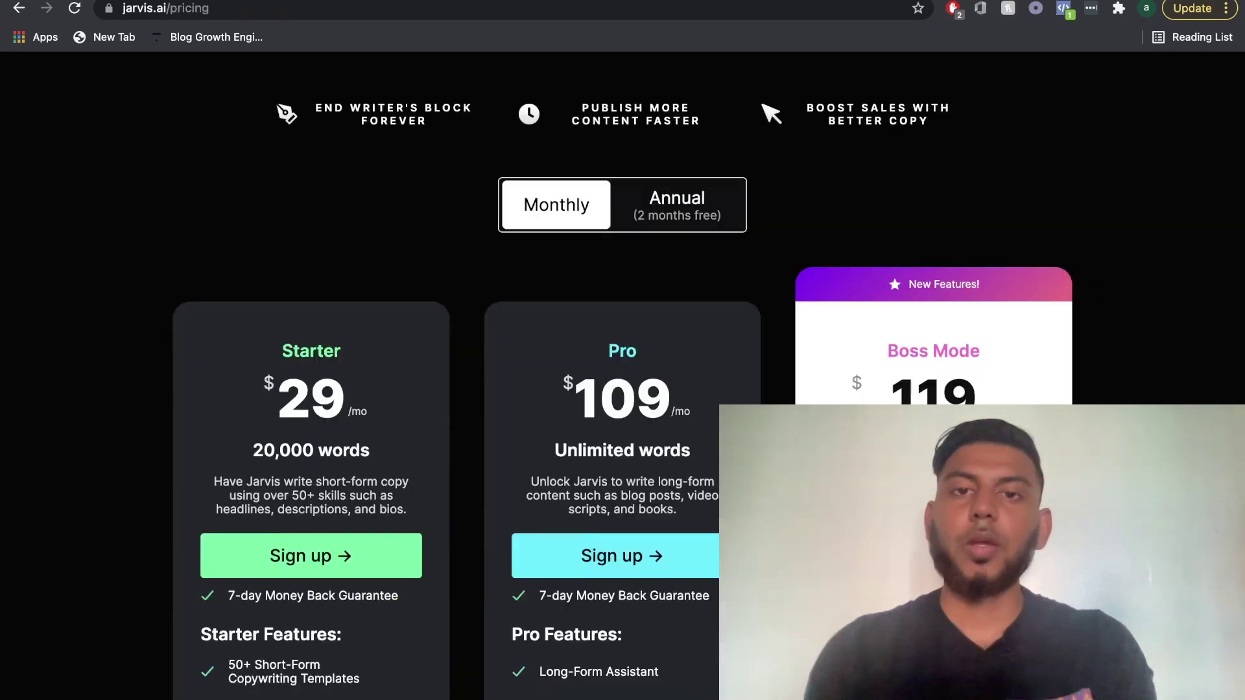
Review the monthly prices and word allowances of the Starter, Pro and Boss Mode plans on the Jarvis pricing page.
{"action": "scroll", "coordinate": [687, 512], "scroll_direction": "down", "scroll_amount": 3}
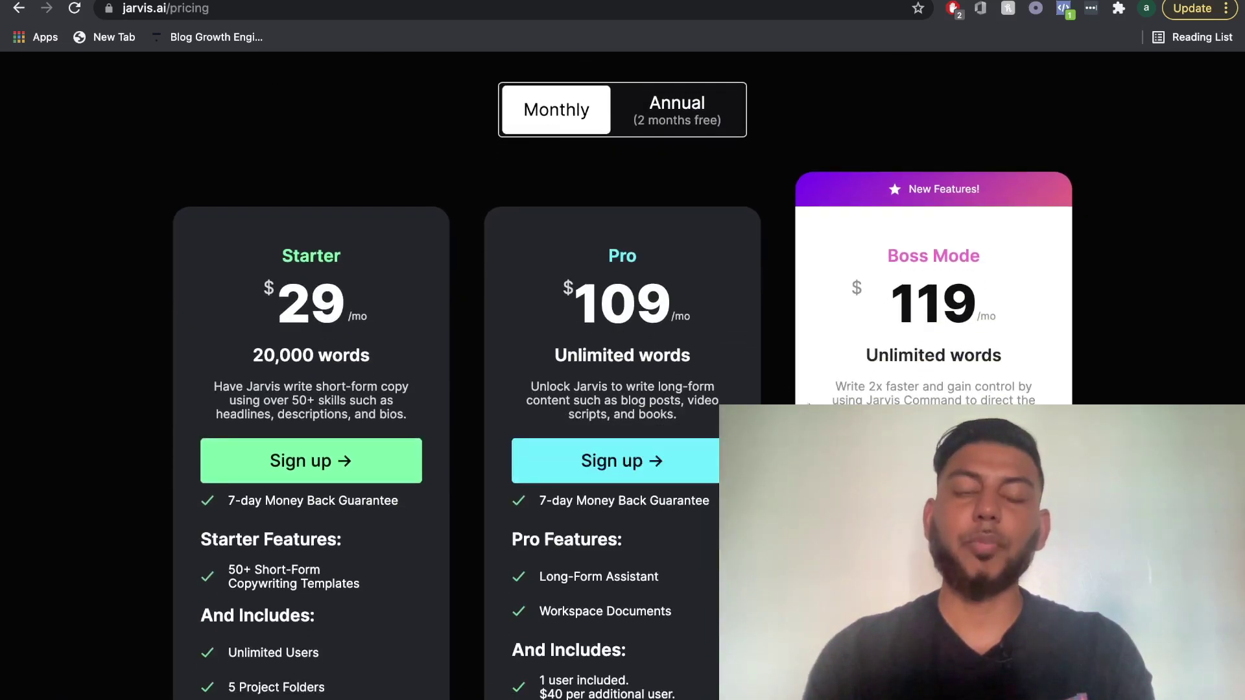
{"action": "mouse_move", "coordinate": [990, 324]}
{"action": "scroll", "coordinate": [1090, 331], "scroll_direction": "down", "scroll_amount": 2}
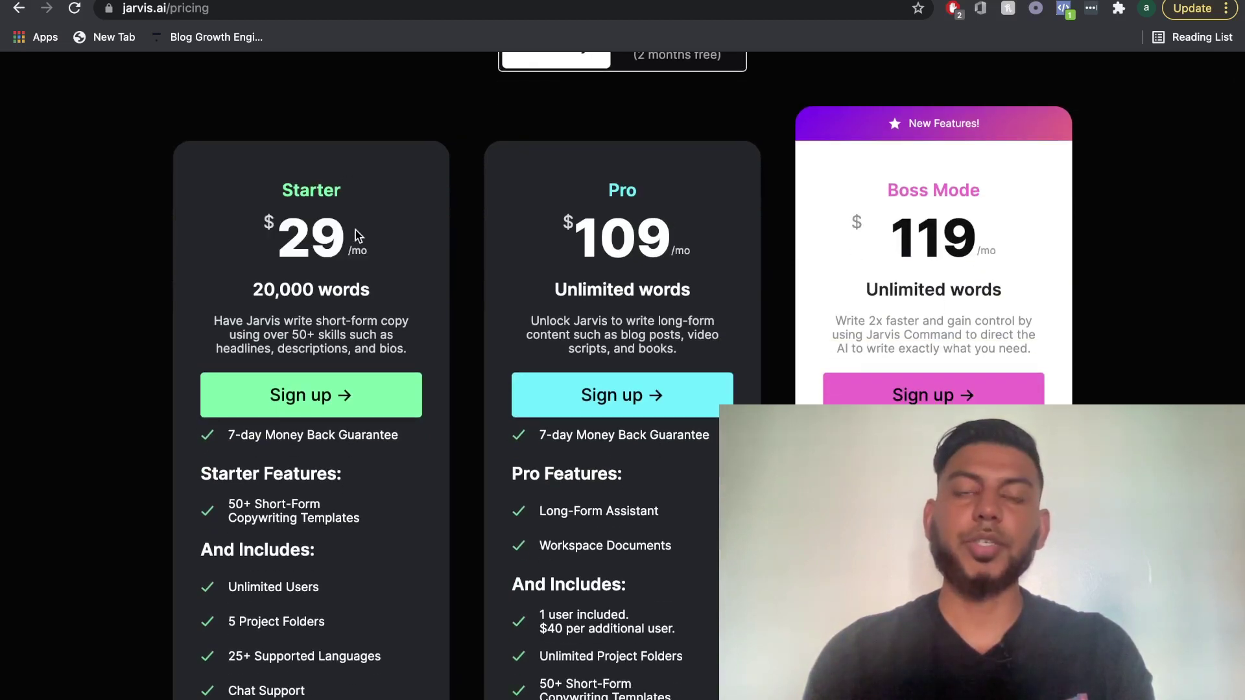
{"action": "mouse_move", "coordinate": [269, 295]}
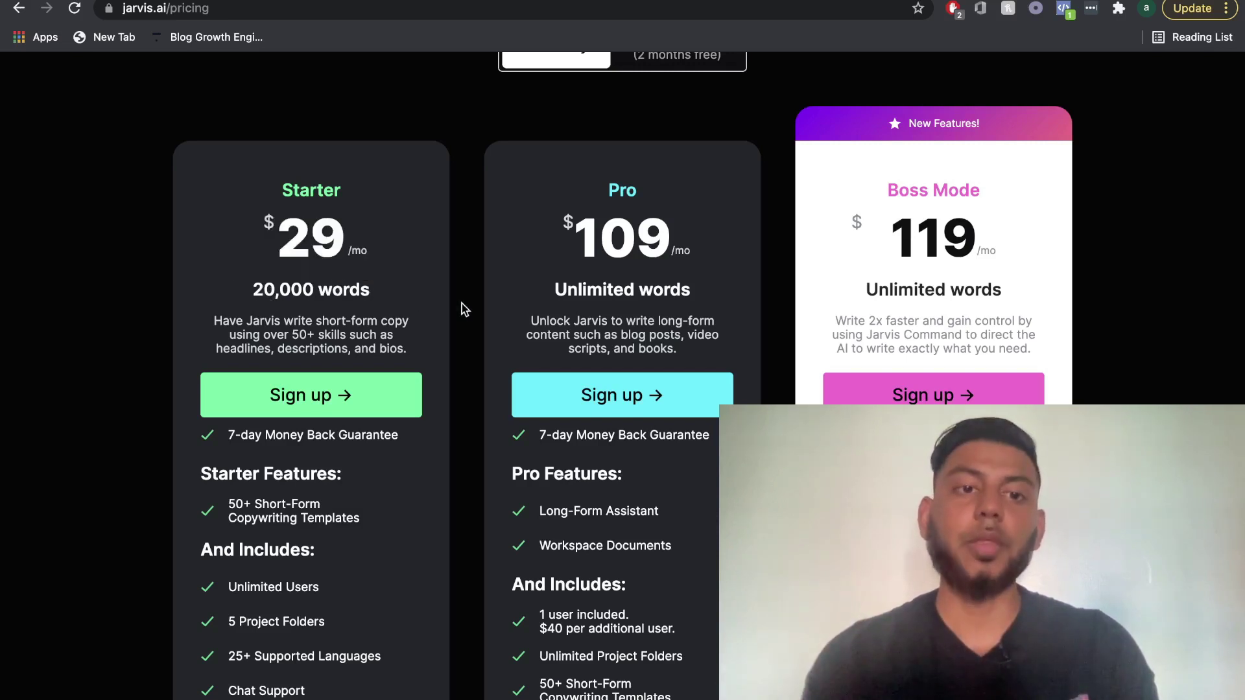
{"action": "left_click_drag", "start_coordinate": [285, 235], "coordinate": [349, 239]}
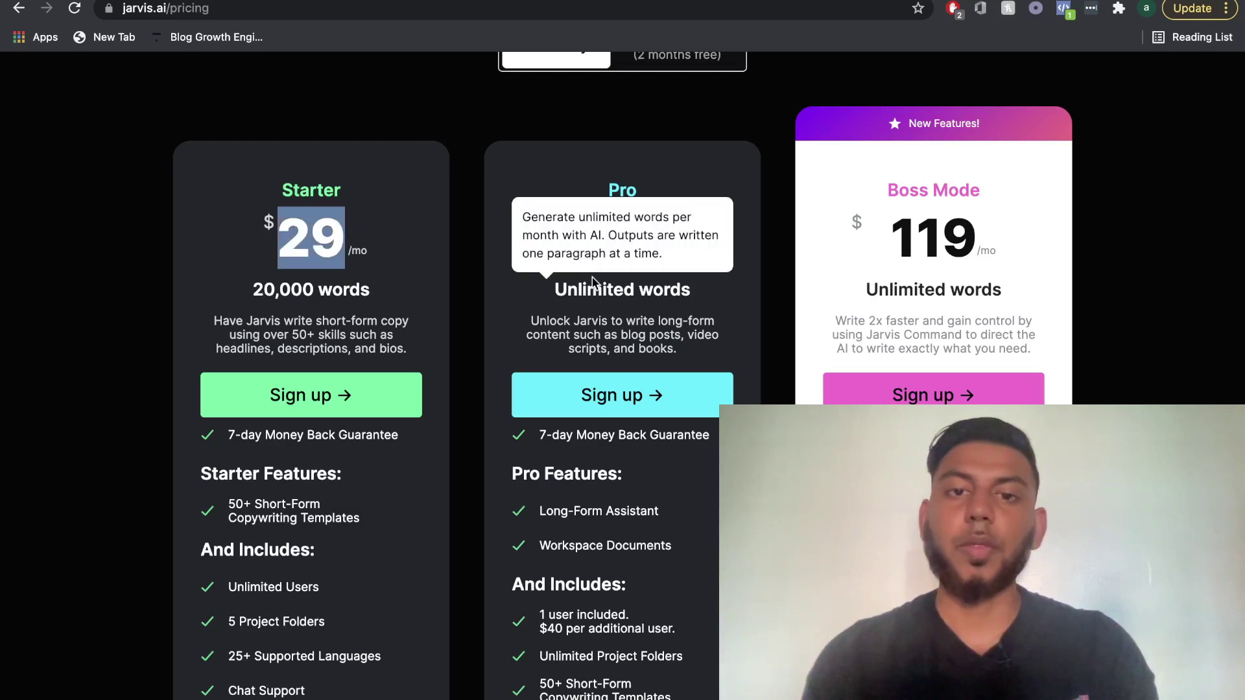
{"action": "scroll", "coordinate": [618, 282], "scroll_direction": "down", "scroll_amount": 1}
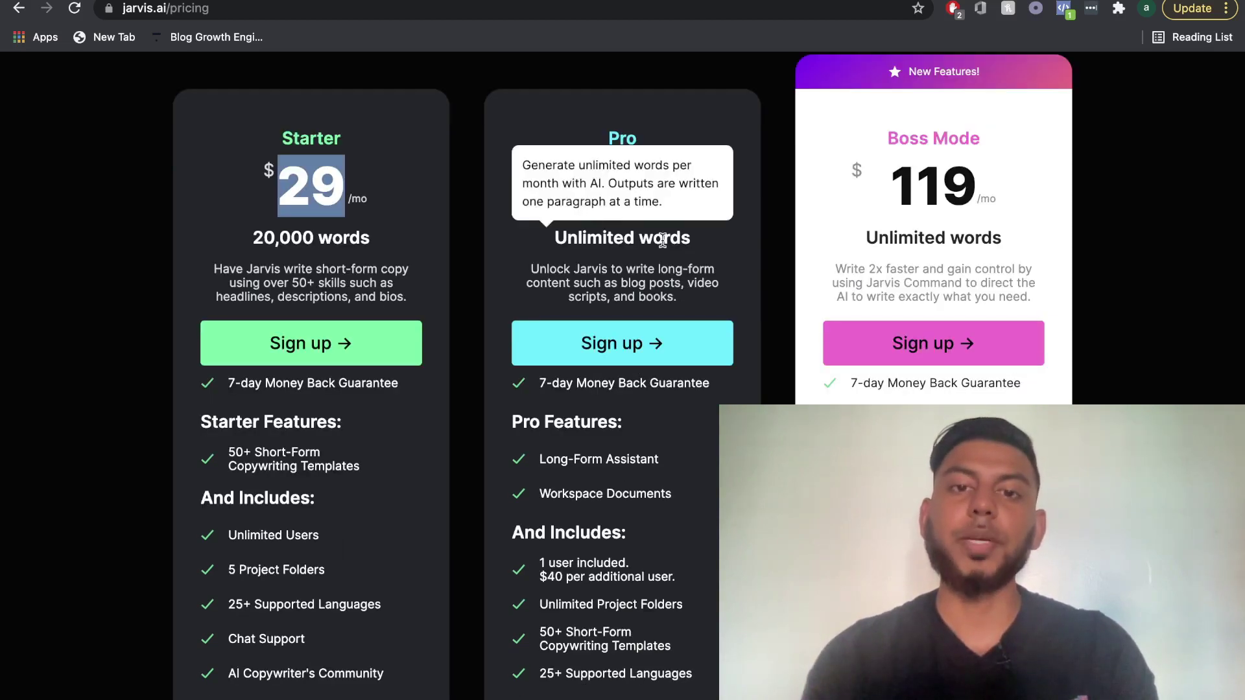
{"action": "scroll", "coordinate": [619, 228], "scroll_direction": "up", "scroll_amount": 2}
{"action": "left_click", "coordinate": [753, 263]}
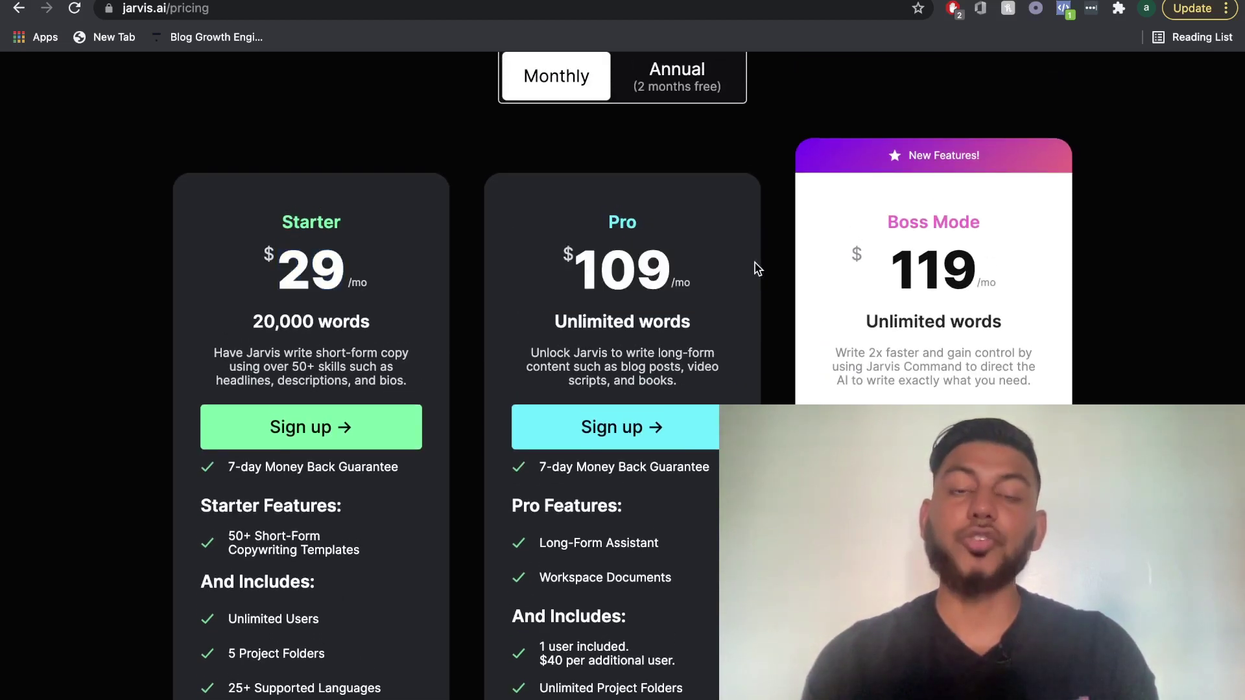
{"action": "scroll", "coordinate": [755, 263], "scroll_direction": "down", "scroll_amount": 2}
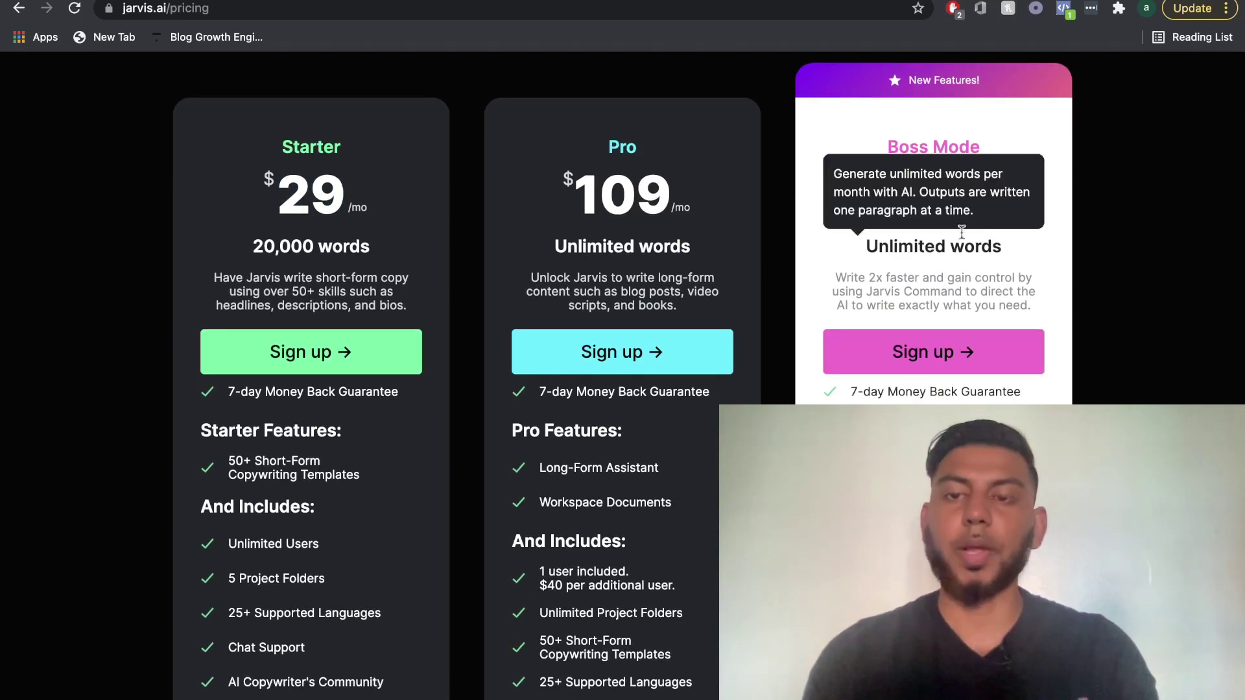
{"action": "scroll", "coordinate": [1094, 389], "scroll_direction": "down", "scroll_amount": 1}
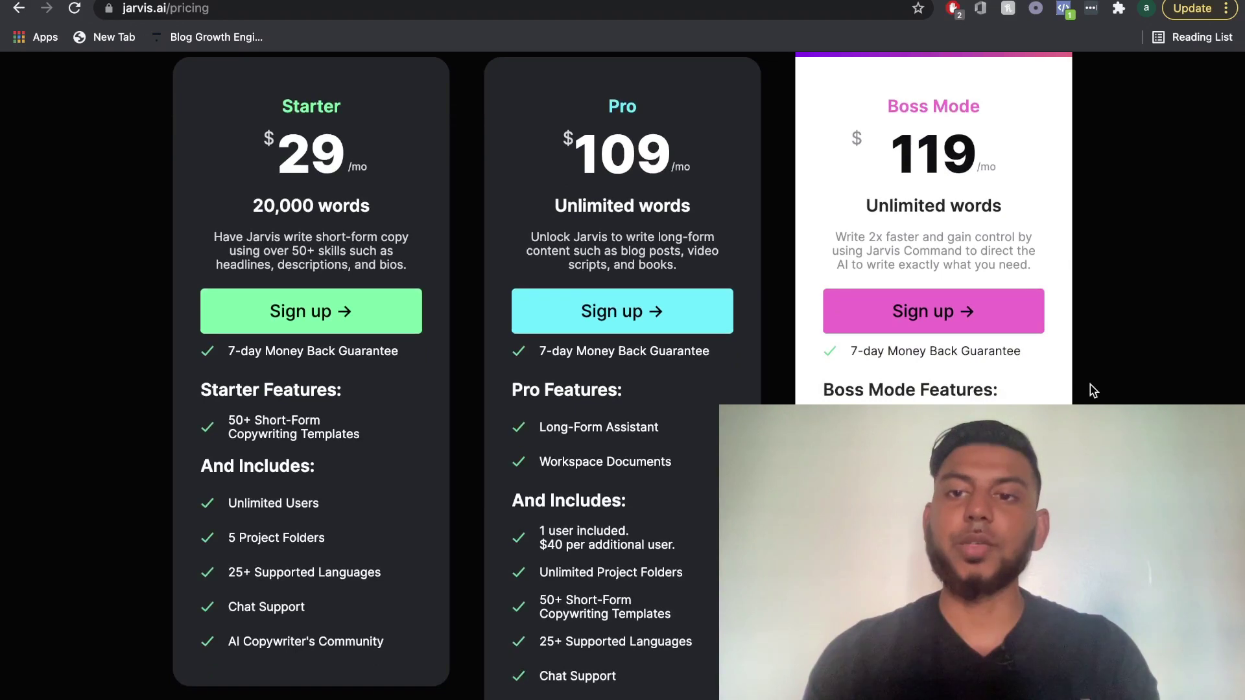
Examine the Boss Mode plan's word allowance and feature list in comparison with the Starter and Pro plans.
{"action": "key", "text": "ctrl+minus"}
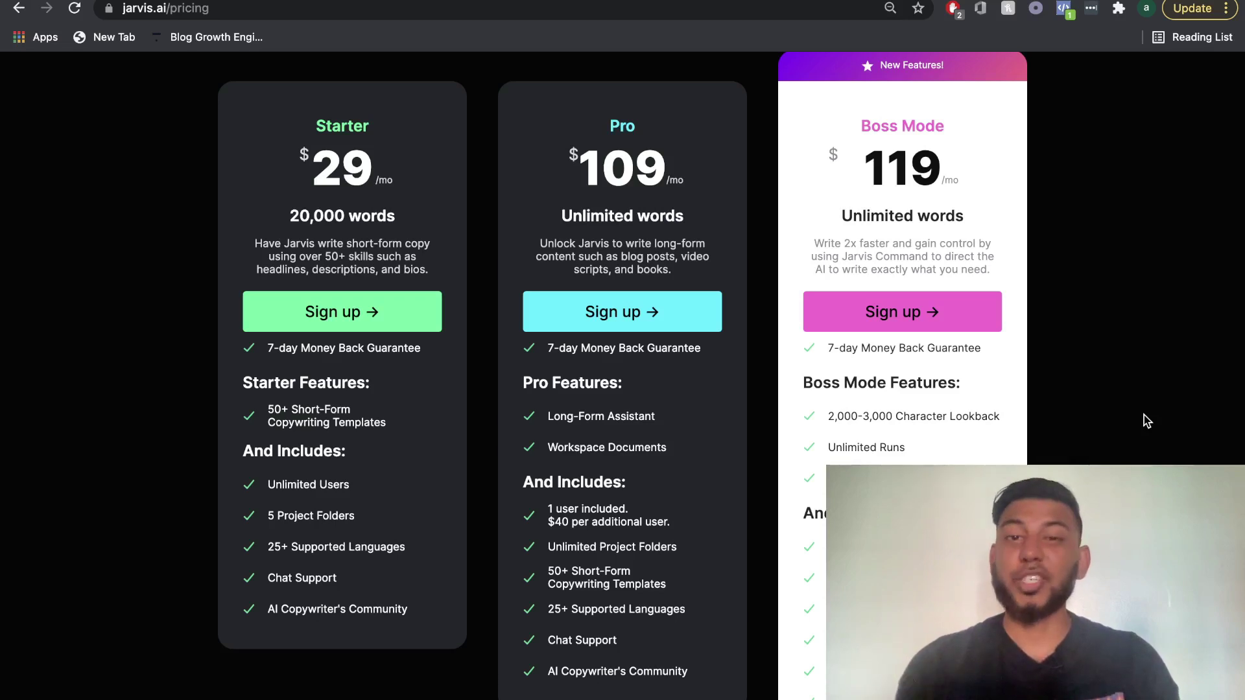
{"action": "scroll", "coordinate": [1144, 415], "scroll_direction": "down", "scroll_amount": 1}
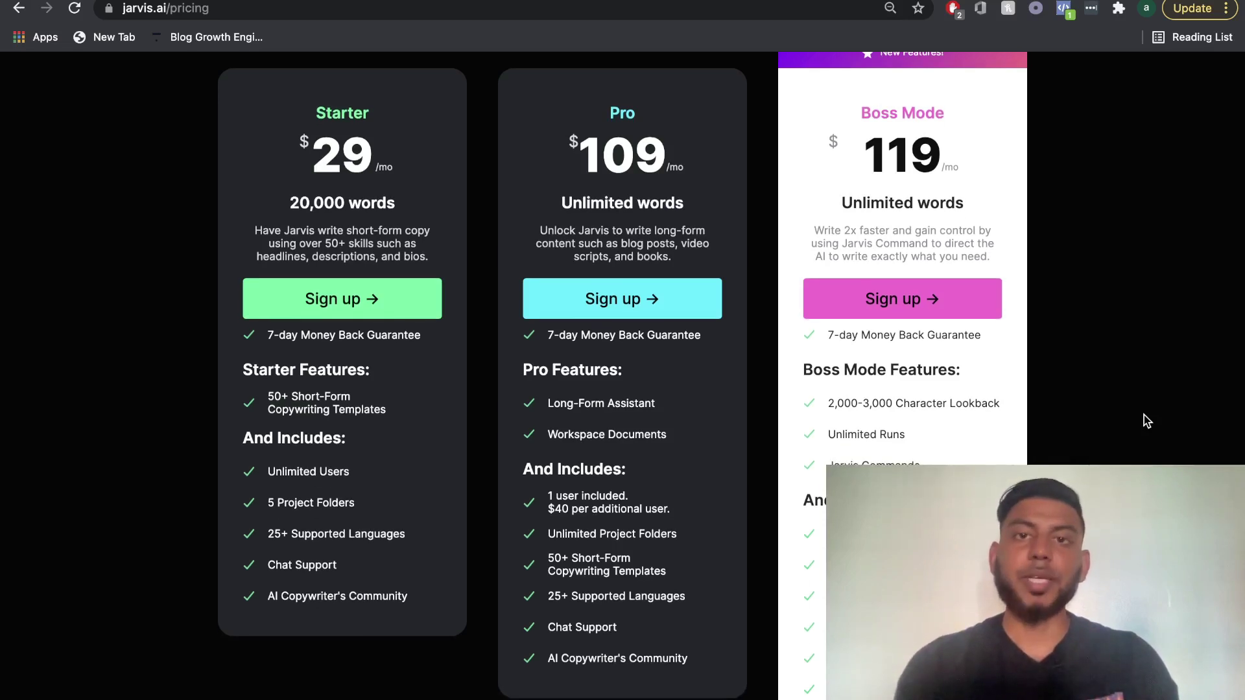
{"action": "scroll", "coordinate": [1144, 415], "scroll_direction": "up", "scroll_amount": 2}
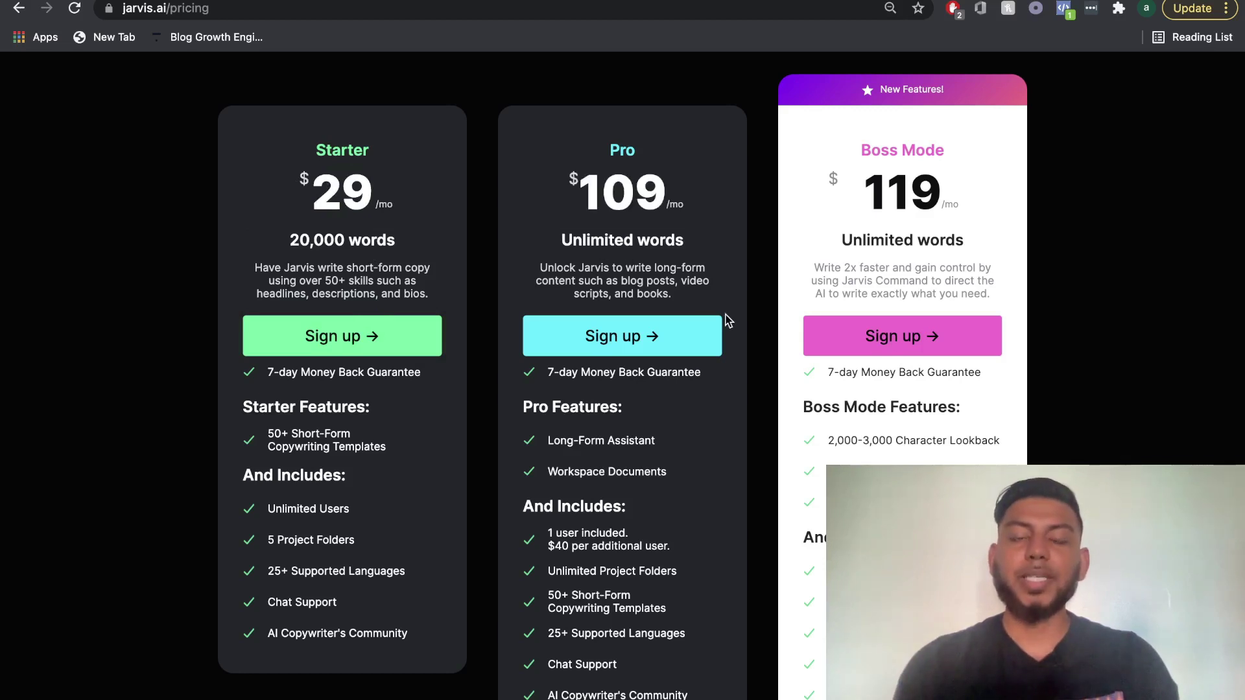
{"action": "scroll", "coordinate": [815, 396], "scroll_direction": "down", "scroll_amount": 1}
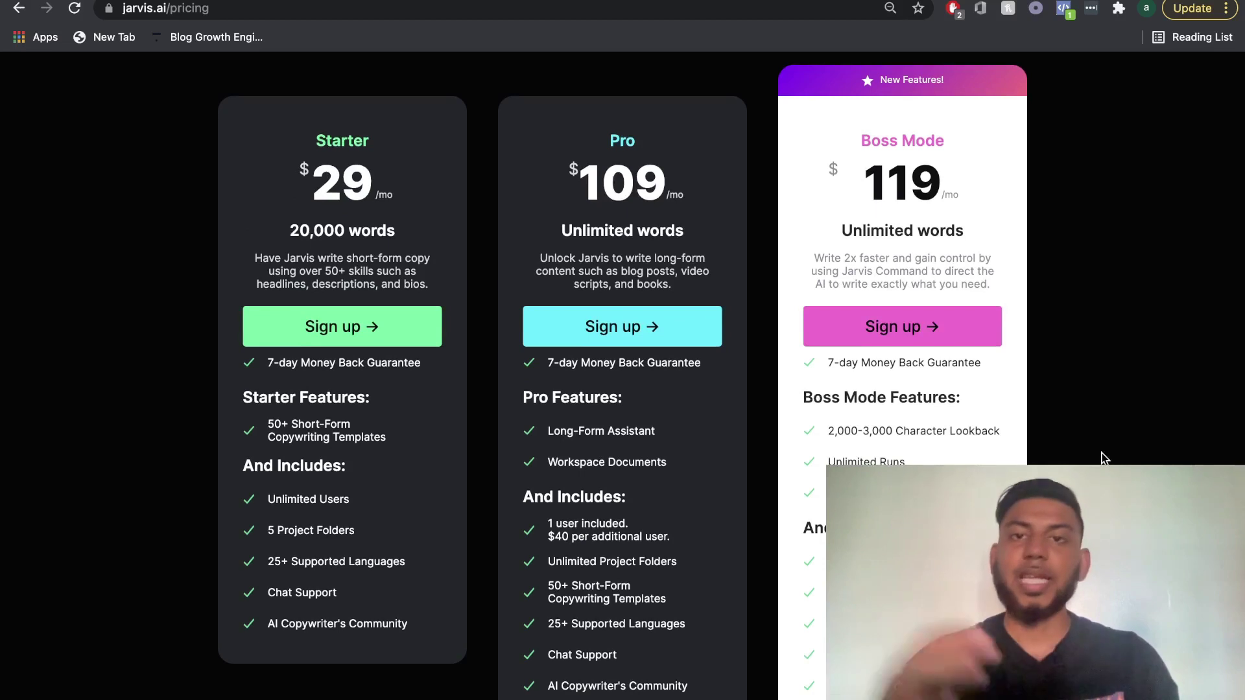
{"action": "scroll", "coordinate": [1105, 458], "scroll_direction": "down", "scroll_amount": 1}
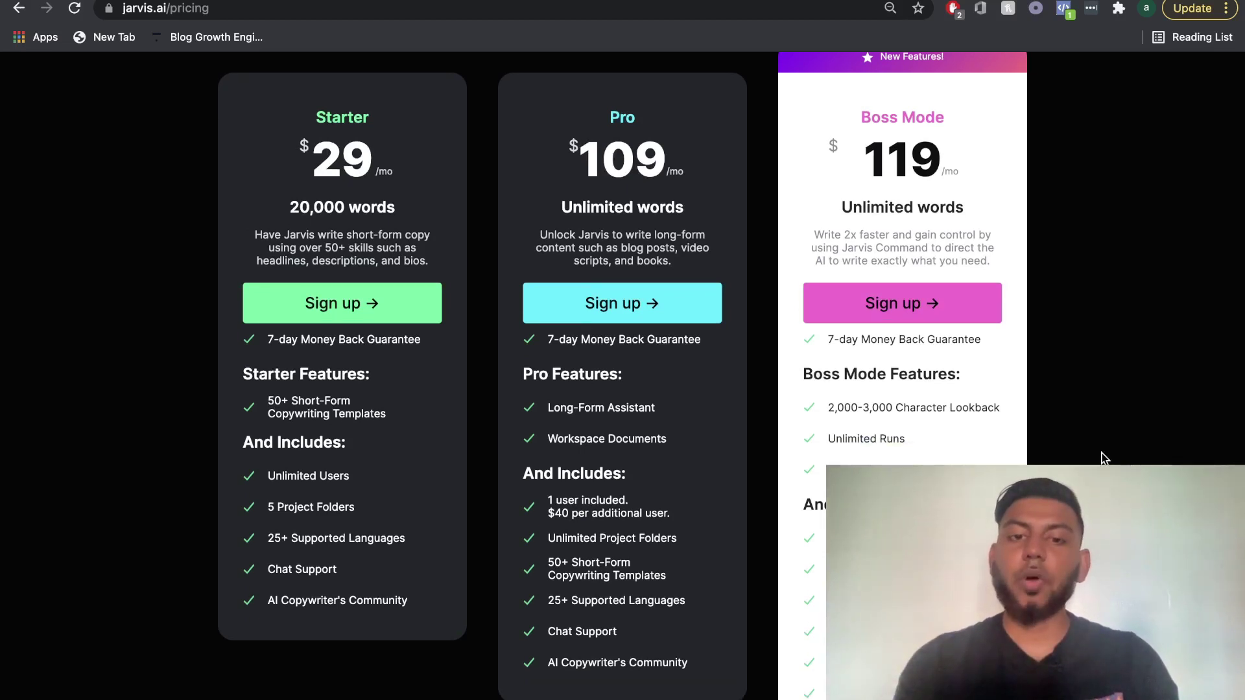
{"action": "scroll", "coordinate": [778, 307], "scroll_direction": "up", "scroll_amount": 1}
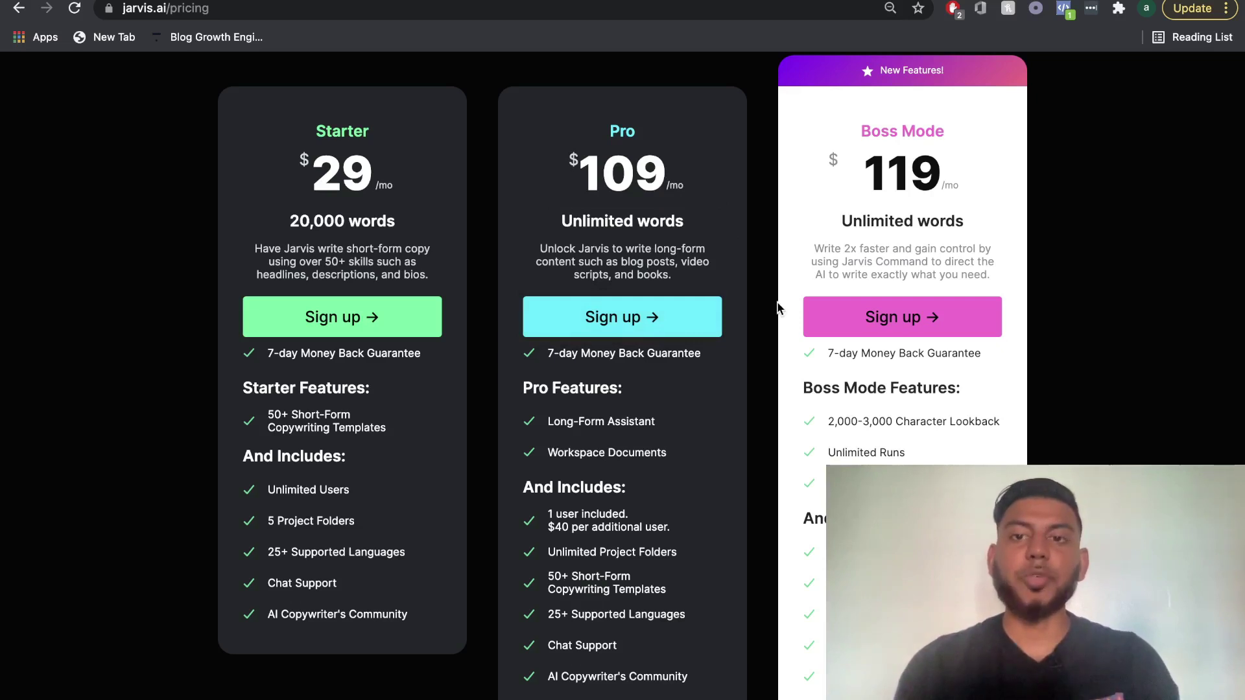
{"action": "scroll", "coordinate": [746, 227], "scroll_direction": "down", "scroll_amount": 1}
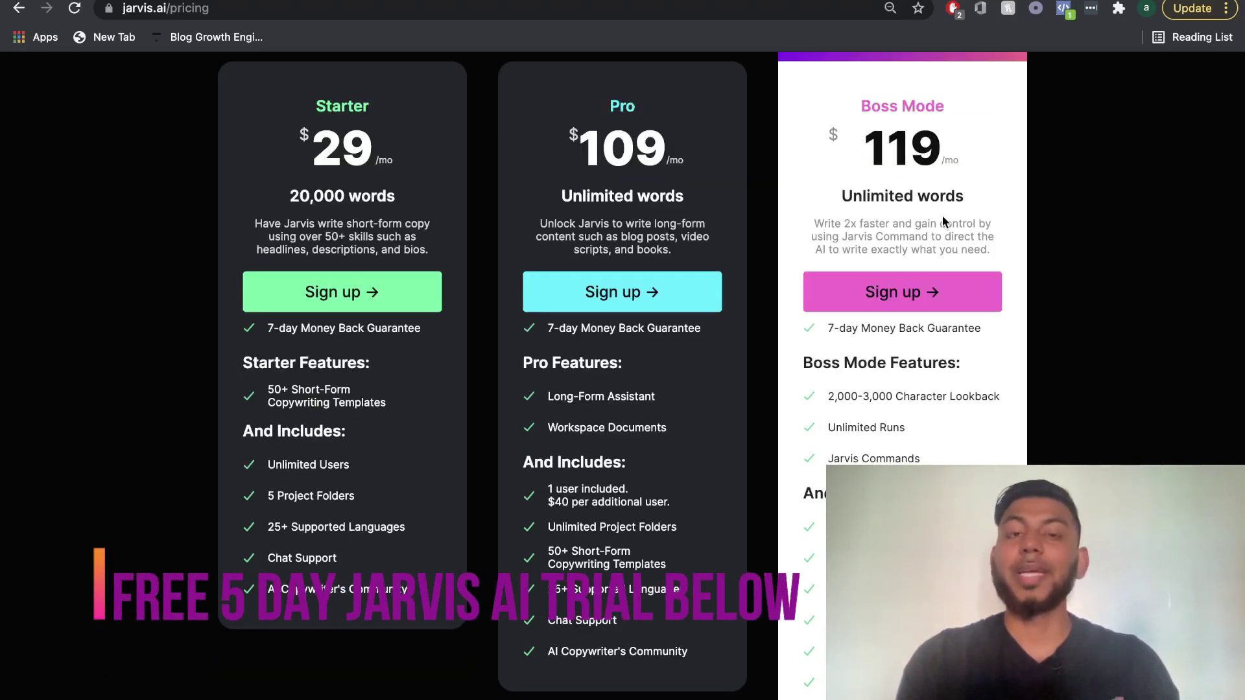
{"action": "scroll", "coordinate": [943, 215], "scroll_direction": "up", "scroll_amount": 1}
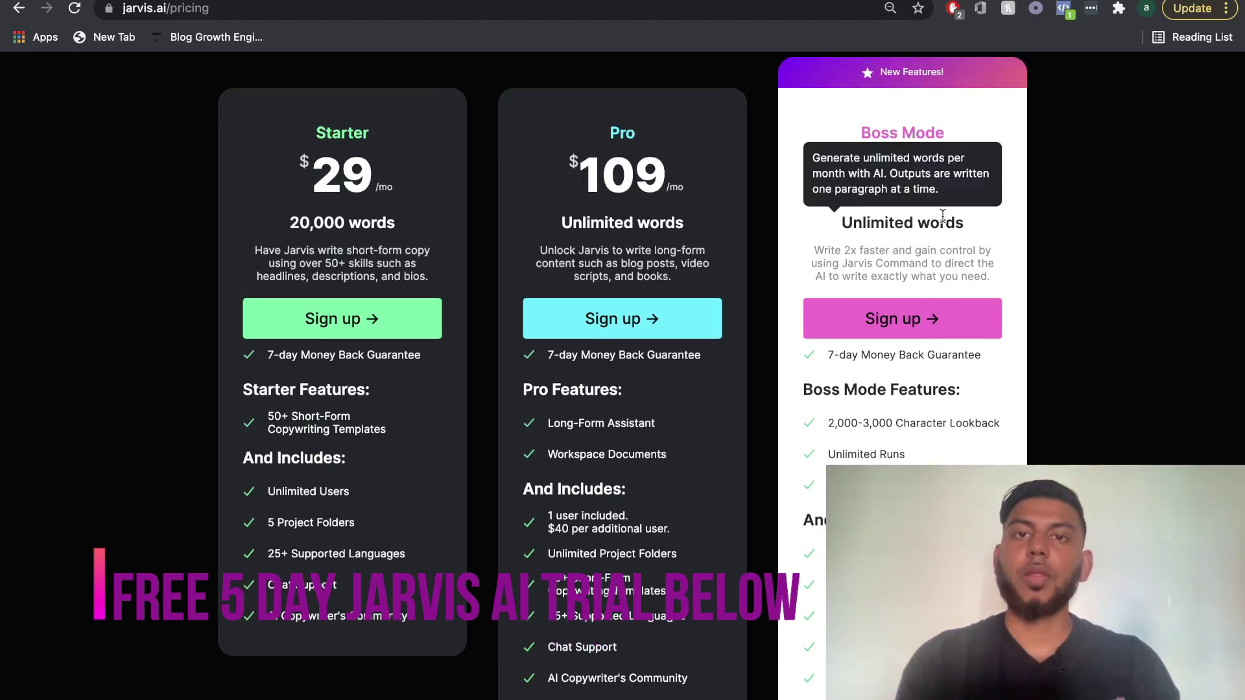
{"action": "scroll", "coordinate": [1115, 282], "scroll_direction": "down", "scroll_amount": 1}
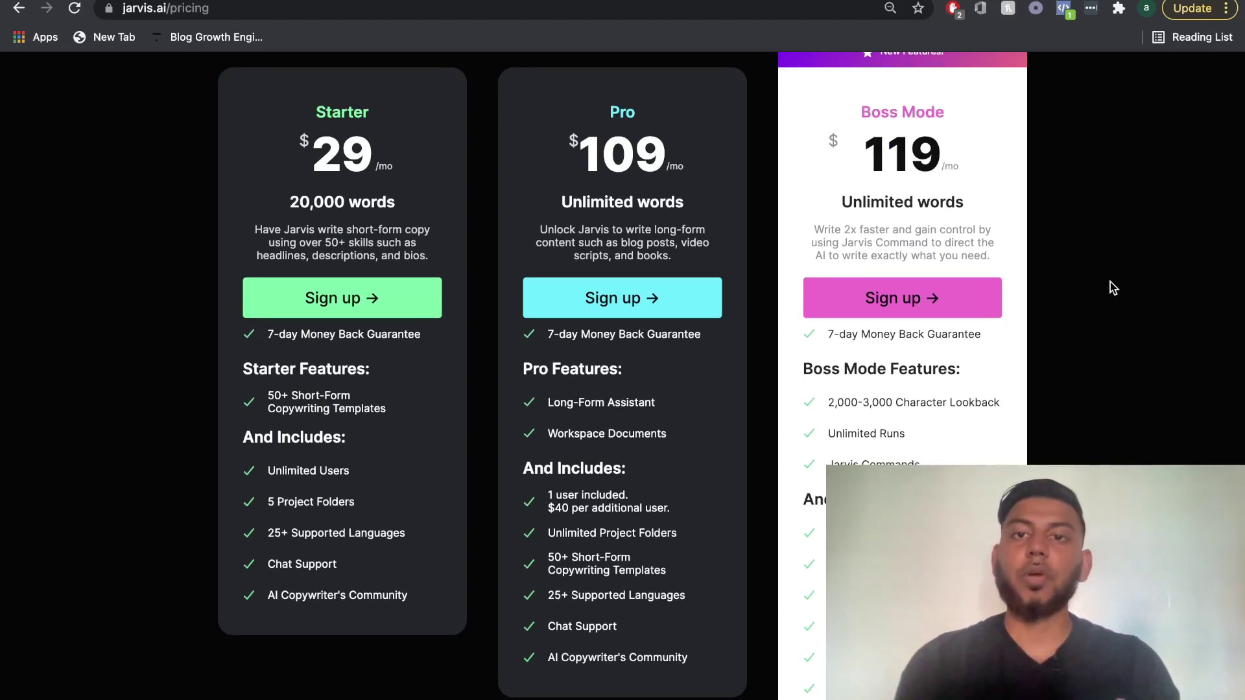
{"action": "scroll", "coordinate": [1114, 288], "scroll_direction": "up", "scroll_amount": 1}
{"action": "mouse_move", "coordinate": [918, 240]}
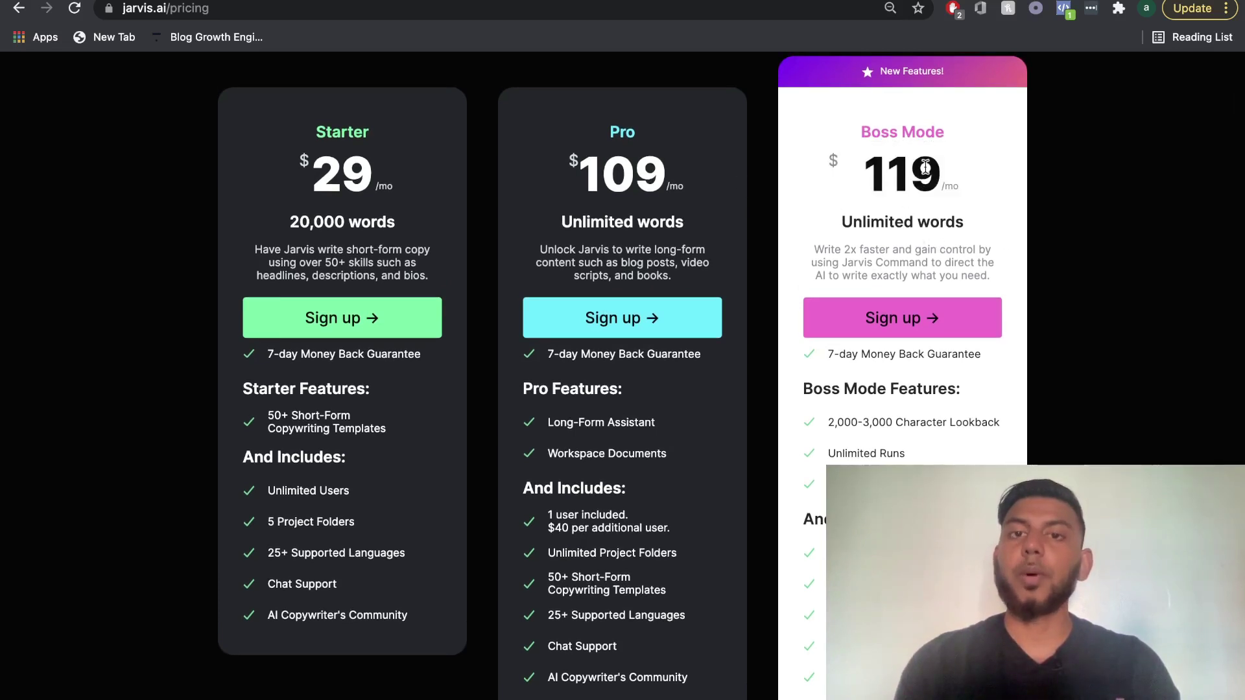
{"action": "scroll", "coordinate": [944, 256], "scroll_direction": "down", "scroll_amount": 1}
{"action": "mouse_move", "coordinate": [932, 171]}
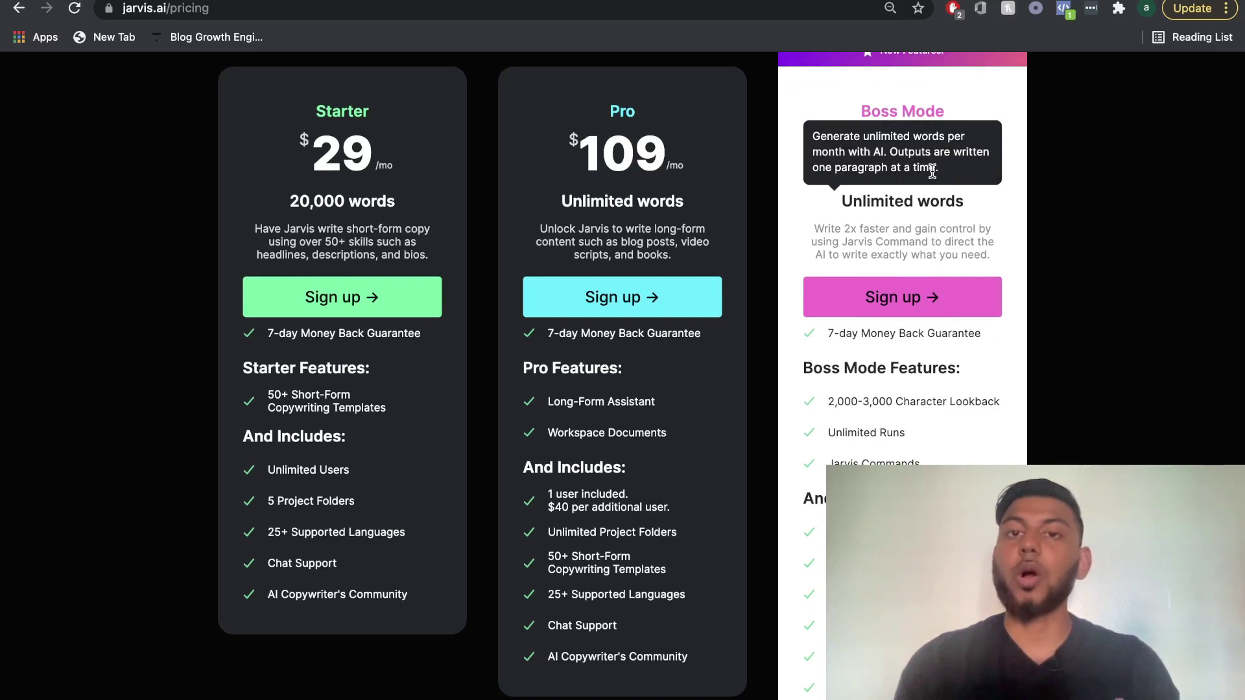
{"action": "scroll", "coordinate": [1071, 322], "scroll_direction": "up", "scroll_amount": 1}
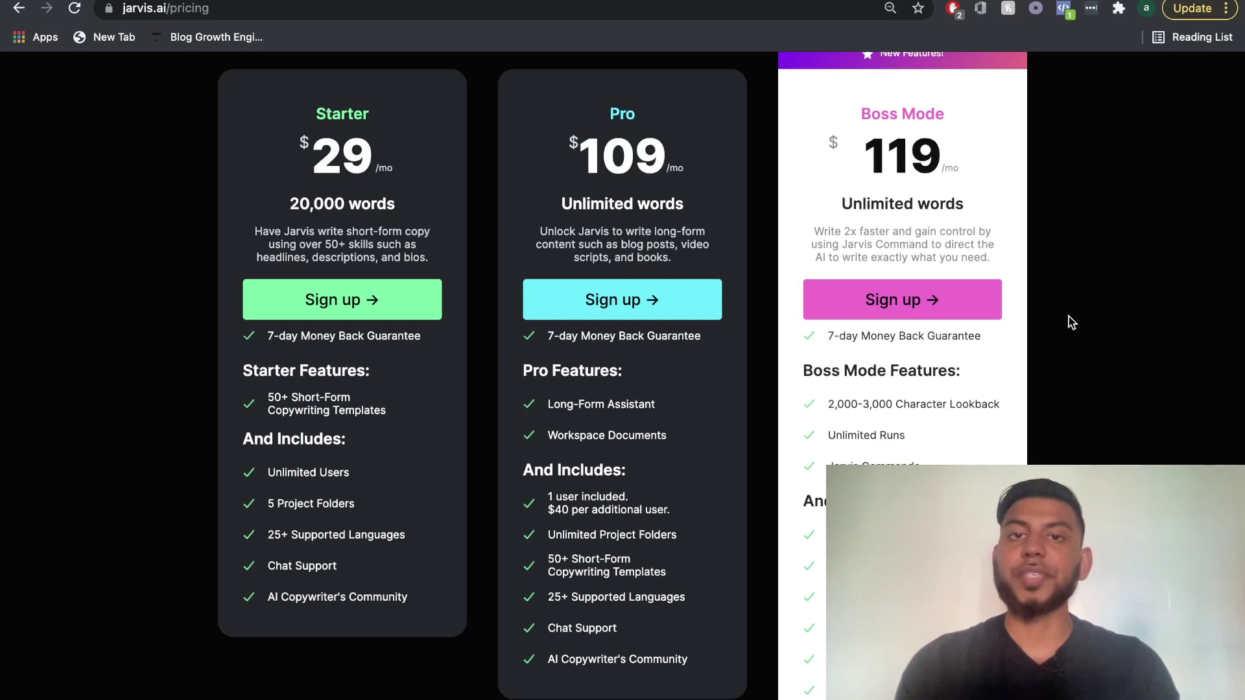
{"action": "scroll", "coordinate": [1068, 317], "scroll_direction": "down", "scroll_amount": 1}
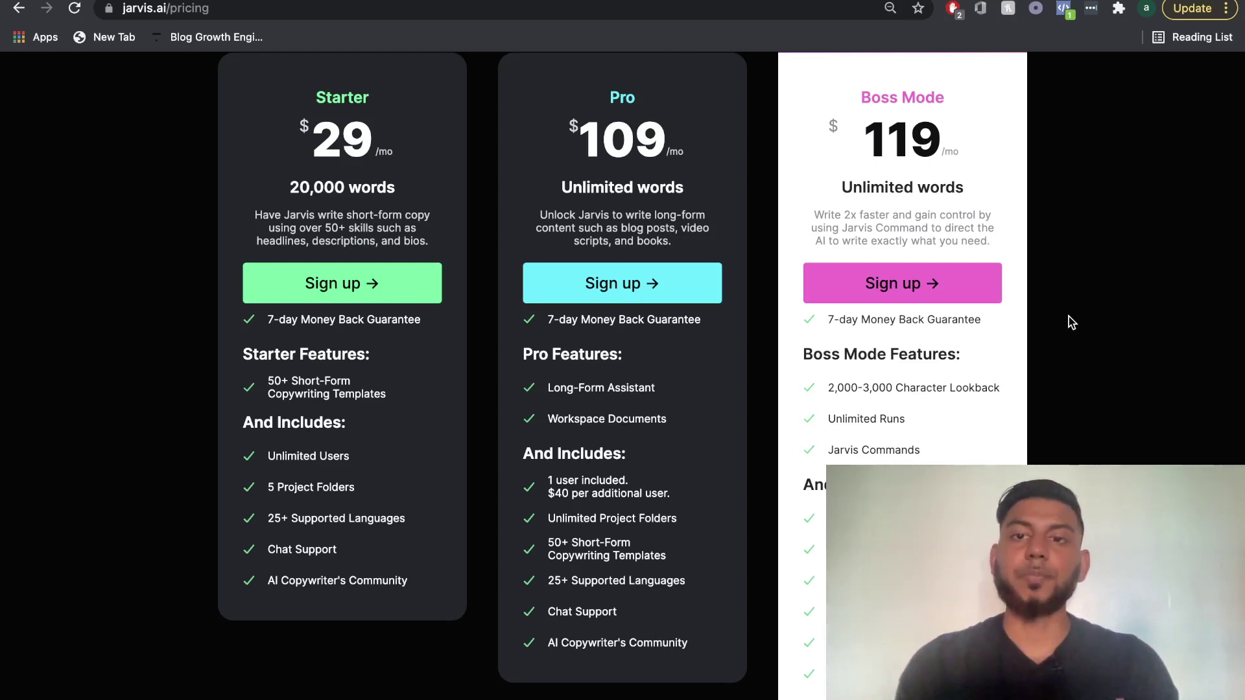
{"action": "scroll", "coordinate": [1069, 317], "scroll_direction": "down", "scroll_amount": 1}
{"action": "mouse_move", "coordinate": [995, 372]}
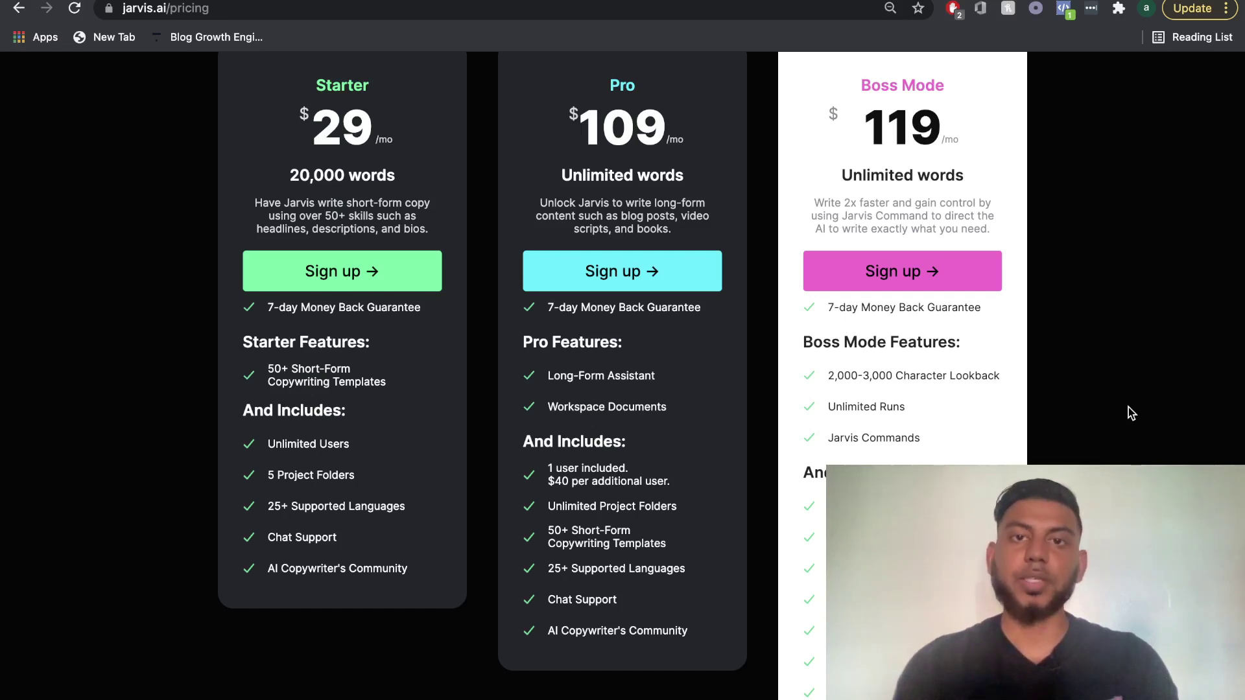
{"action": "scroll", "coordinate": [995, 333], "scroll_direction": "up", "scroll_amount": 2}
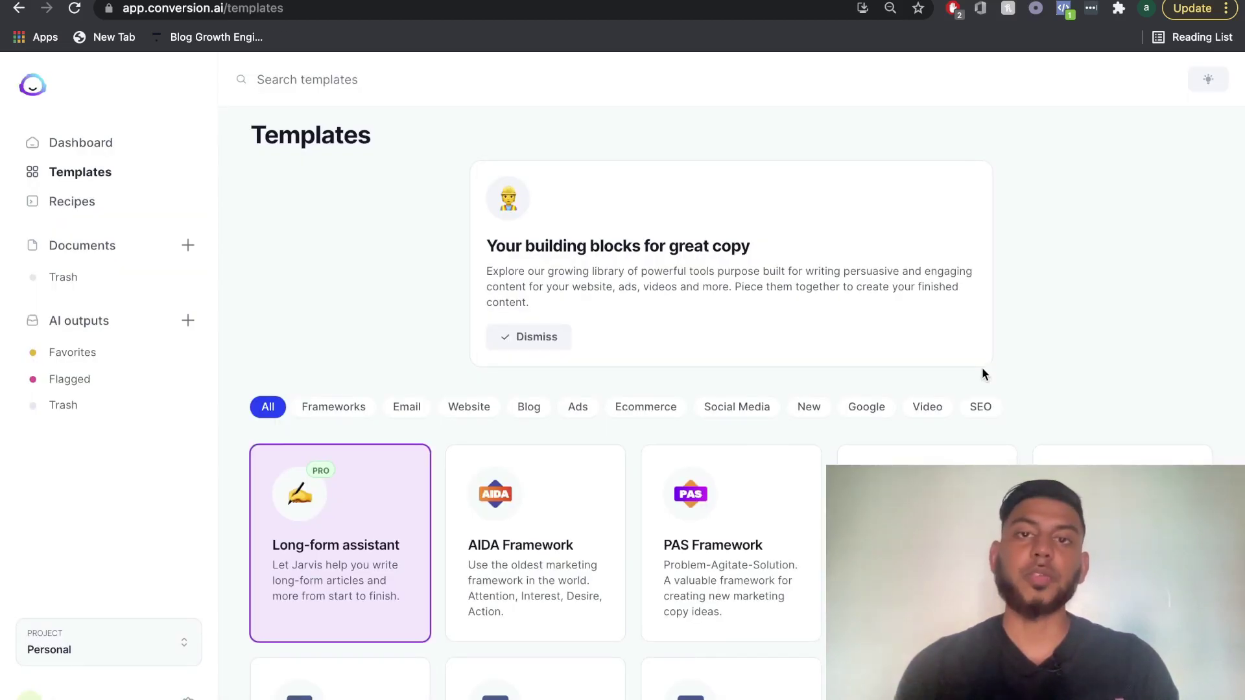
Browse the full template library, from the framework and blog post templates to the Amazon, Instagram and video ones.
{"action": "scroll", "coordinate": [982, 374], "scroll_direction": "down", "scroll_amount": 2}
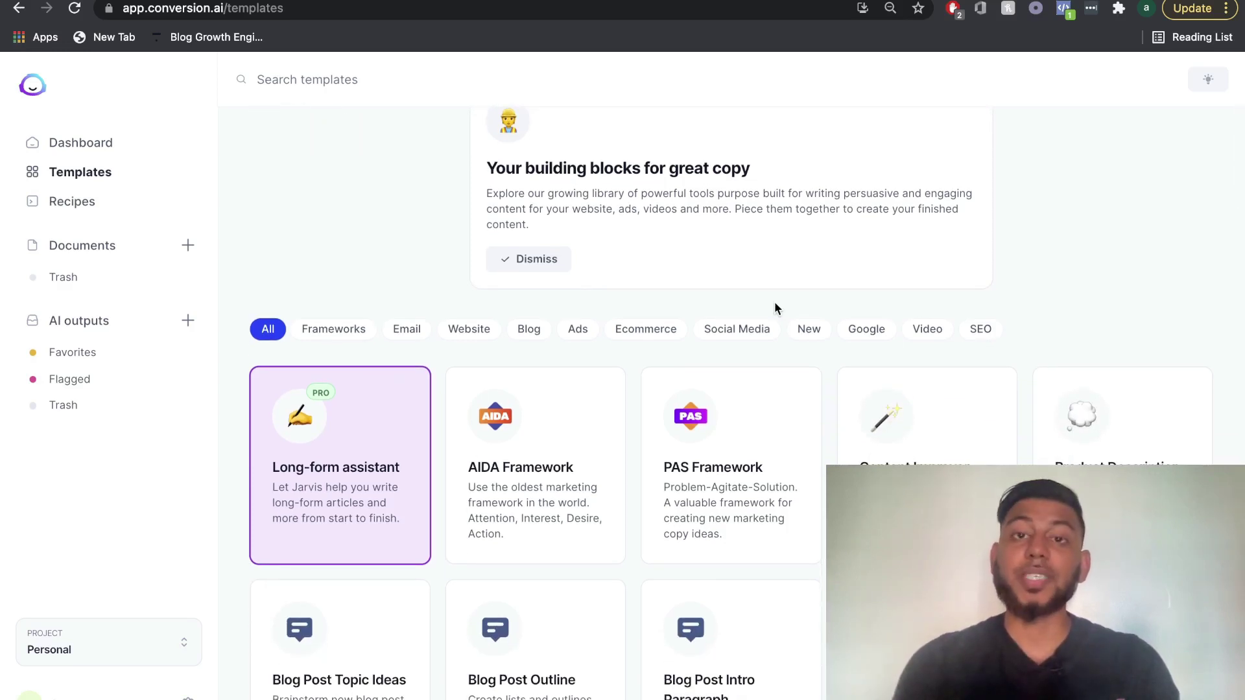
{"action": "scroll", "coordinate": [959, 350], "scroll_direction": "up", "scroll_amount": 2}
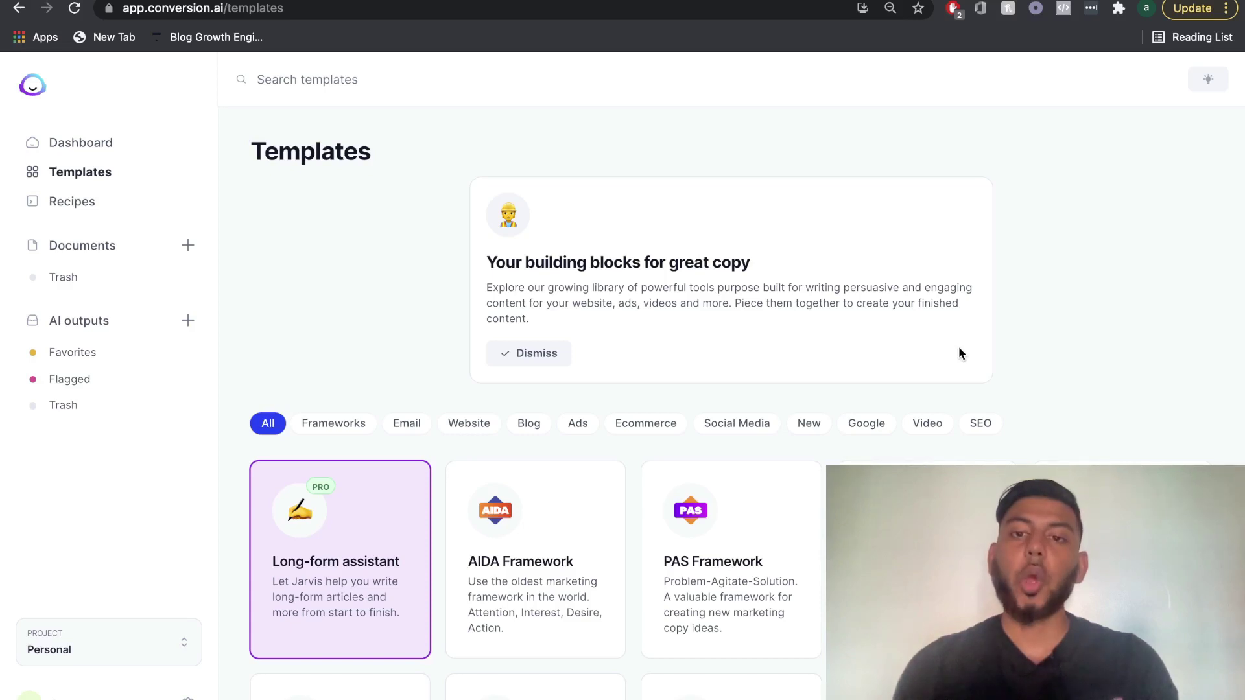
{"action": "scroll", "coordinate": [1134, 358], "scroll_direction": "down", "scroll_amount": 2}
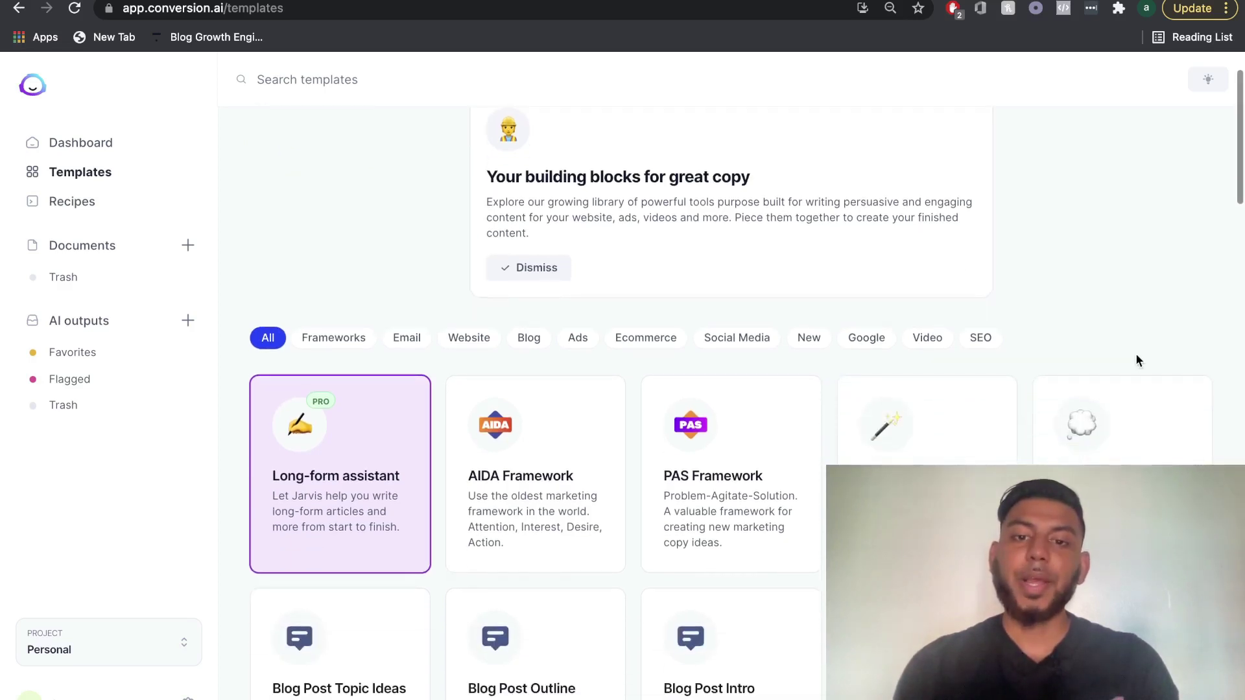
{"action": "scroll", "coordinate": [1137, 360], "scroll_direction": "down", "scroll_amount": 5}
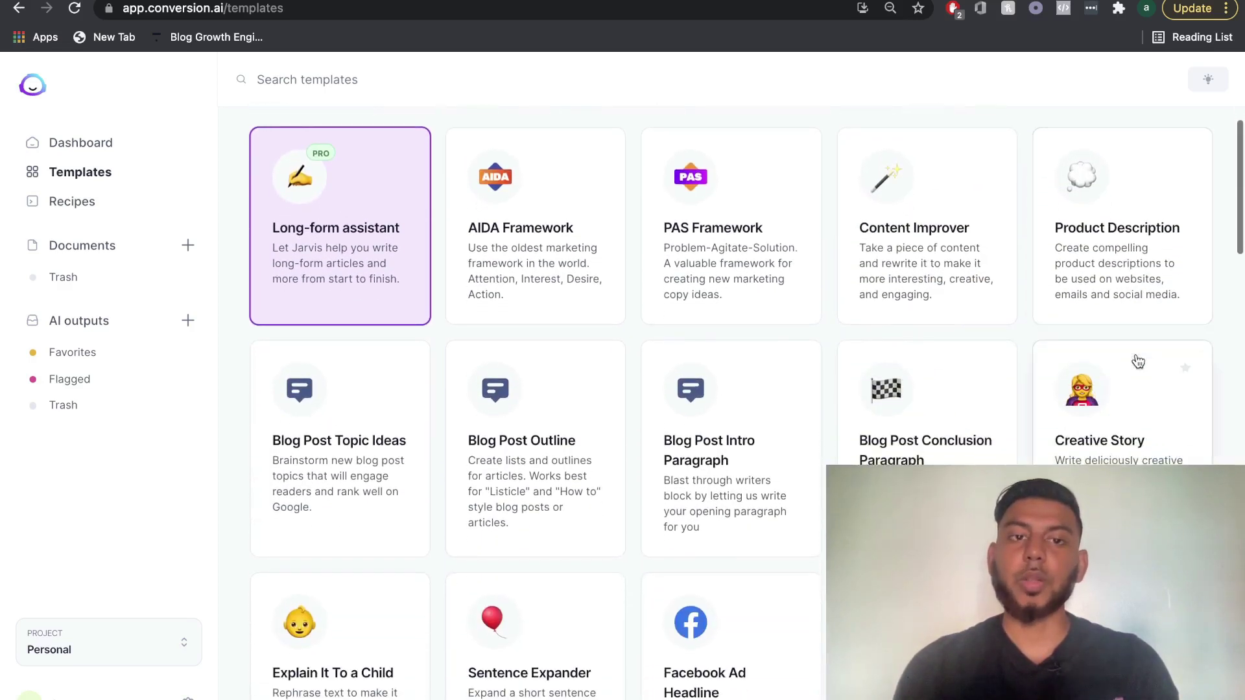
{"action": "scroll", "coordinate": [1138, 361], "scroll_direction": "up", "scroll_amount": 2}
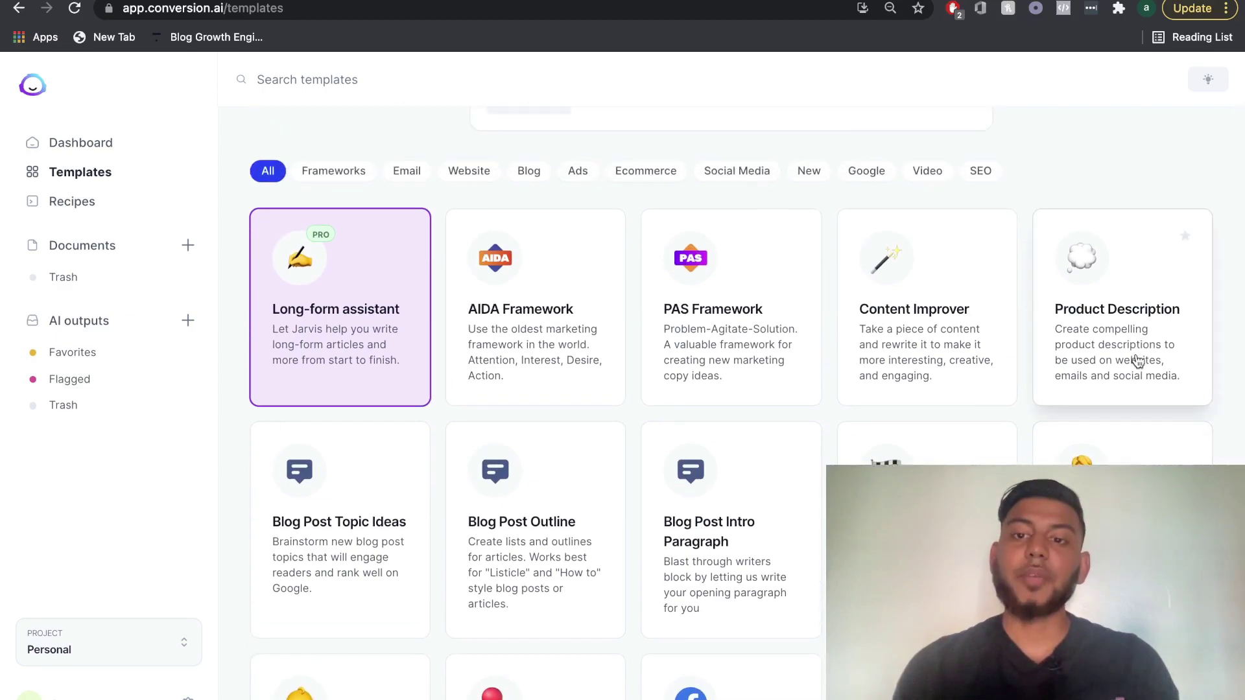
{"action": "scroll", "coordinate": [1138, 361], "scroll_direction": "down", "scroll_amount": 20}
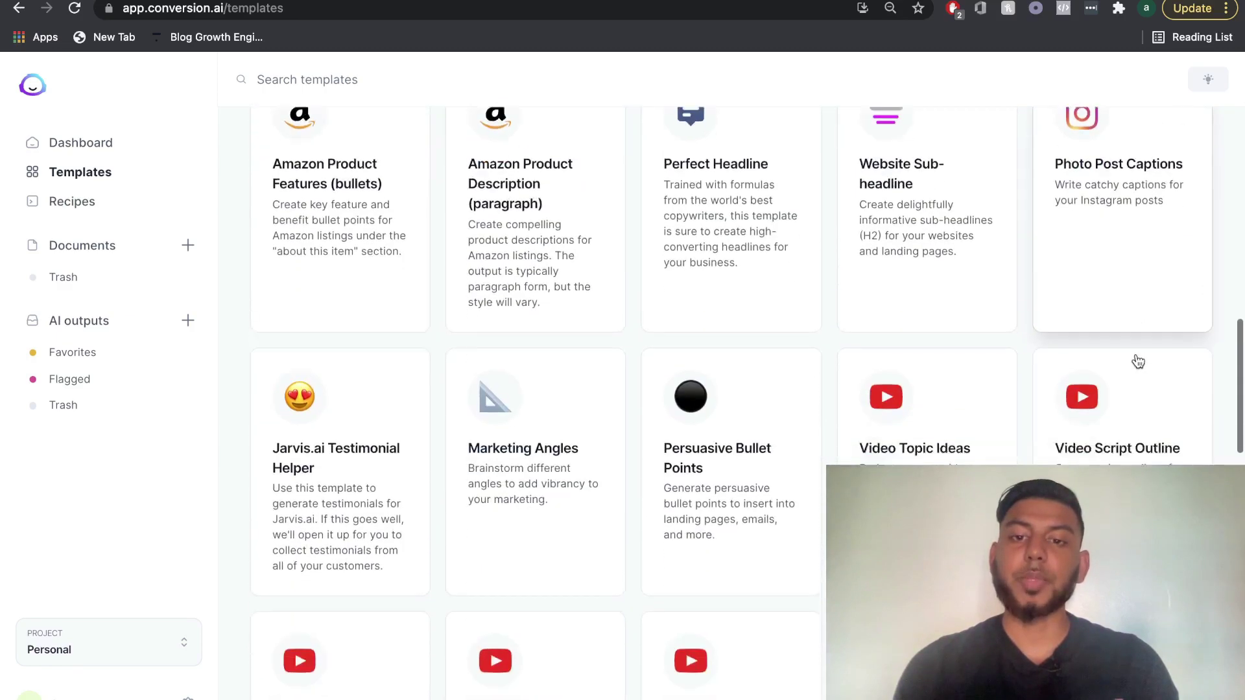
{"action": "scroll", "coordinate": [1138, 362], "scroll_direction": "down", "scroll_amount": 6}
{"action": "scroll", "coordinate": [1139, 362], "scroll_direction": "up", "scroll_amount": 10}
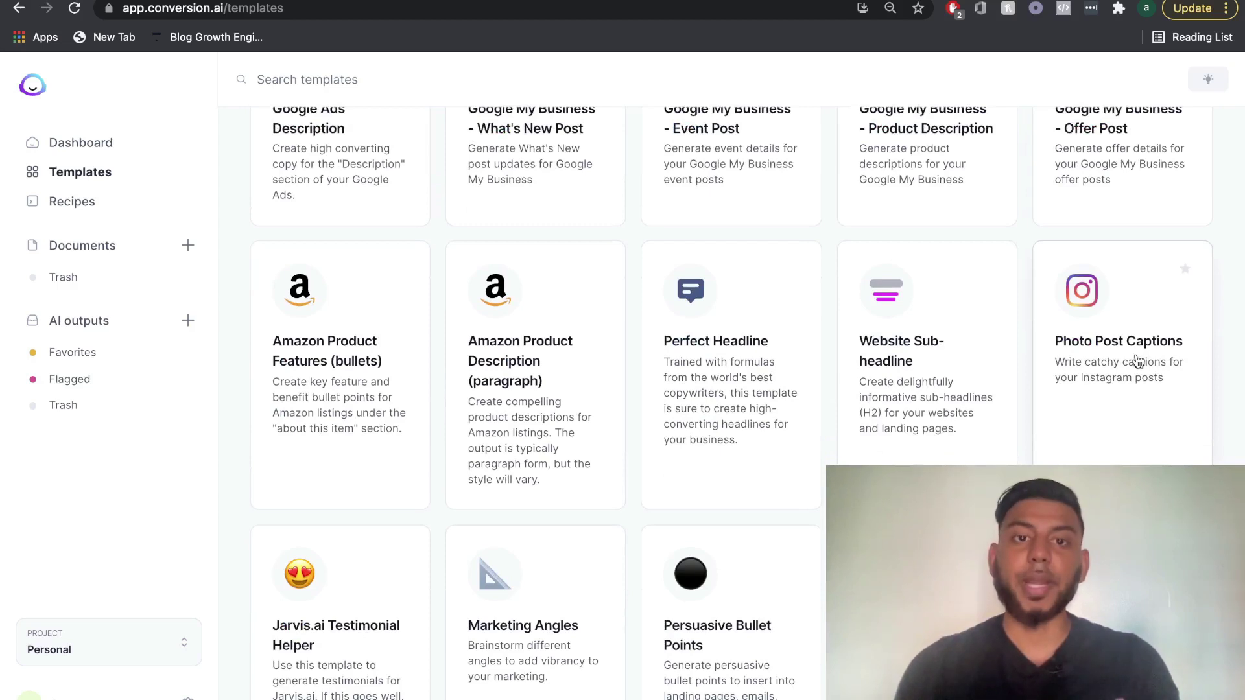
{"action": "scroll", "coordinate": [1138, 361], "scroll_direction": "up", "scroll_amount": 15}
{"action": "scroll", "coordinate": [1088, 325], "scroll_direction": "down", "scroll_amount": 2}
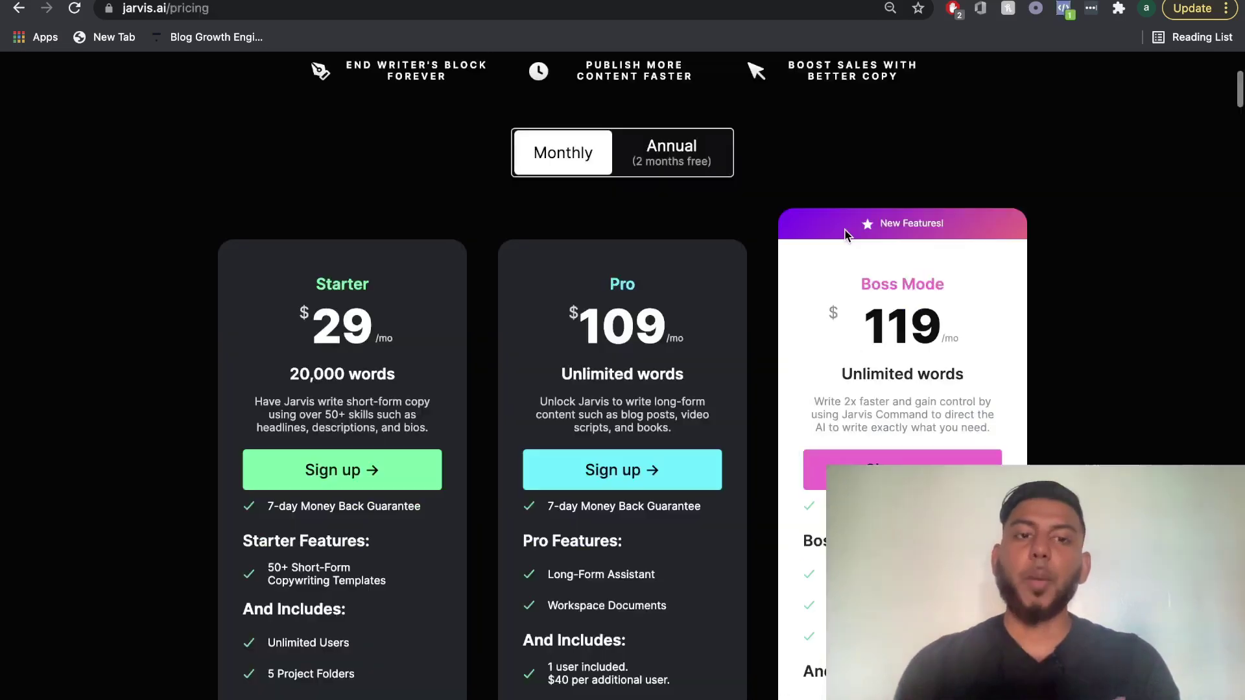
Review the Starter plan's features on the Jarvis pricing page and compare them with the long-form and short-form options in the template library.
{"action": "scroll", "coordinate": [287, 163], "scroll_direction": "down", "scroll_amount": 3}
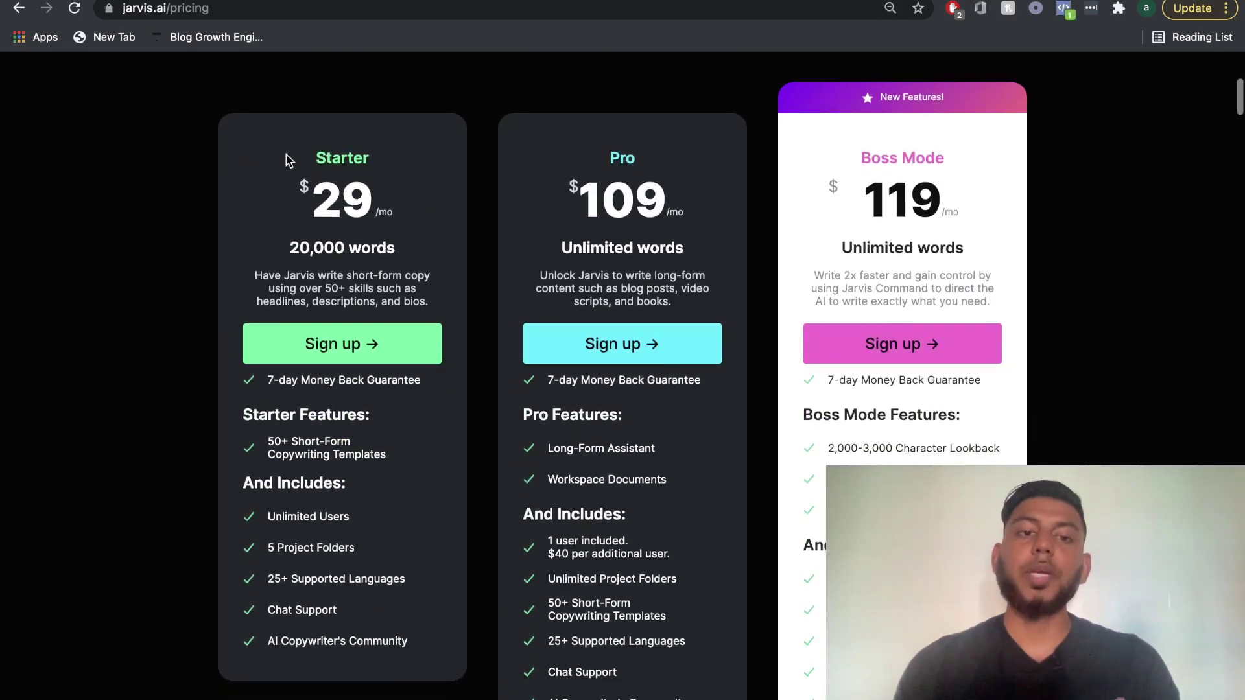
{"action": "left_click_drag", "start_coordinate": [192, 143], "coordinate": [448, 613]}
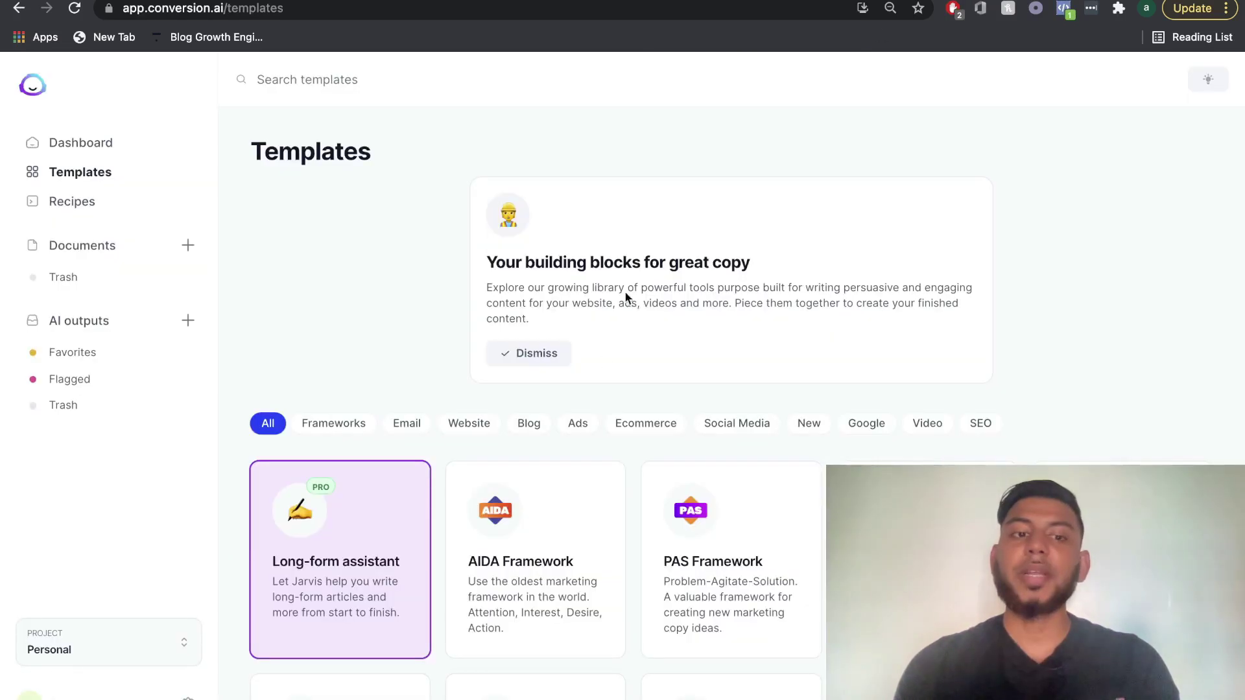
{"action": "scroll", "coordinate": [625, 290], "scroll_direction": "down", "scroll_amount": 1}
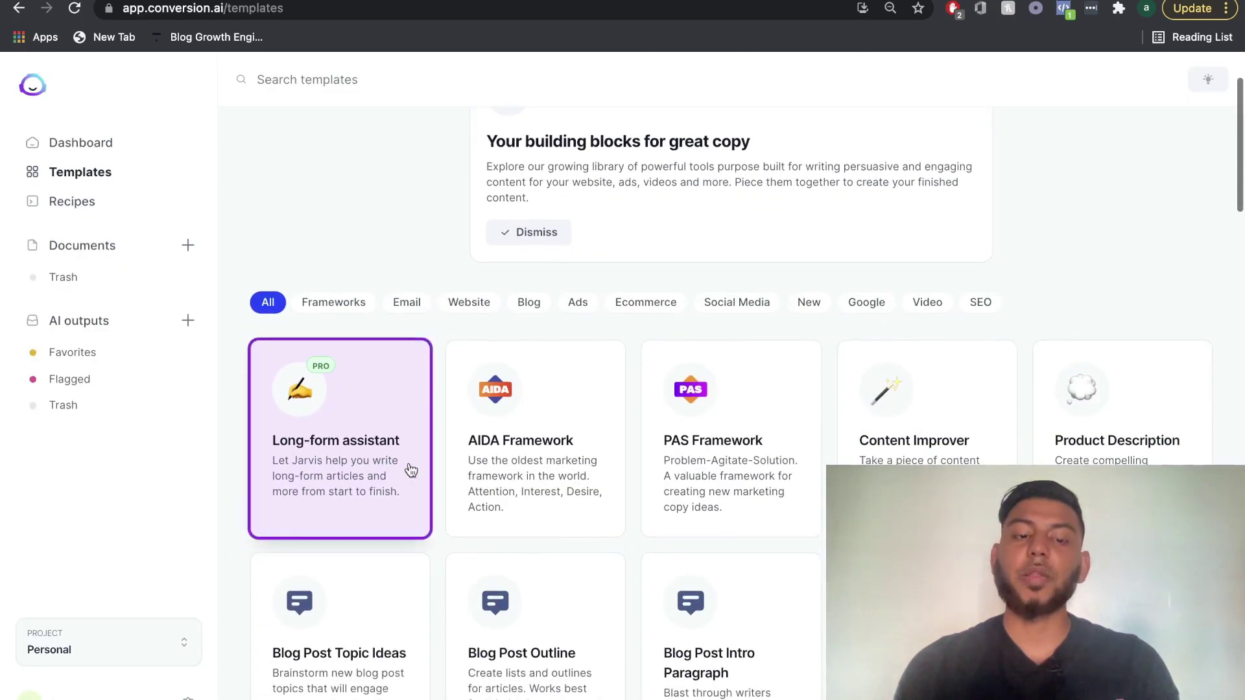
{"action": "scroll", "coordinate": [634, 364], "scroll_direction": "down", "scroll_amount": 3}
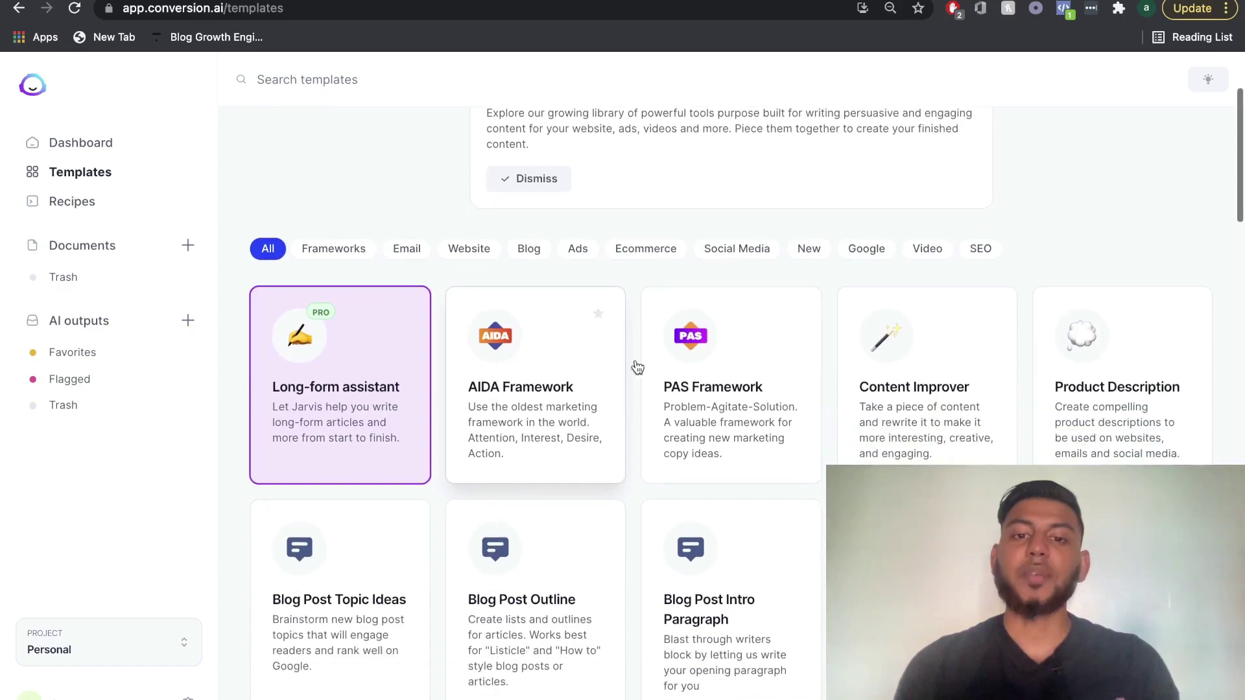
{"action": "scroll", "coordinate": [732, 515], "scroll_direction": "down", "scroll_amount": 2}
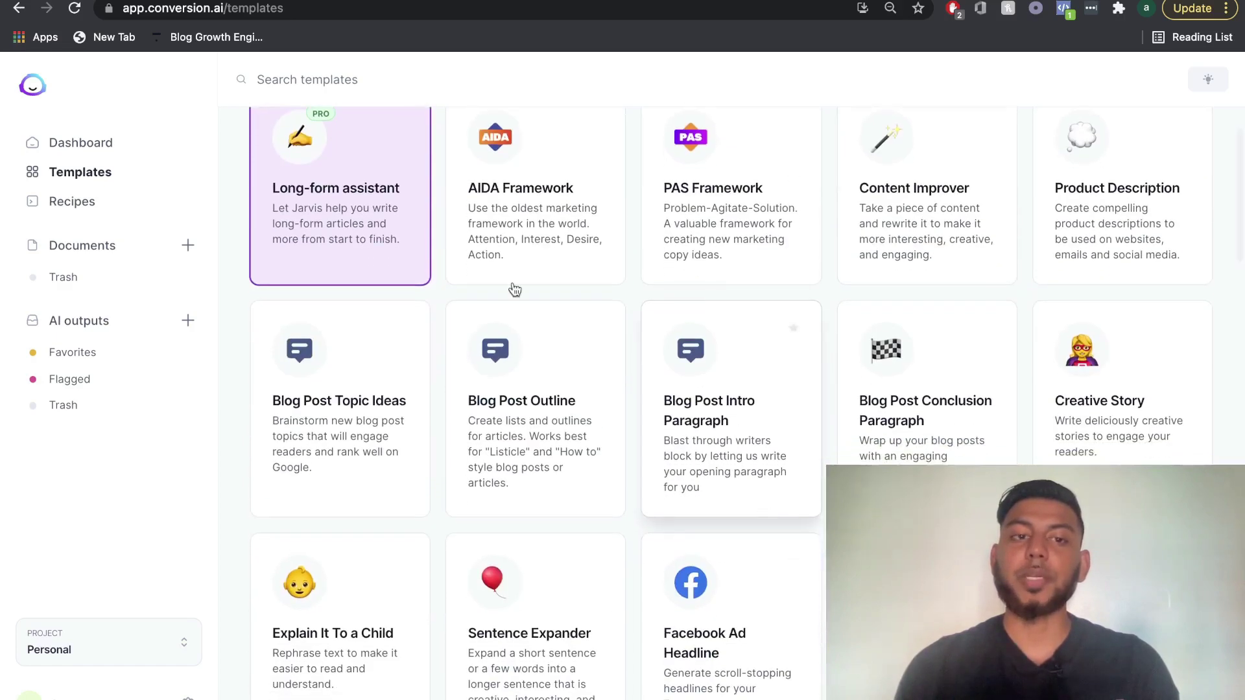
{"action": "scroll", "coordinate": [373, 260], "scroll_direction": "up", "scroll_amount": 1}
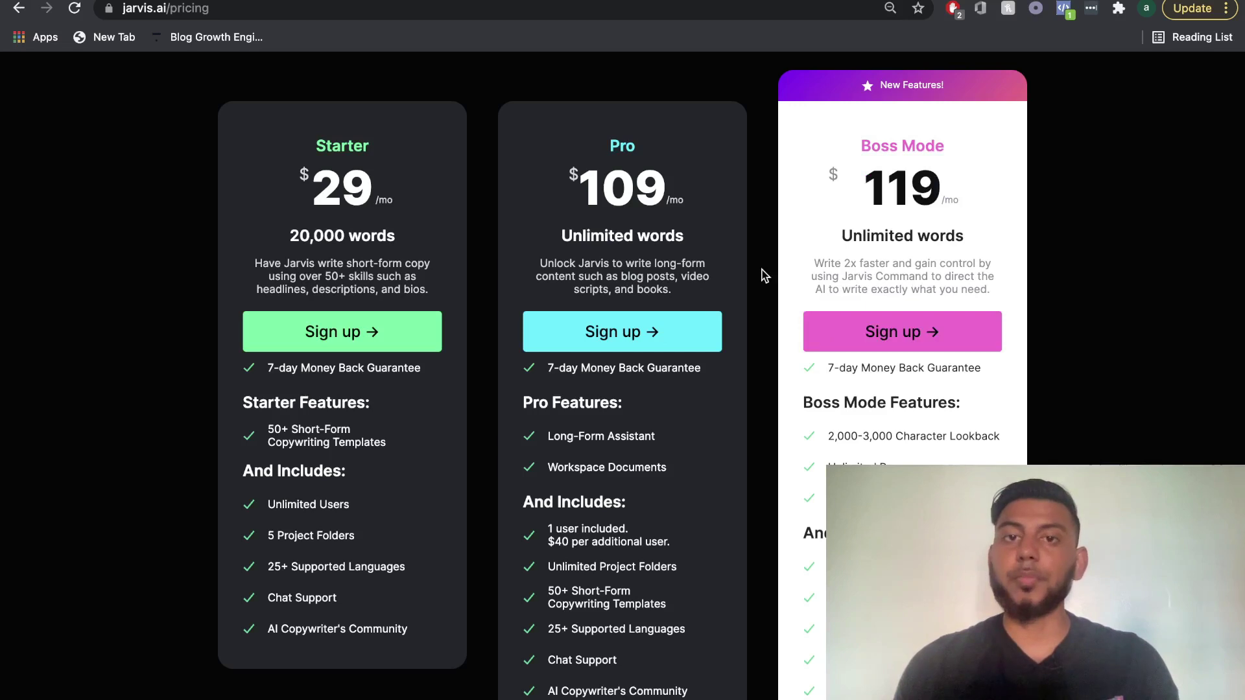
Compare the features of the Pro and Boss Mode plans on the Jarvis pricing page.
{"action": "scroll", "coordinate": [788, 285], "scroll_direction": "down", "scroll_amount": 1}
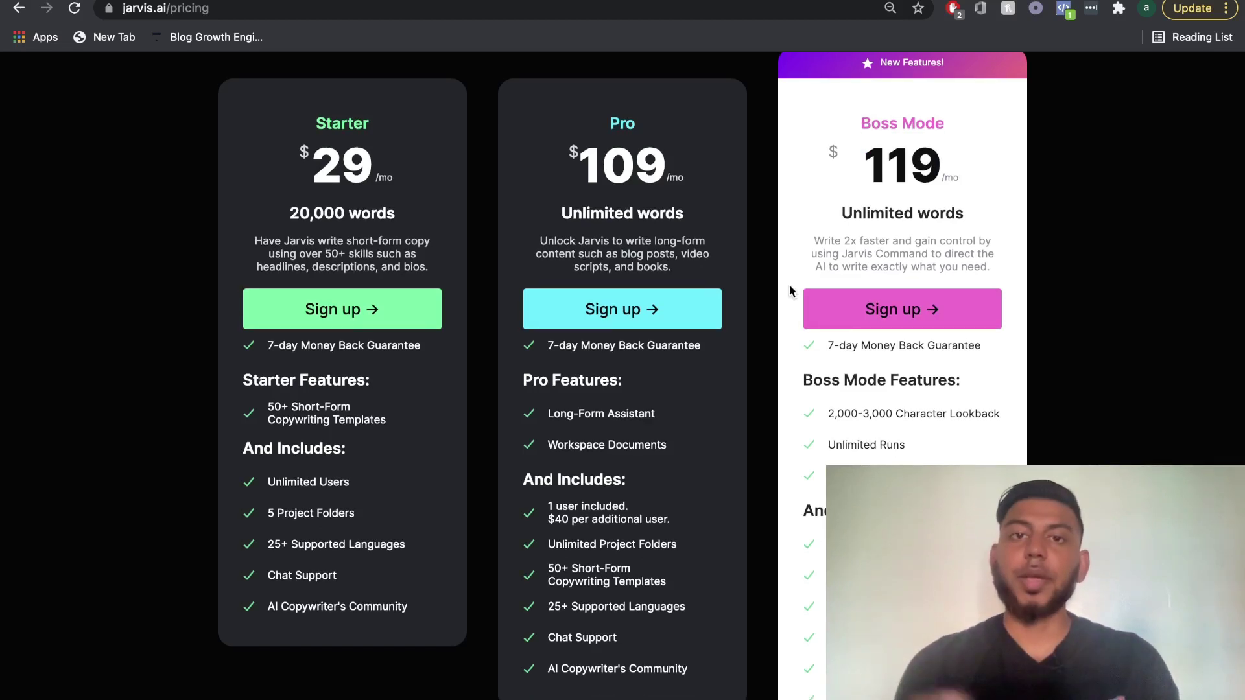
{"action": "scroll", "coordinate": [789, 291], "scroll_direction": "down", "scroll_amount": 1}
{"action": "scroll", "coordinate": [789, 290], "scroll_direction": "up", "scroll_amount": 2}
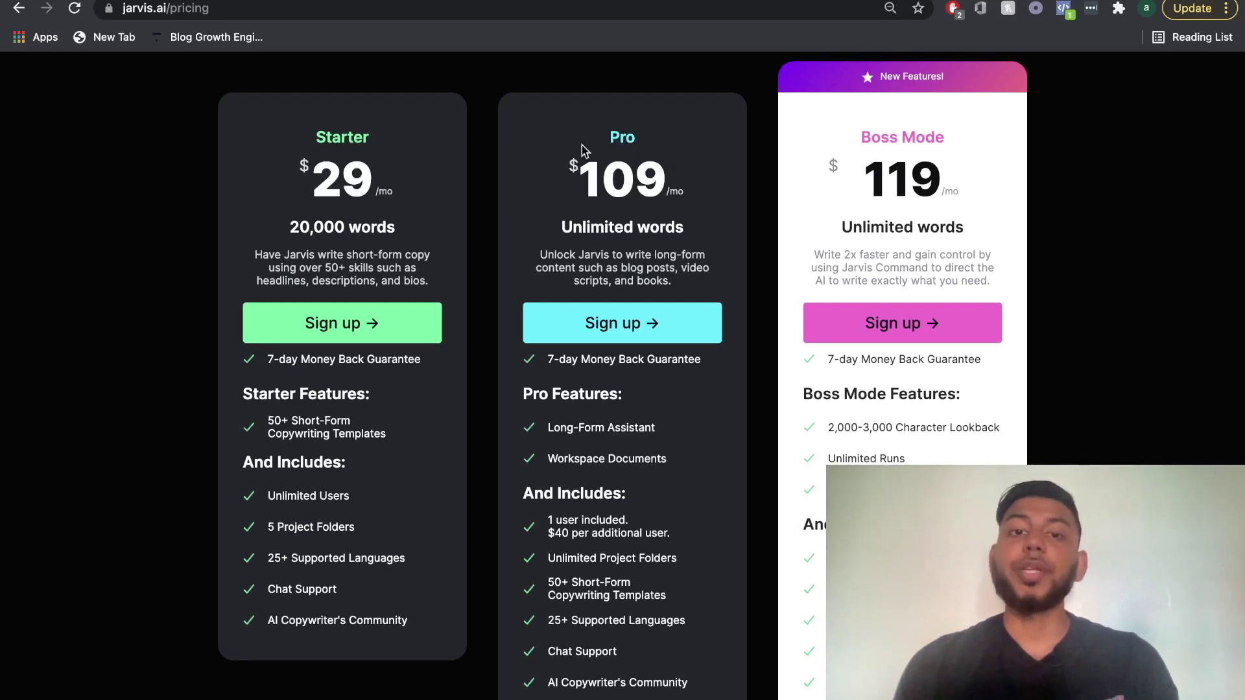
{"action": "mouse_move", "coordinate": [887, 201]}
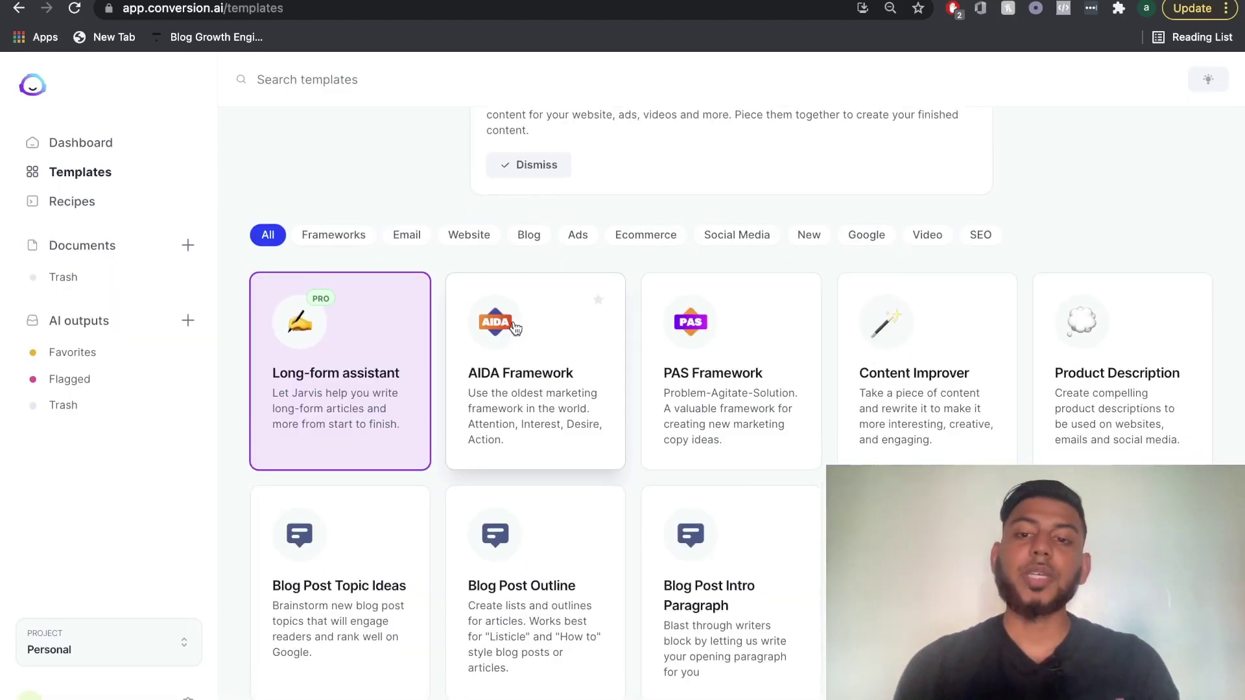
Start a new document from the Long-form assistant template using the blog post workflow.
{"action": "scroll", "coordinate": [516, 328], "scroll_direction": "down", "scroll_amount": 3}
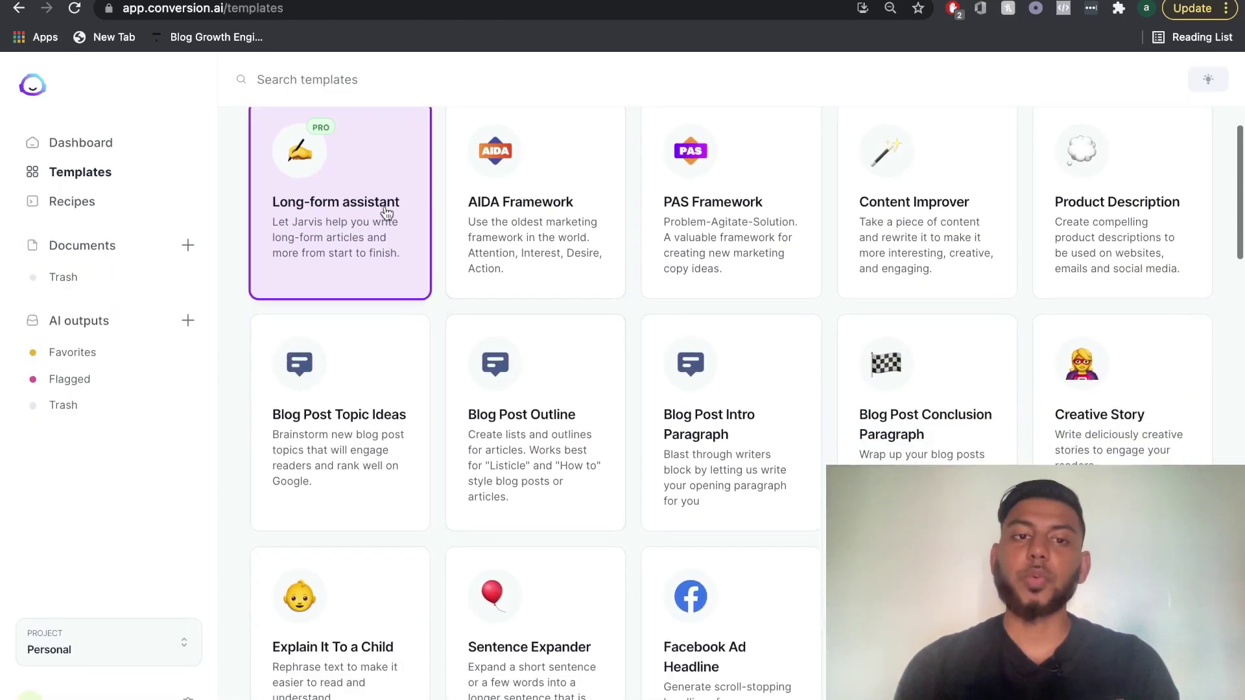
{"action": "scroll", "coordinate": [843, 356], "scroll_direction": "up", "scroll_amount": 2}
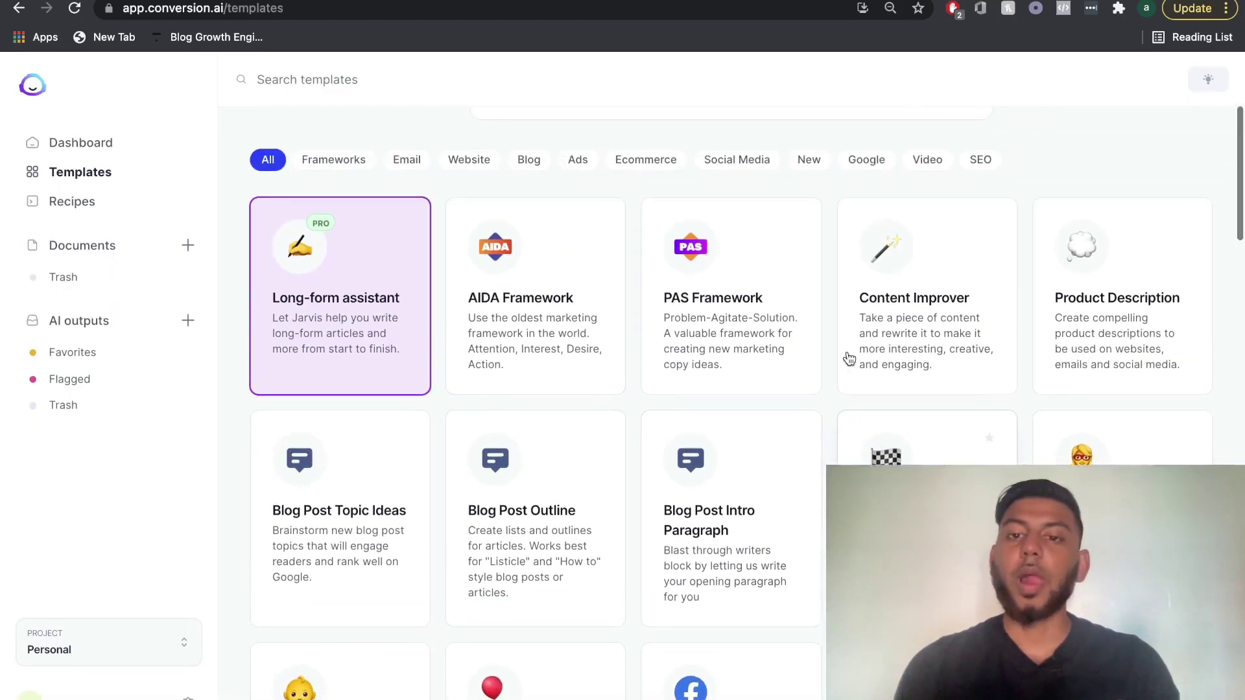
{"action": "scroll", "coordinate": [723, 323], "scroll_direction": "up", "scroll_amount": 1}
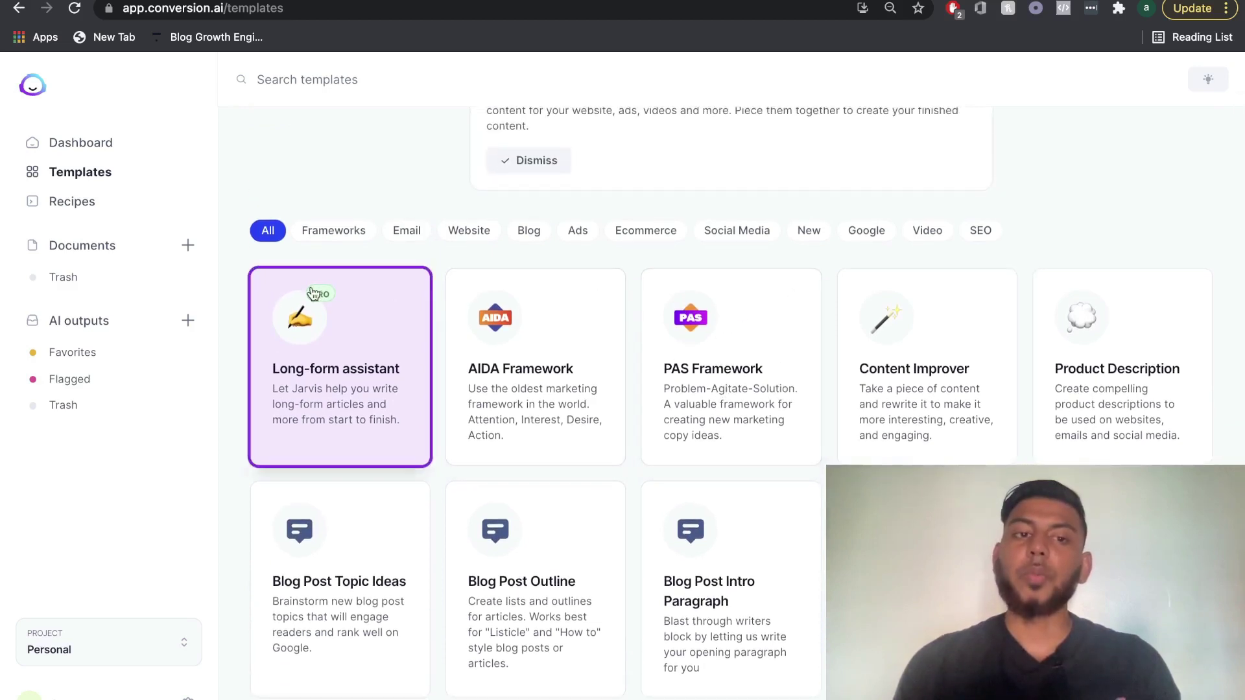
{"action": "left_click", "coordinate": [342, 392]}
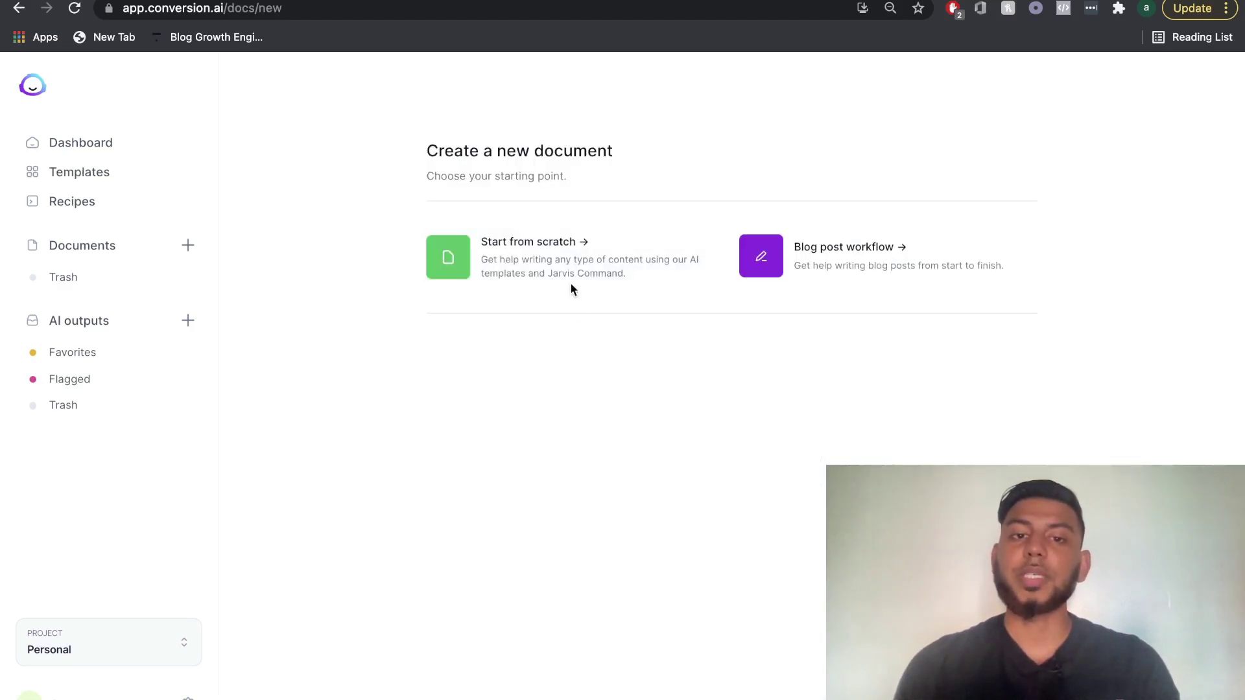
{"action": "left_click", "coordinate": [821, 260]}
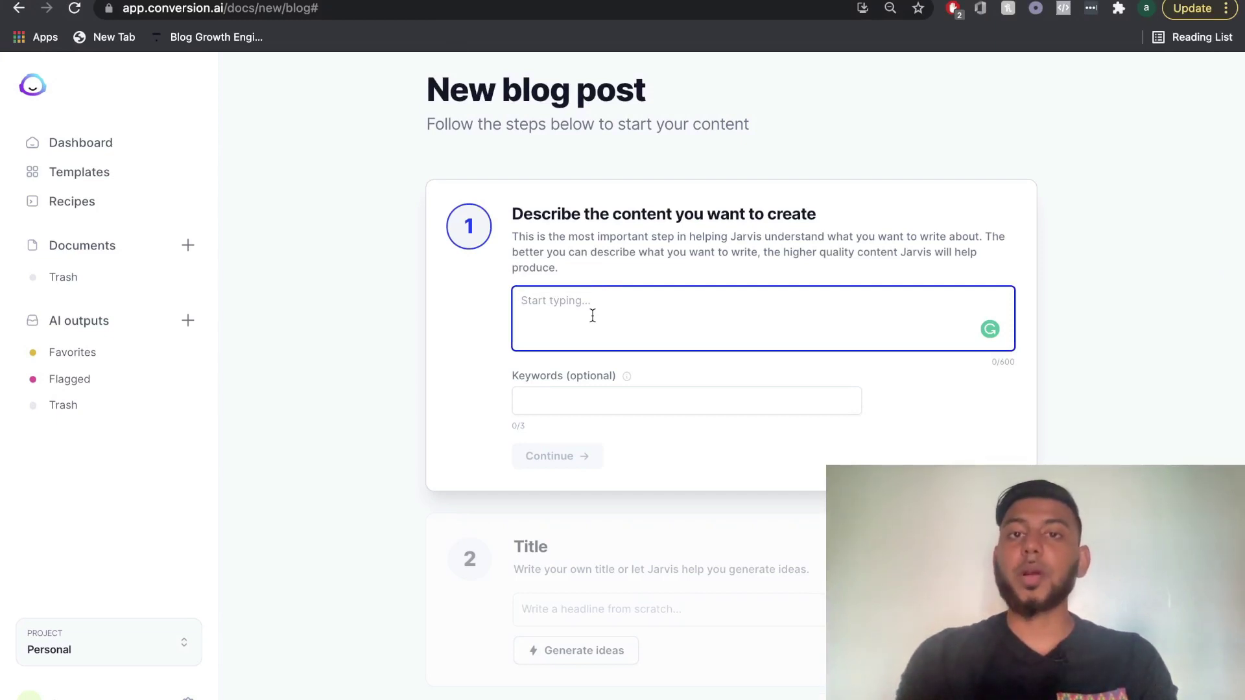
Describe the blog post content as "The 13 different types of coffee beans you can find around the world" and continue without keywords.
{"action": "type", "text": "The 13 different"}
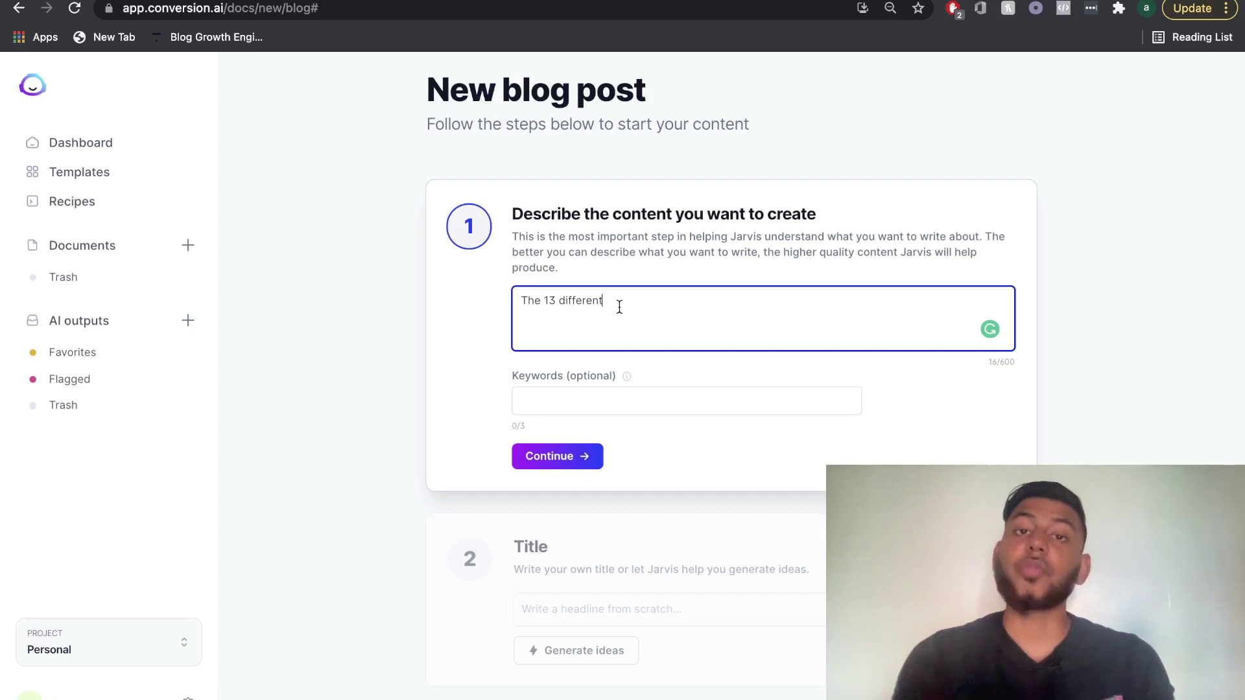
{"action": "type", "text": "types of coffee beans you can find around the world"}
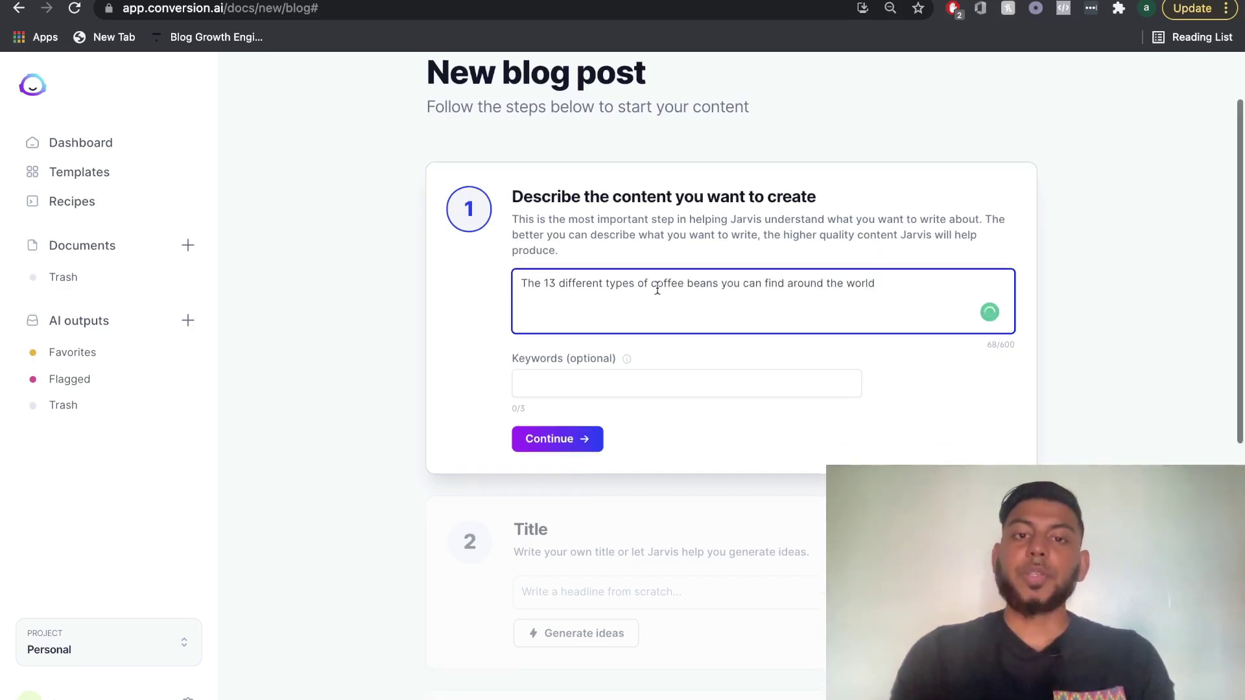
{"action": "scroll", "coordinate": [657, 290], "scroll_direction": "down", "scroll_amount": 1}
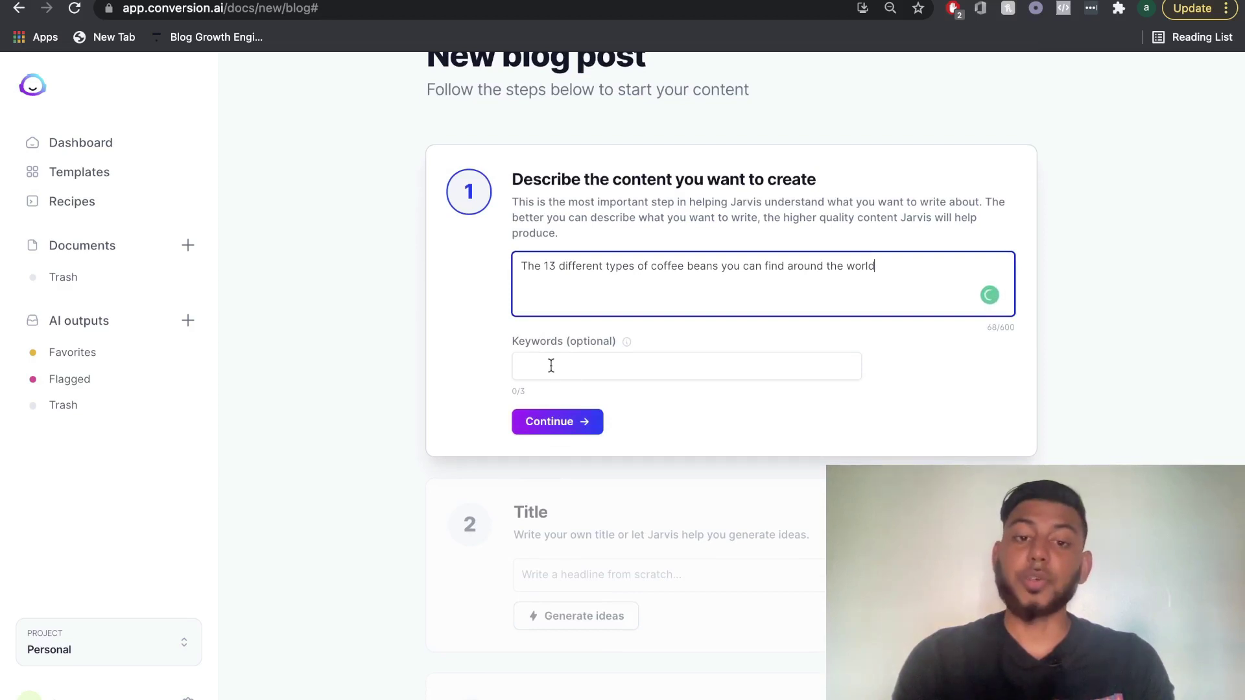
{"action": "left_click", "coordinate": [548, 422]}
Generate two rounds of title ideas and use "Browse the World's Coffee Beans: The Different Types of Coffee" as the title.
{"action": "left_click", "coordinate": [617, 394]}
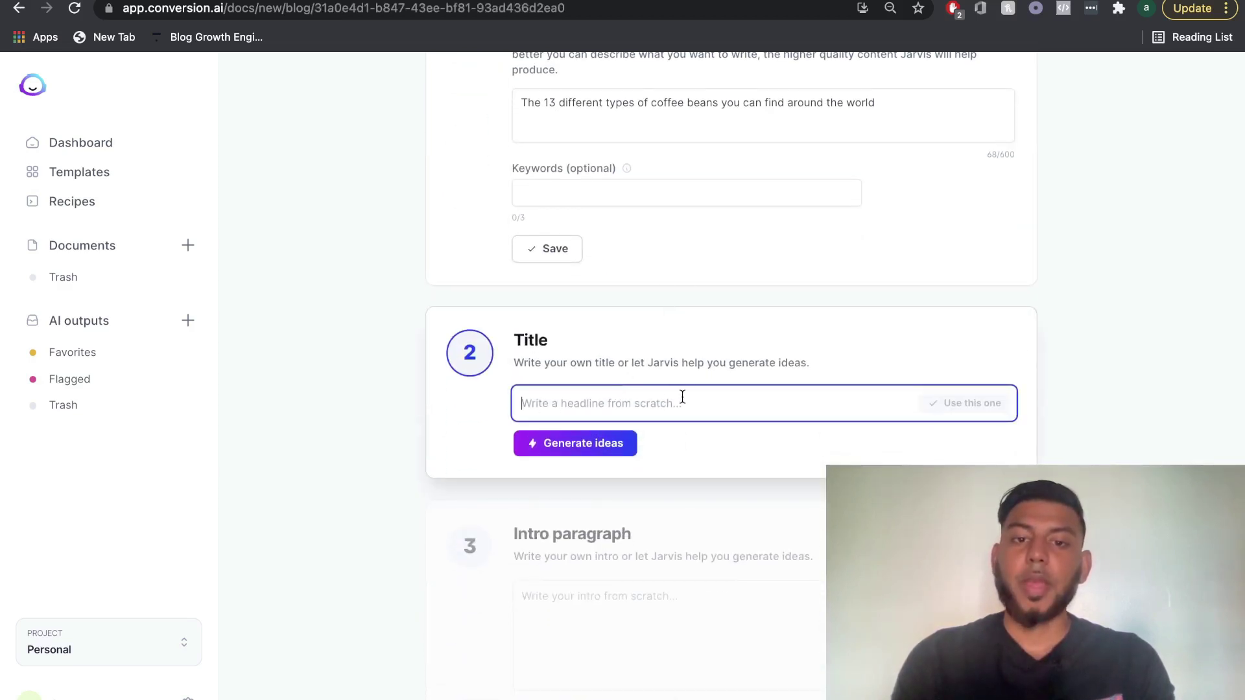
{"action": "left_click", "coordinate": [554, 445]}
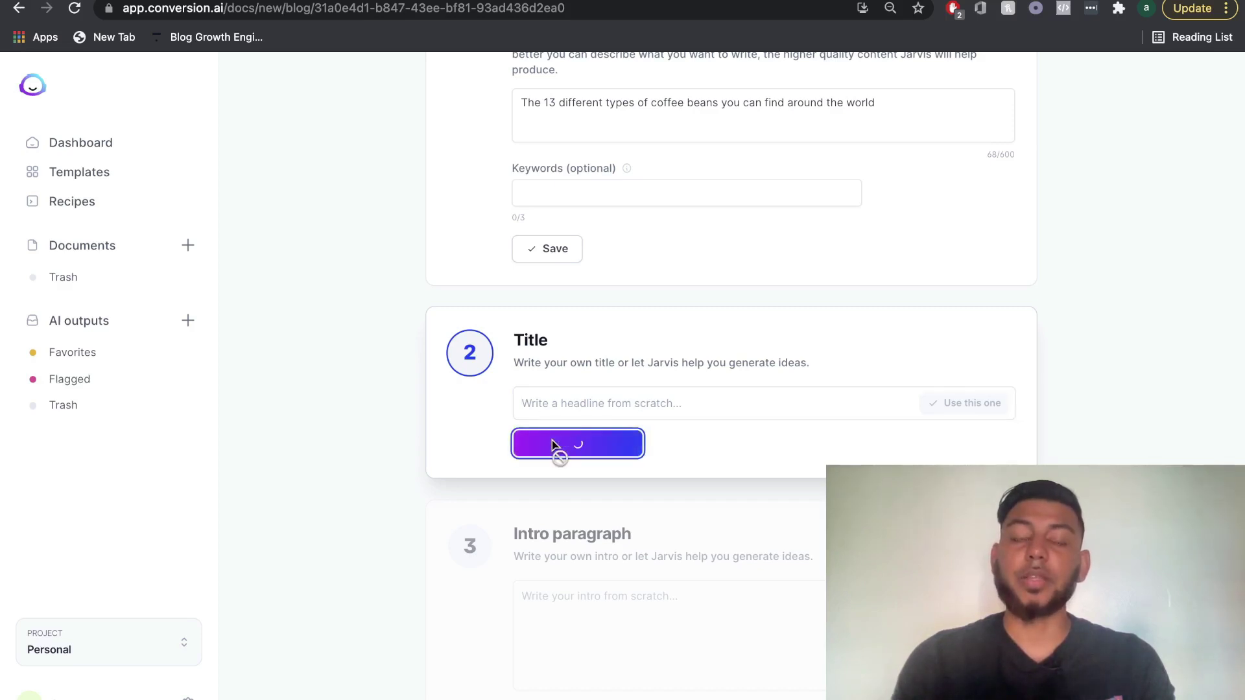
{"action": "scroll", "coordinate": [552, 441], "scroll_direction": "down", "scroll_amount": 5}
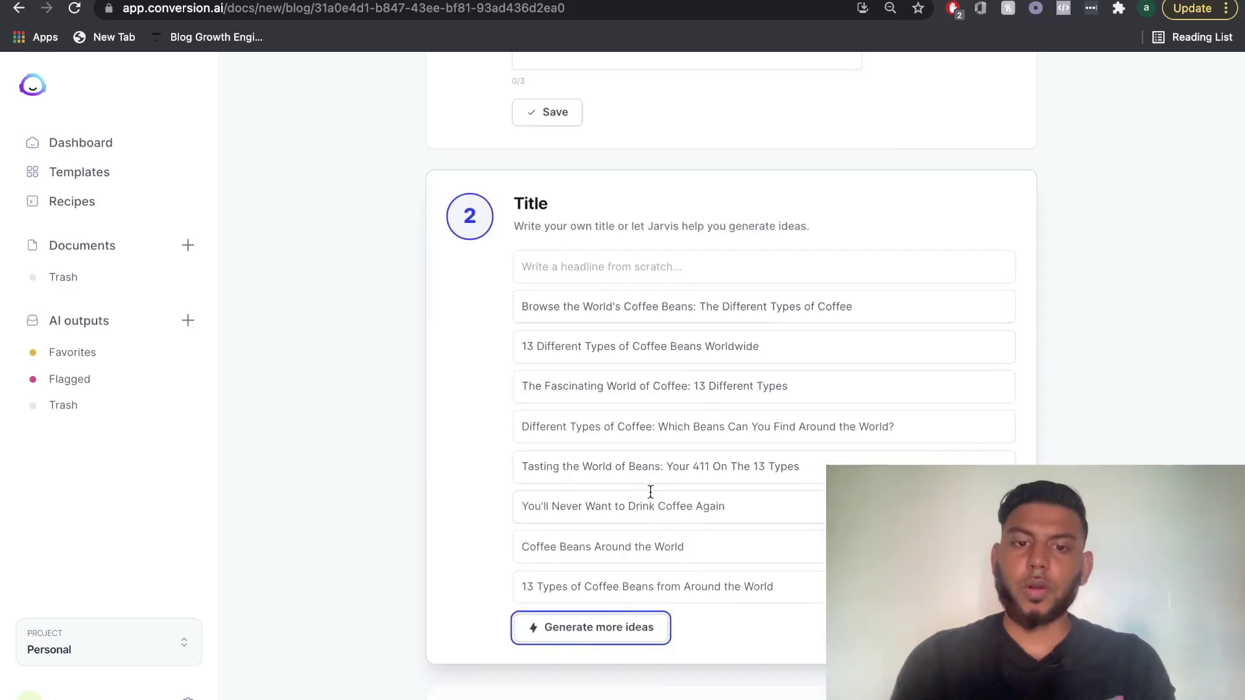
{"action": "left_click", "coordinate": [603, 590]}
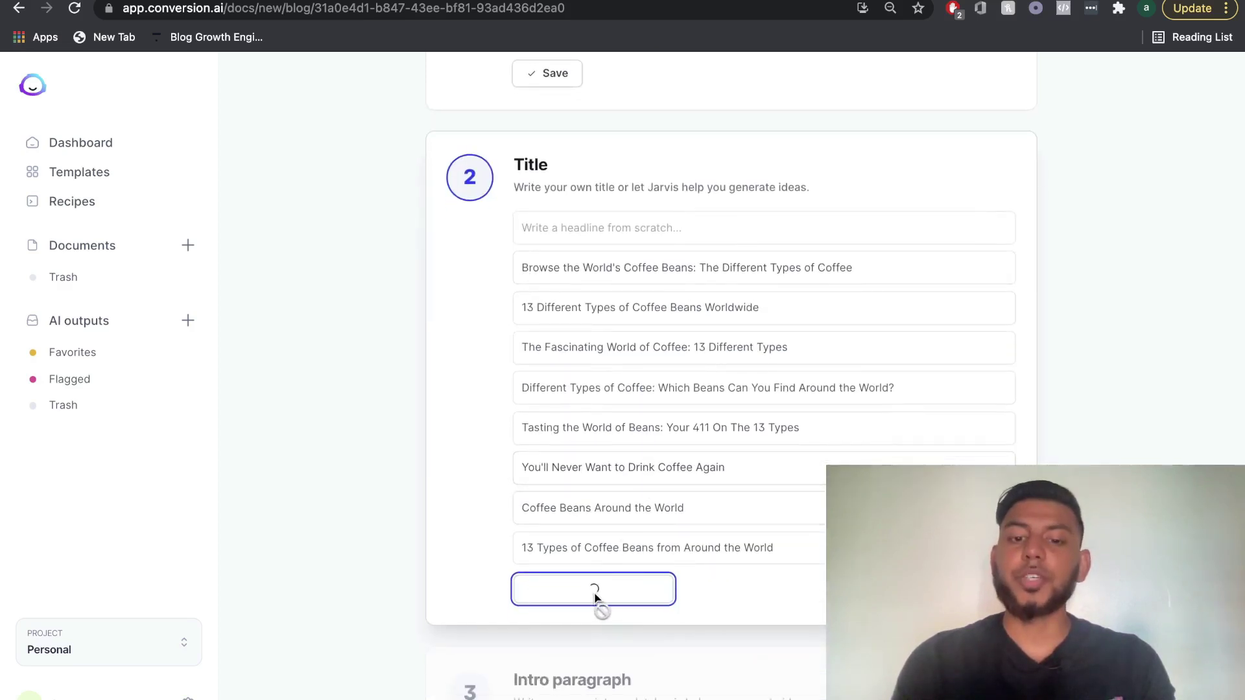
{"action": "scroll", "coordinate": [707, 336], "scroll_direction": "up", "scroll_amount": 1}
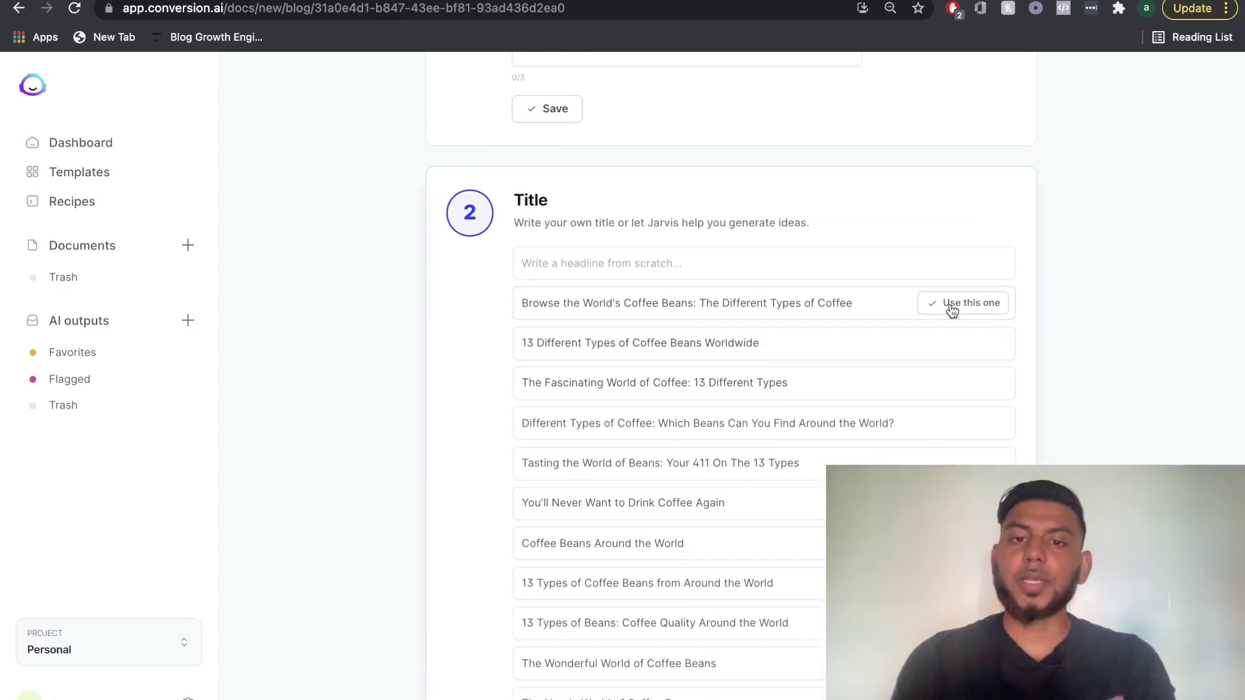
{"action": "left_click", "coordinate": [952, 310]}
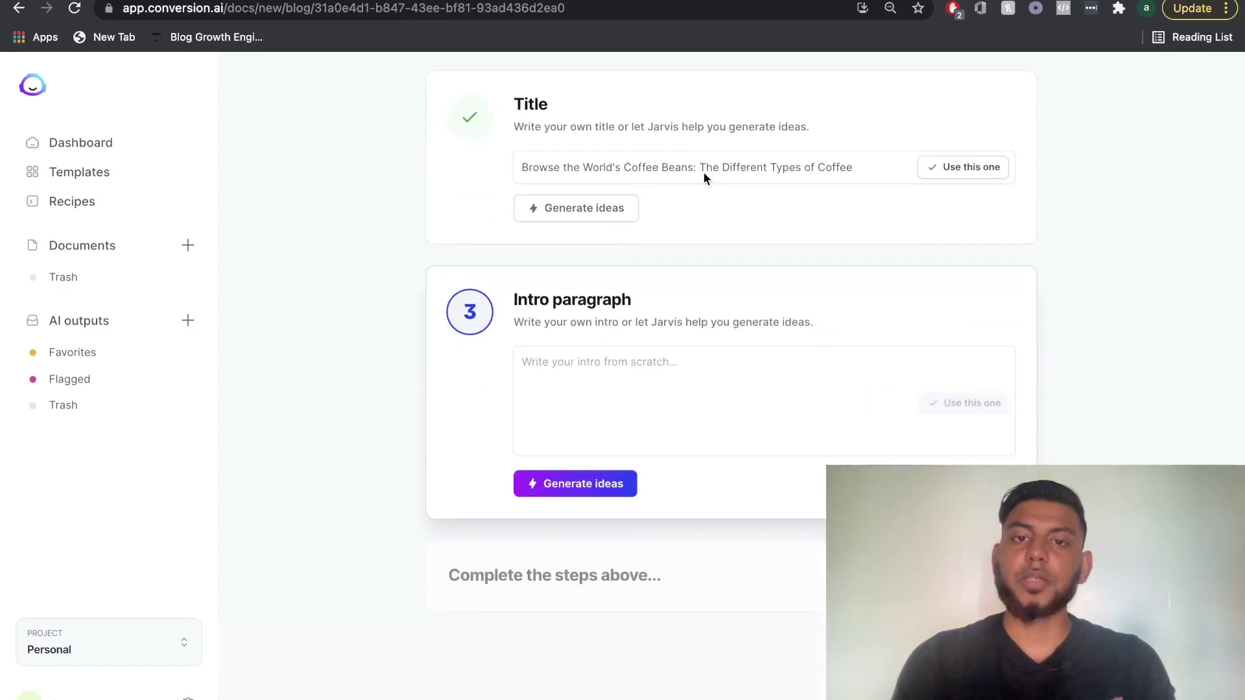
Generate intro paragraph ideas, use the one starting "Coffee beans are a staple in the lives of many people", and open the post in the editor.
{"action": "left_click", "coordinate": [585, 484]}
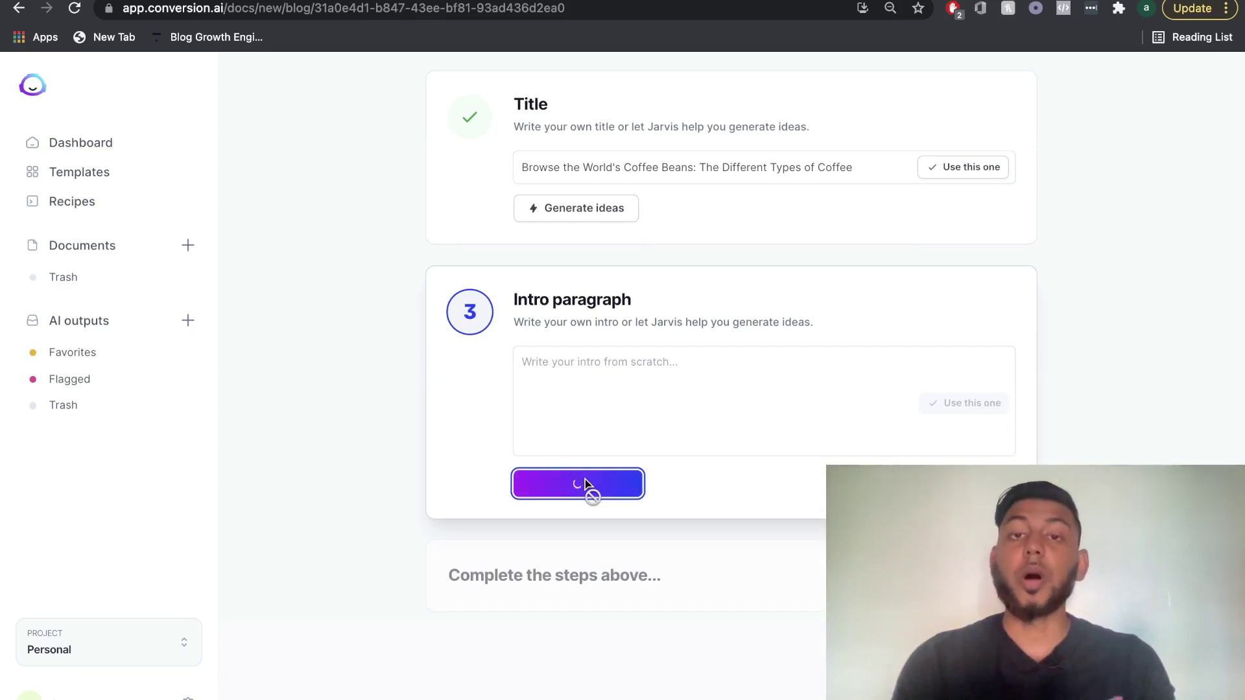
{"action": "scroll", "coordinate": [783, 497], "scroll_direction": "down", "scroll_amount": 5}
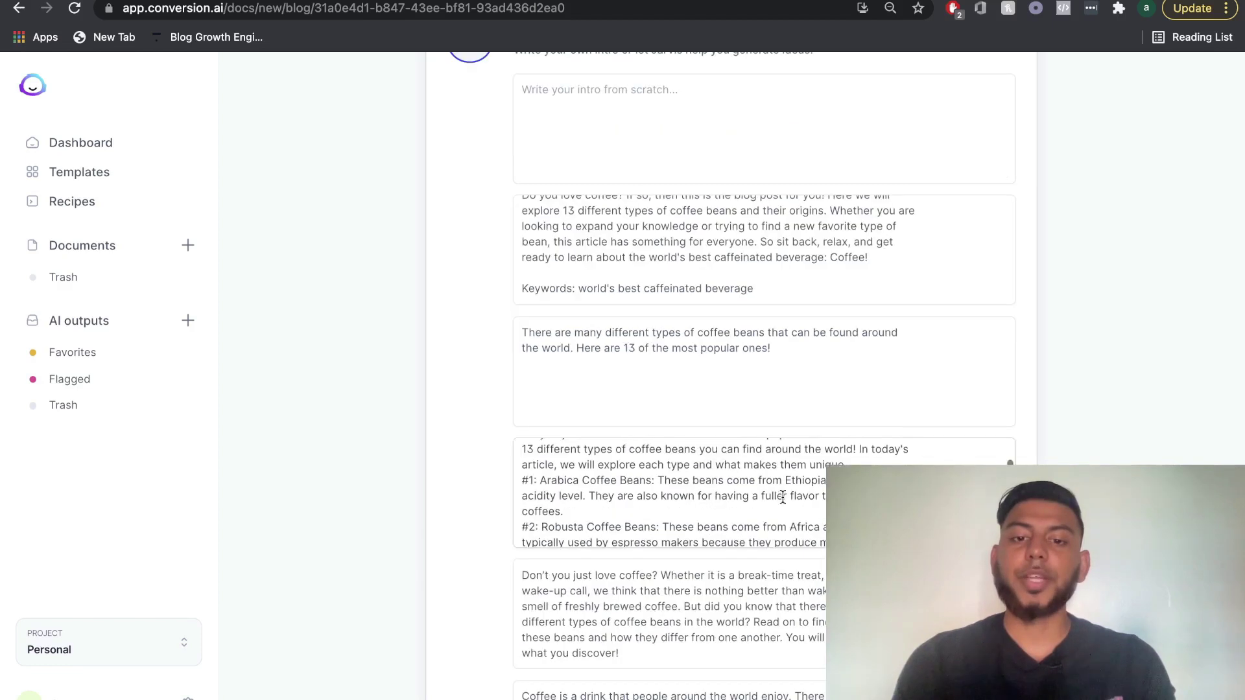
{"action": "scroll", "coordinate": [783, 496], "scroll_direction": "up", "scroll_amount": 1}
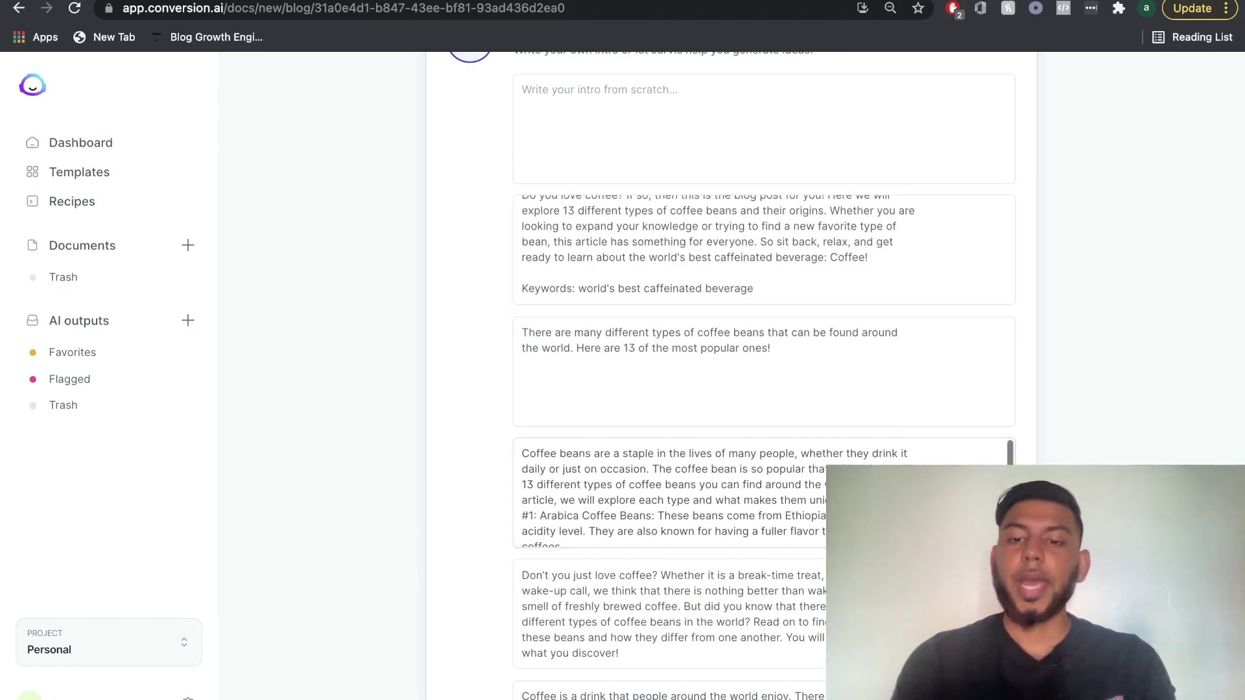
{"action": "scroll", "coordinate": [764, 493], "scroll_direction": "down", "scroll_amount": 1}
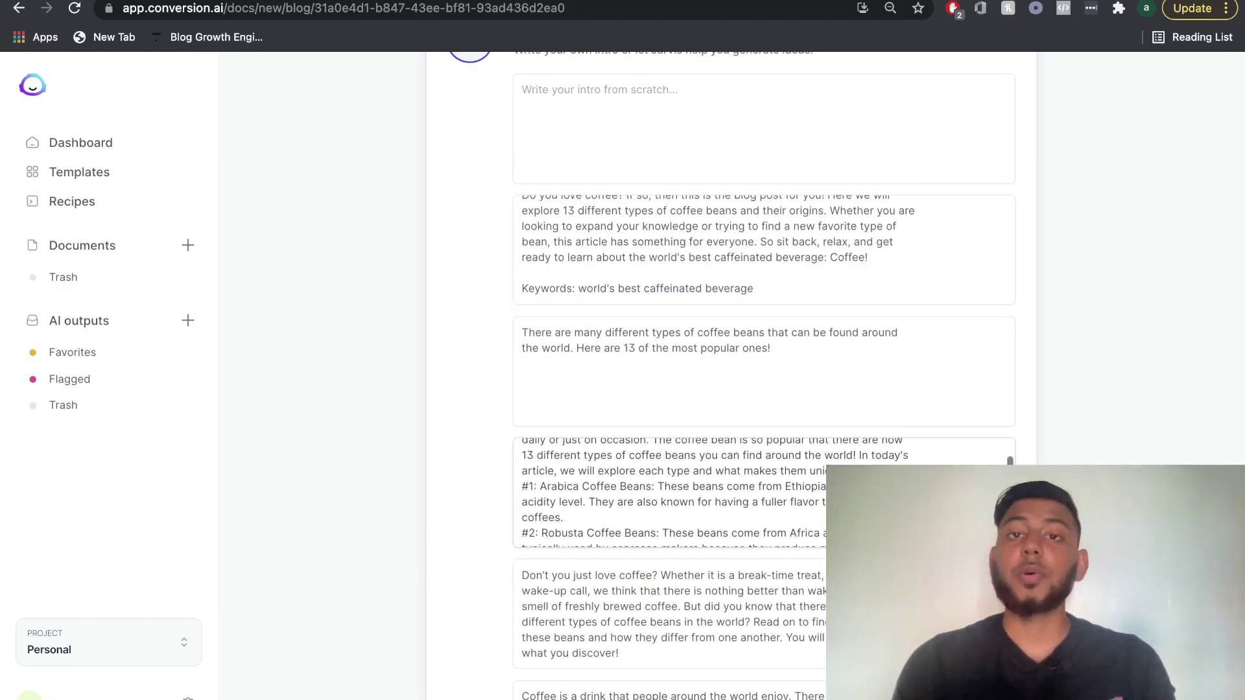
{"action": "scroll", "coordinate": [713, 493], "scroll_direction": "down", "scroll_amount": 3}
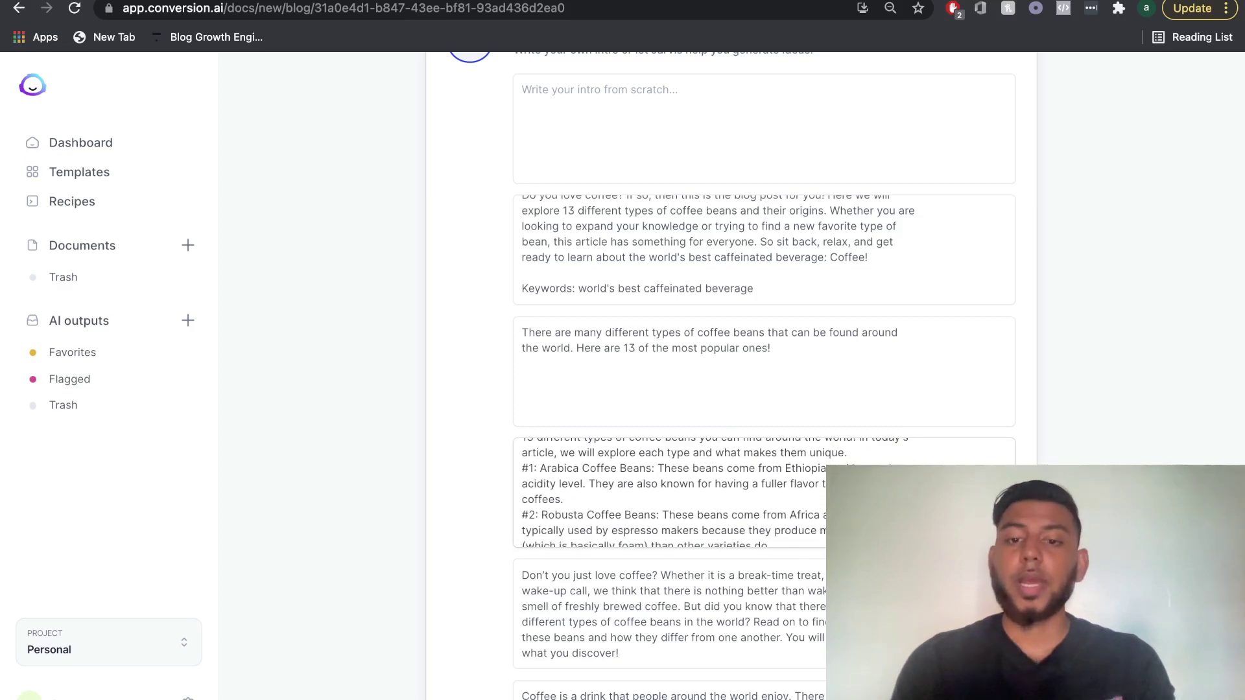
{"action": "left_click", "coordinate": [963, 493]}
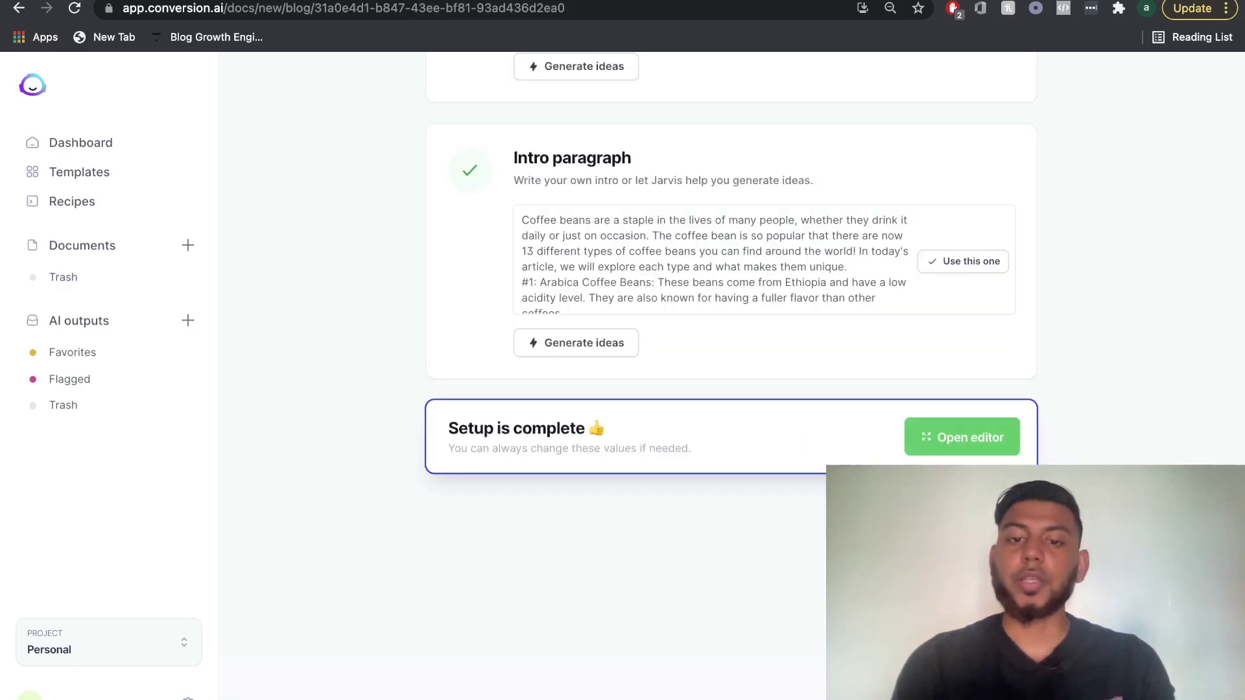
{"action": "left_click", "coordinate": [947, 445]}
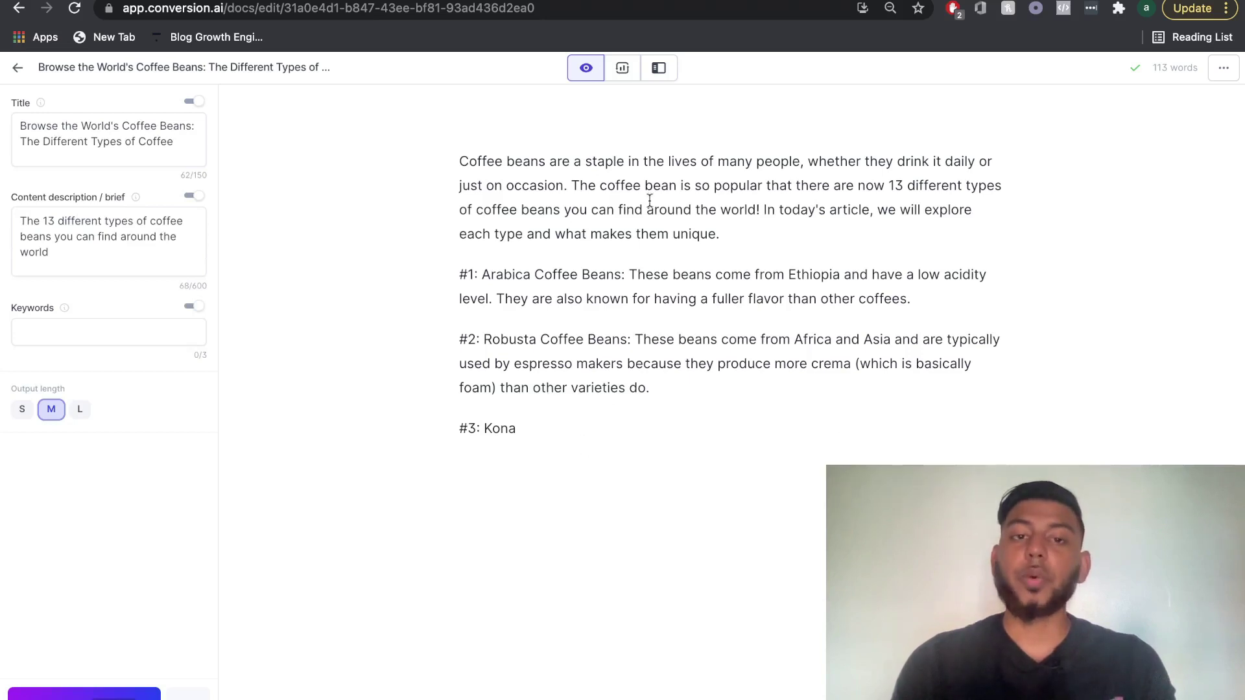
Have the AI write the next sentences after "#3: Kona" in the coffee beans post, keeping the output length at M.
{"action": "triple_click", "coordinate": [703, 228]}
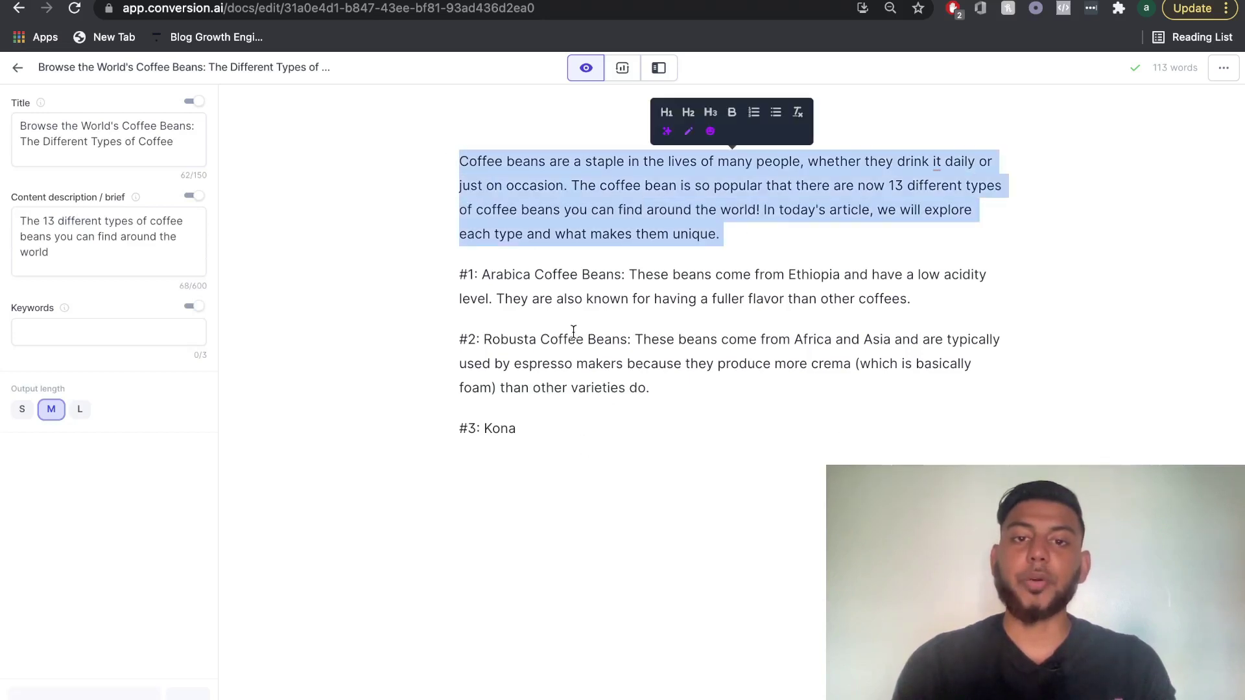
{"action": "left_click", "coordinate": [698, 414]}
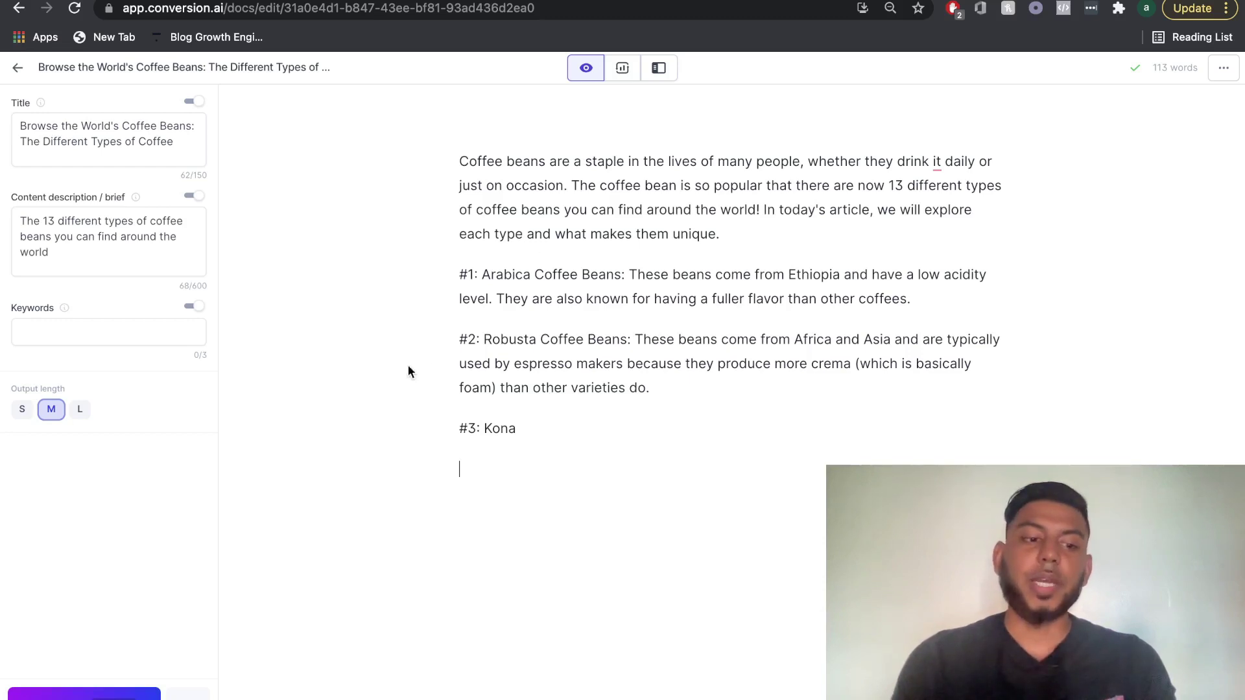
{"action": "scroll", "coordinate": [272, 506], "scroll_direction": "down", "scroll_amount": 1}
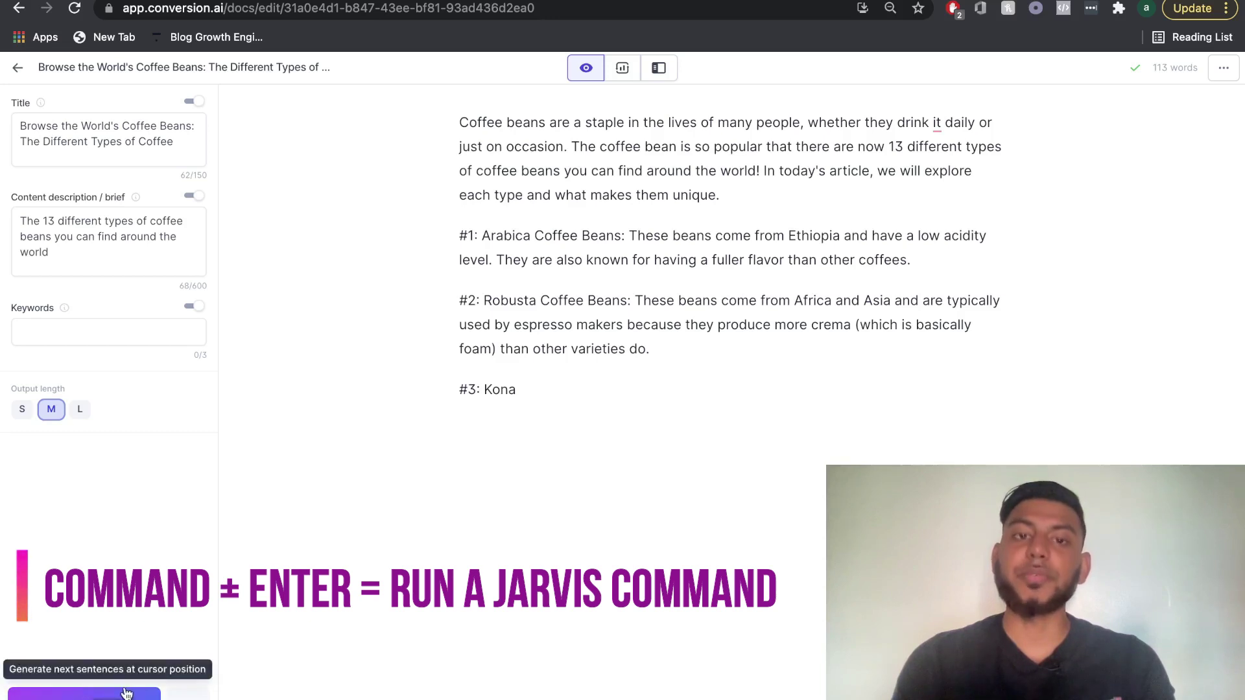
{"action": "left_click", "coordinate": [555, 383]}
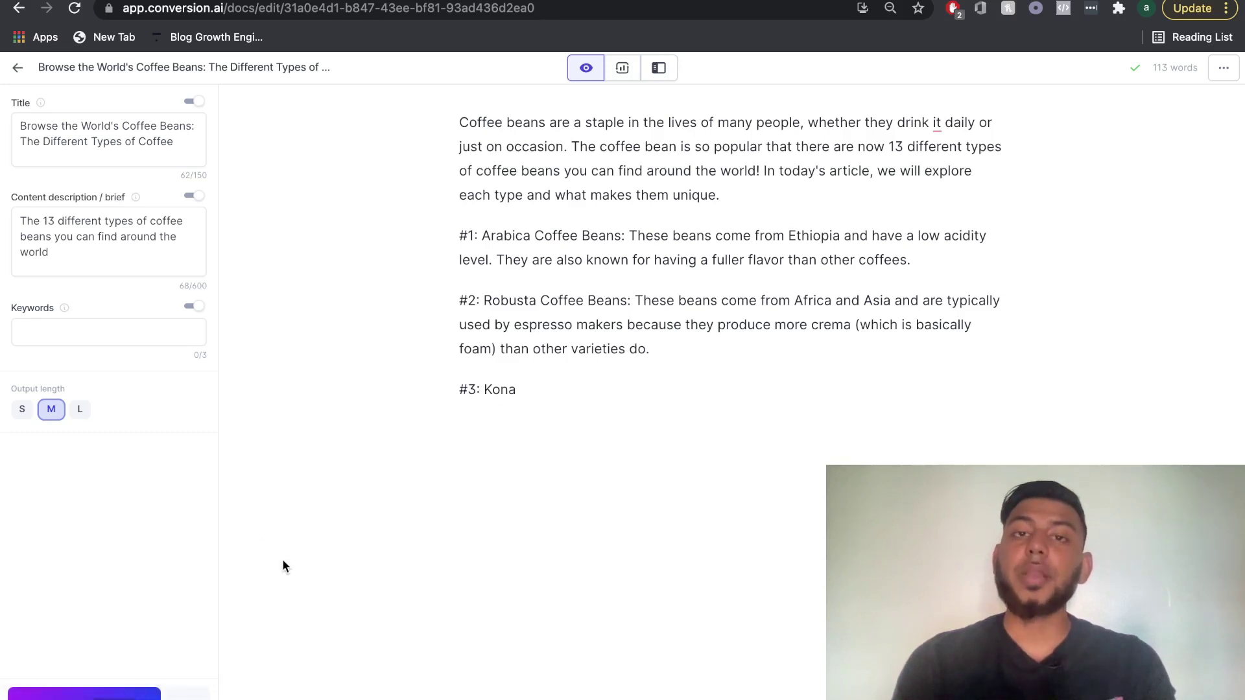
{"action": "left_click", "coordinate": [84, 693]}
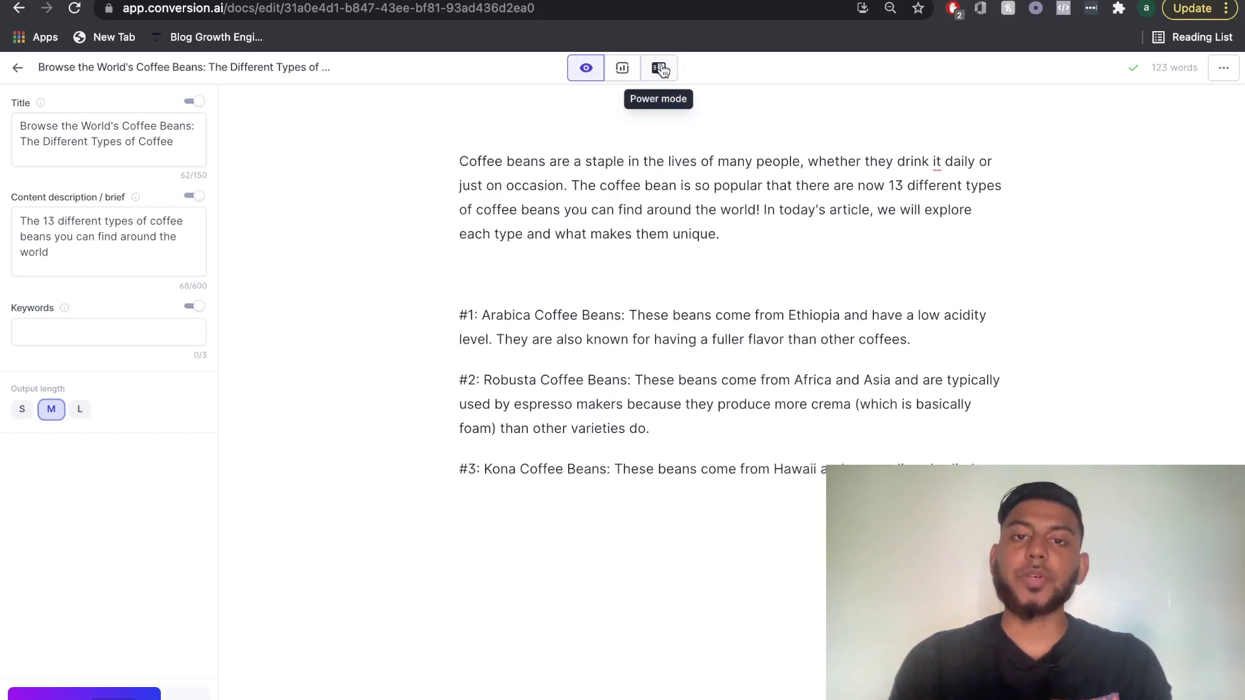
Switch the coffee beans post to Power mode and look through its list of writing templates.
{"action": "left_click", "coordinate": [660, 69]}
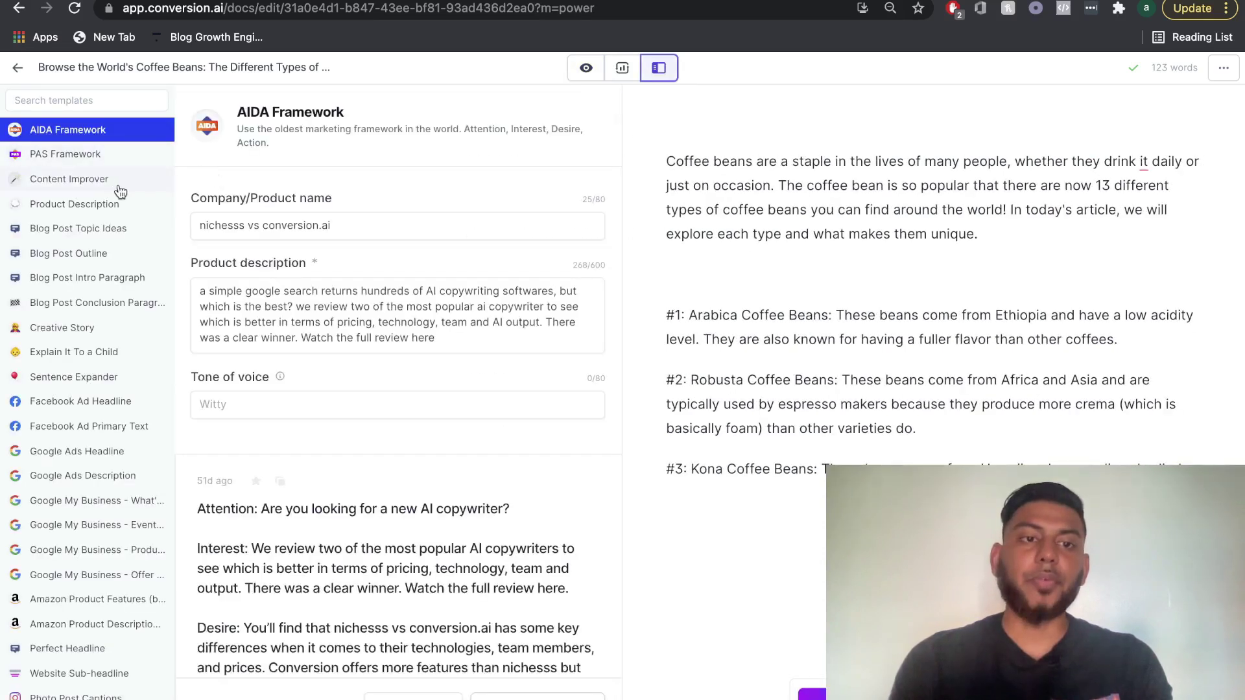
{"action": "scroll", "coordinate": [92, 259], "scroll_direction": "down", "scroll_amount": 1}
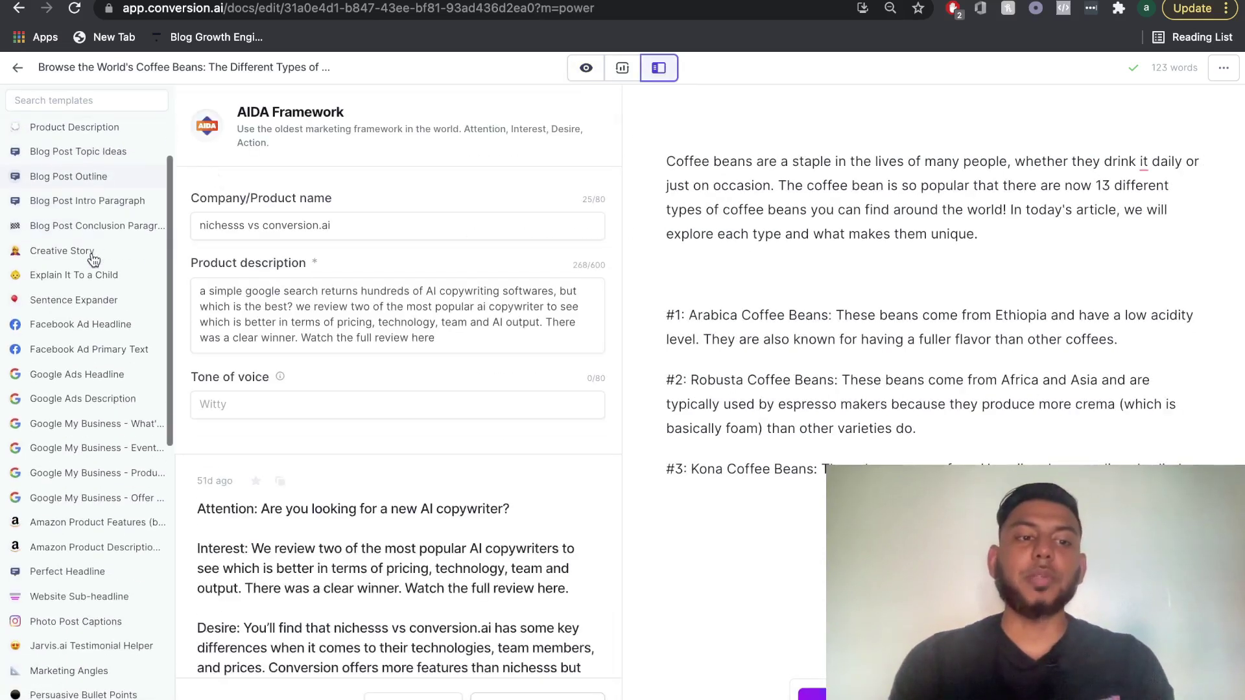
{"action": "scroll", "coordinate": [92, 260], "scroll_direction": "down", "scroll_amount": 4}
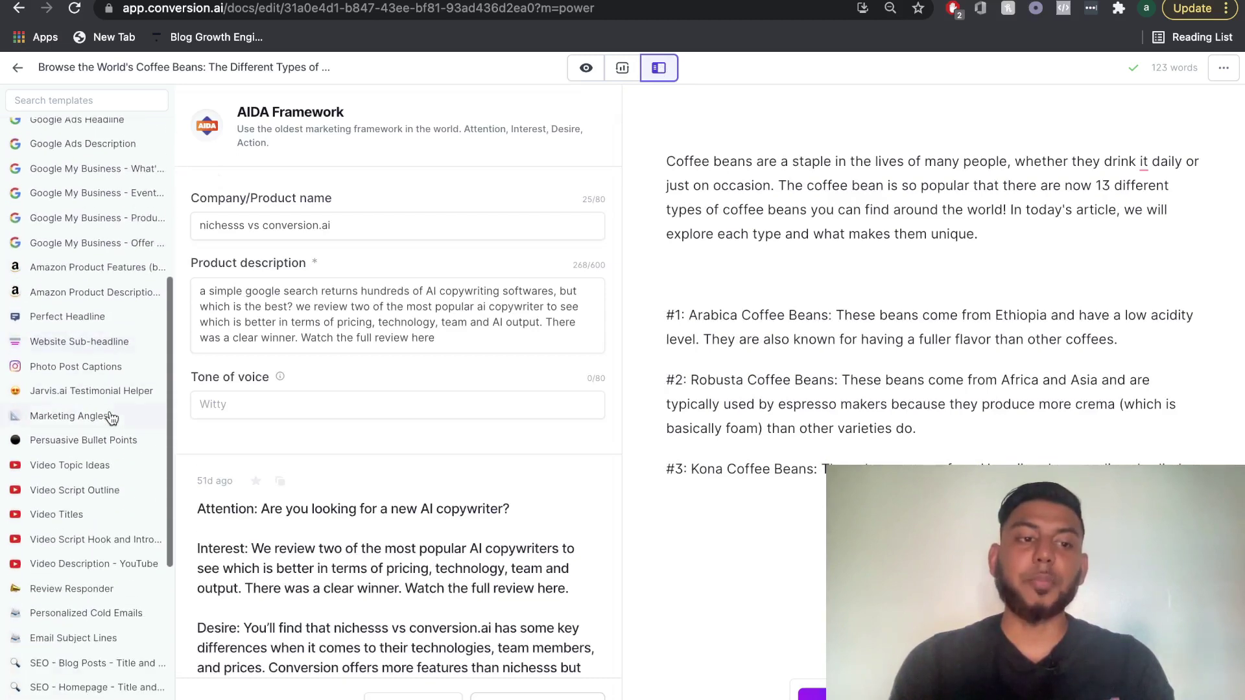
{"action": "scroll", "coordinate": [112, 418], "scroll_direction": "down", "scroll_amount": 2}
{"action": "scroll", "coordinate": [127, 314], "scroll_direction": "down", "scroll_amount": 3}
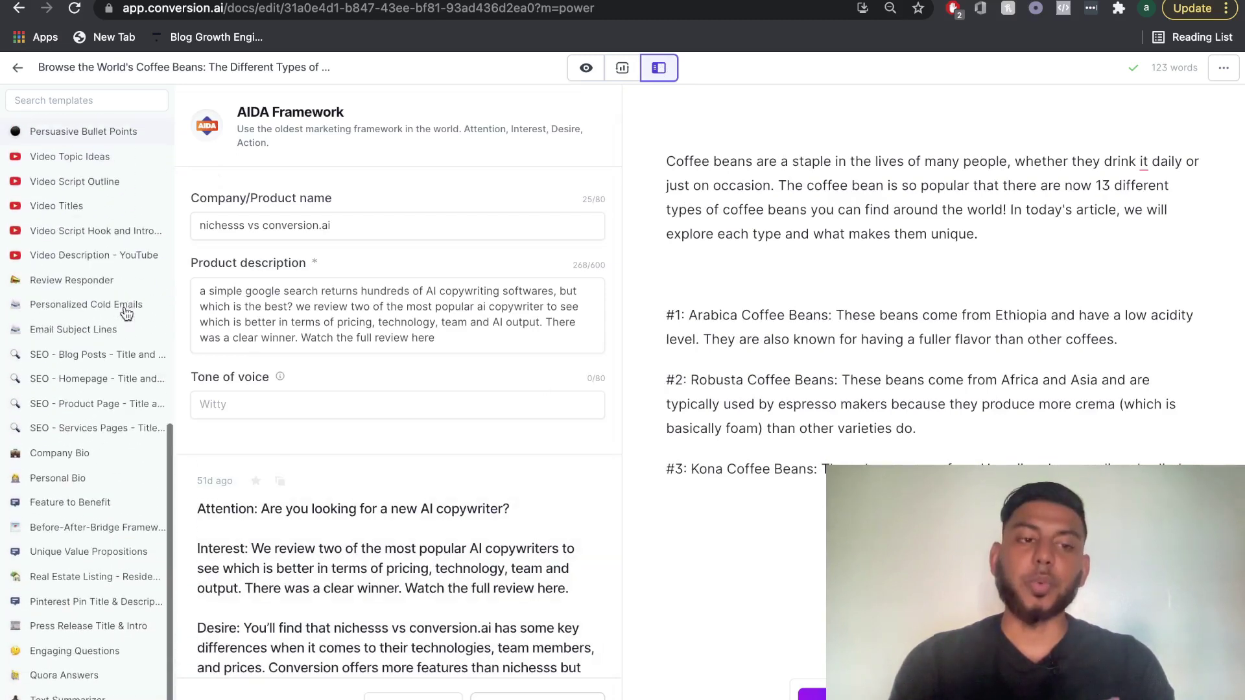
{"action": "scroll", "coordinate": [117, 292], "scroll_direction": "up", "scroll_amount": 10}
Generate Blog Post Outline ideas for the topic "13 different types of coffee beans found around the world" and review them.
{"action": "left_click", "coordinate": [78, 204]}
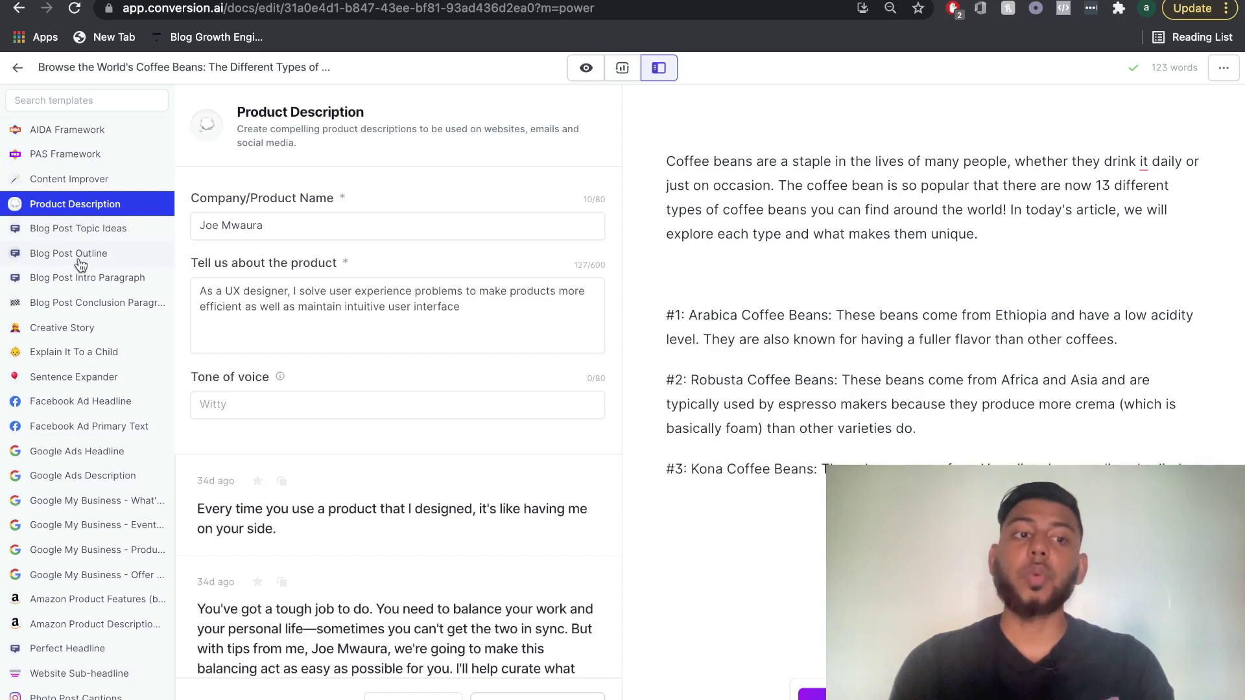
{"action": "left_click", "coordinate": [81, 263]}
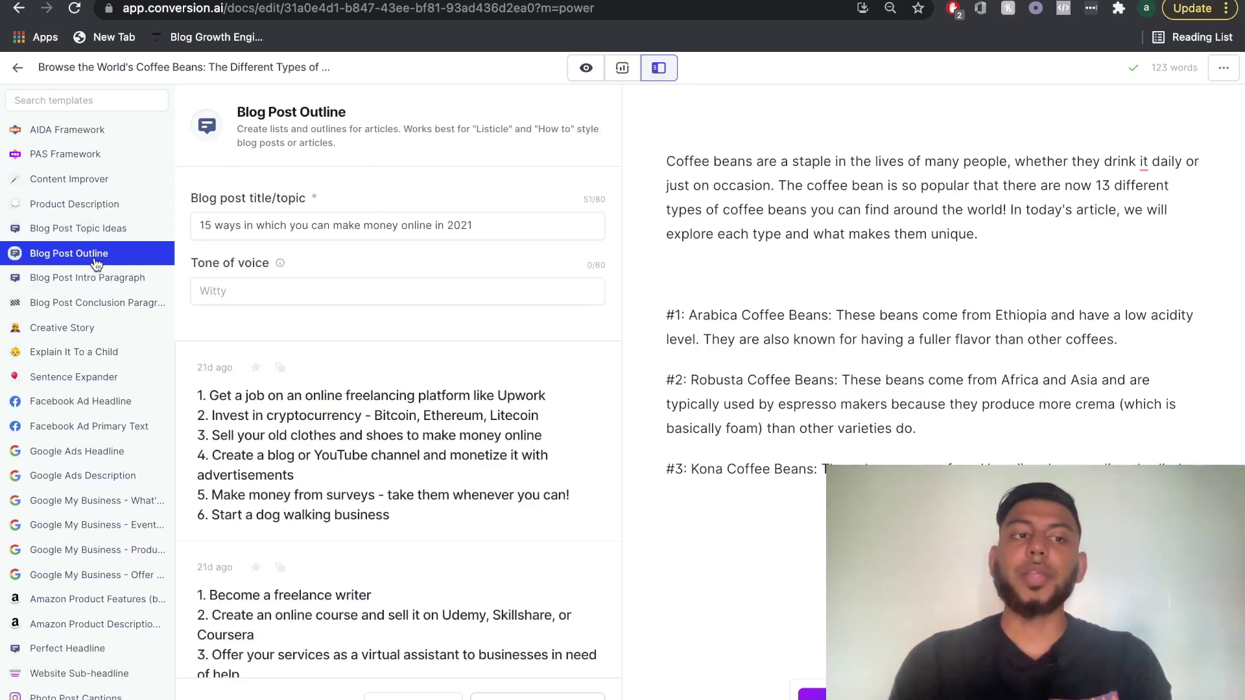
{"action": "triple_click", "coordinate": [436, 235]}
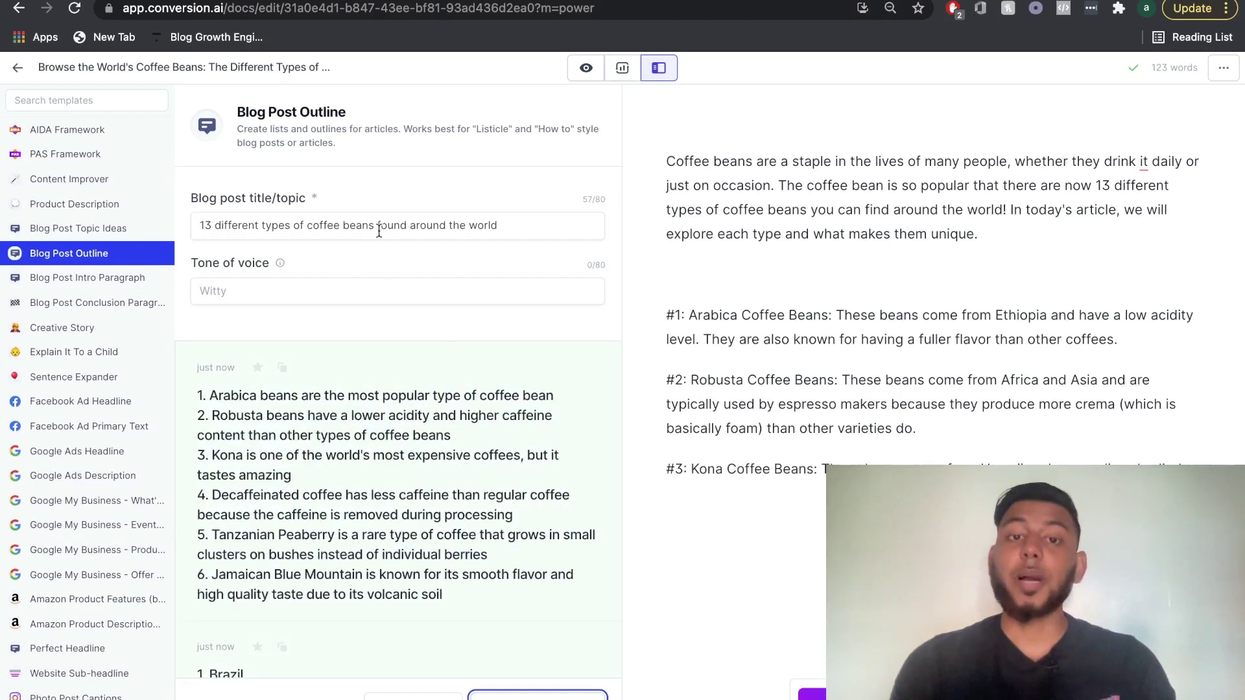
{"action": "scroll", "coordinate": [464, 454], "scroll_direction": "down", "scroll_amount": 4}
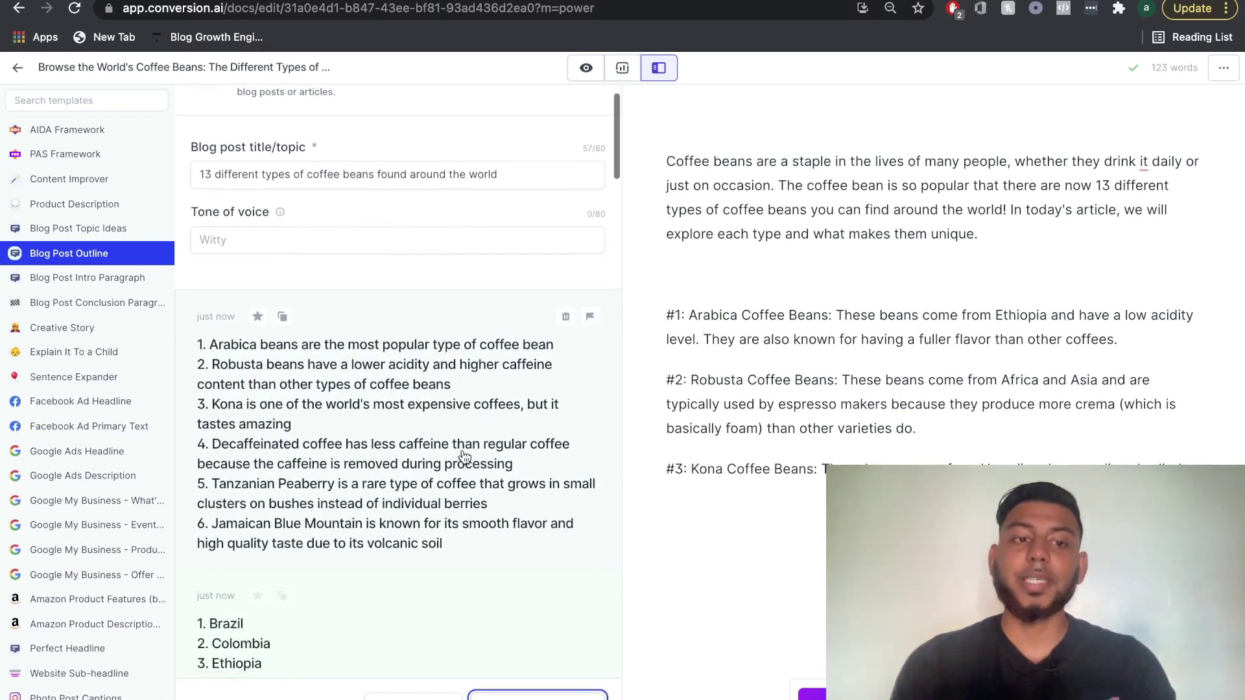
{"action": "scroll", "coordinate": [465, 454], "scroll_direction": "down", "scroll_amount": 5}
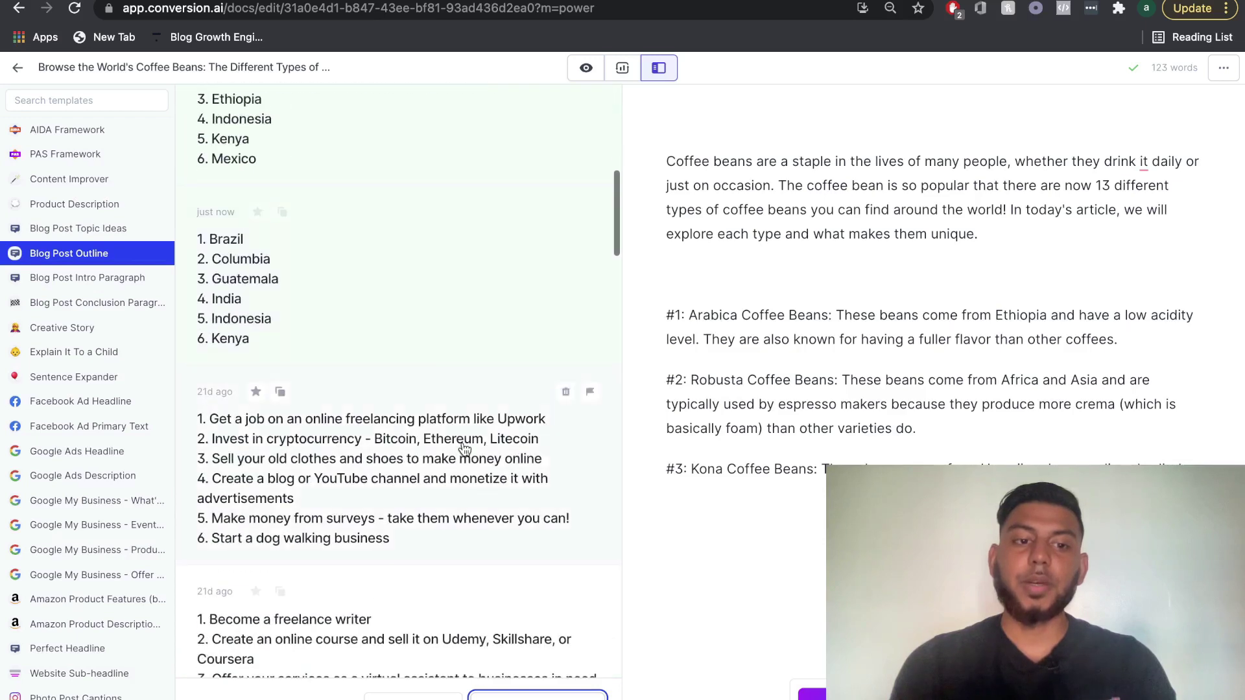
{"action": "scroll", "coordinate": [461, 528], "scroll_direction": "up", "scroll_amount": 9}
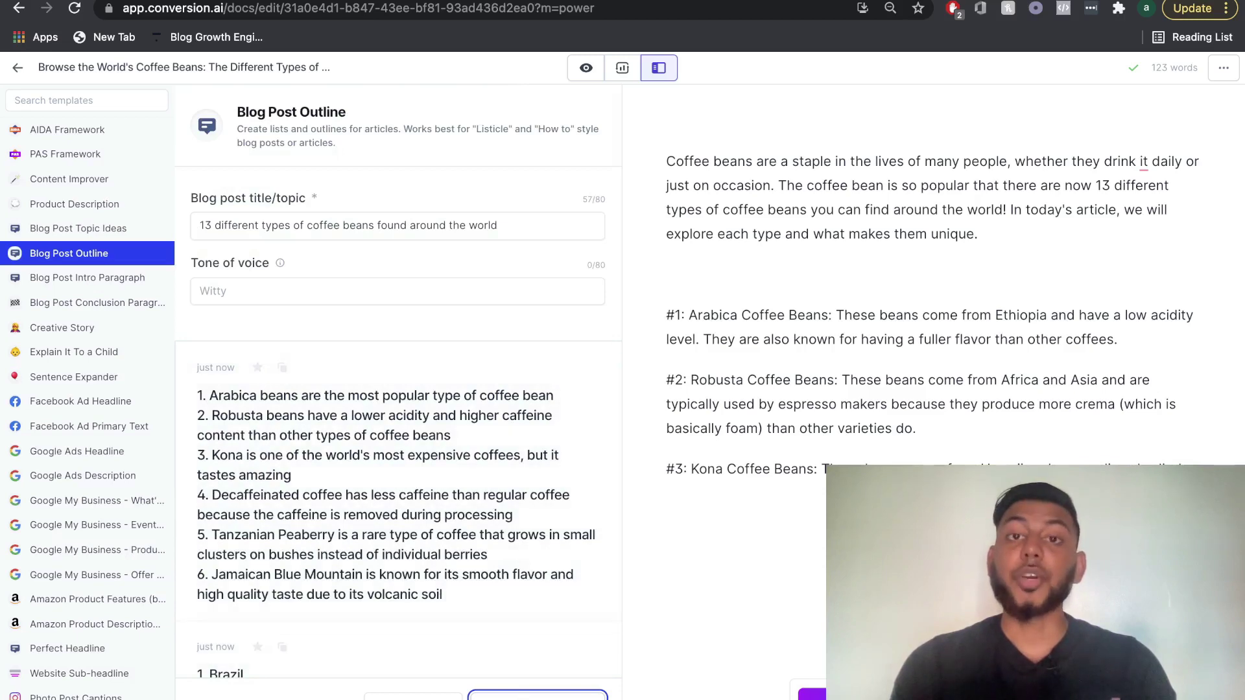
Copy the generated outline starting "Arabica beans are the most popular type of coffee bean" and work its points into the coffee beans post.
{"action": "left_click", "coordinate": [381, 499]}
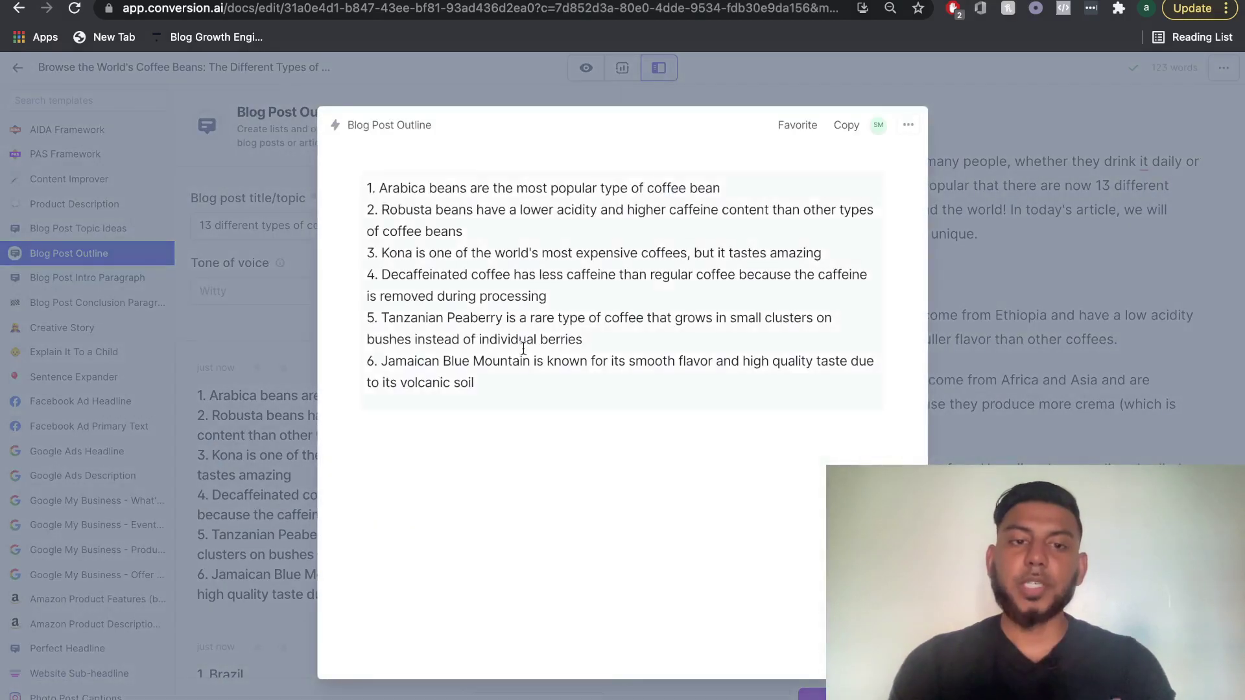
{"action": "left_click", "coordinate": [524, 375]}
{"action": "key", "text": "super+a"}
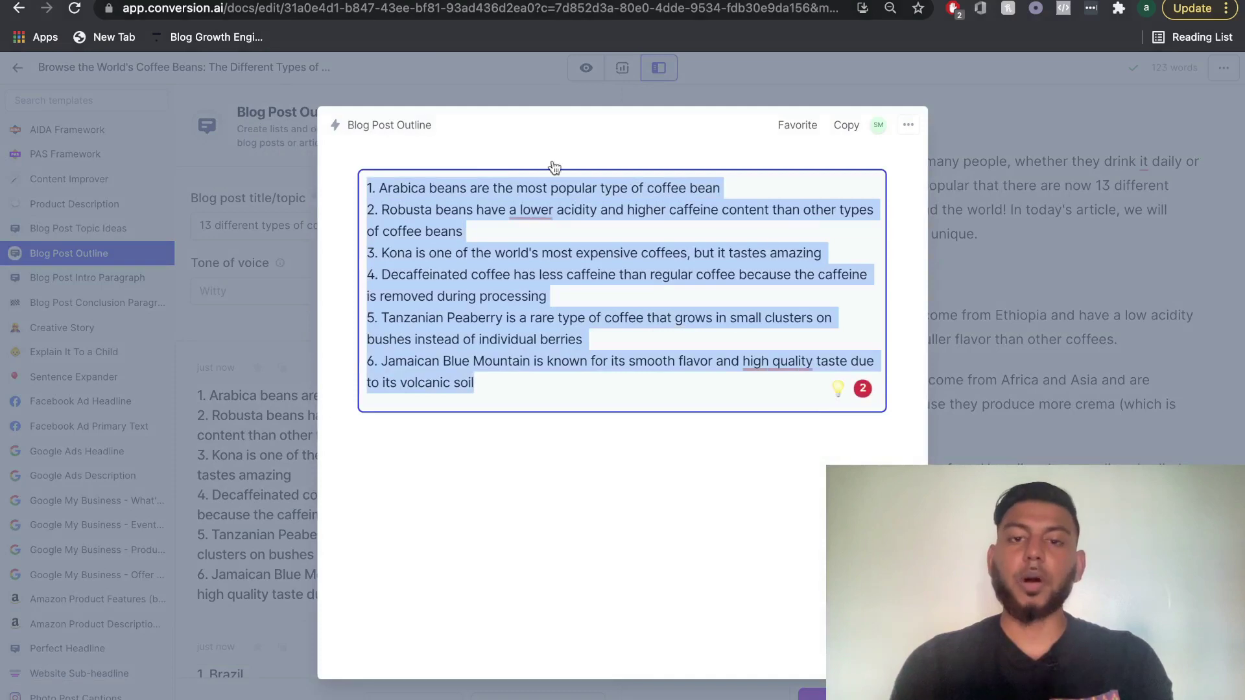
{"action": "left_click", "coordinate": [553, 167]}
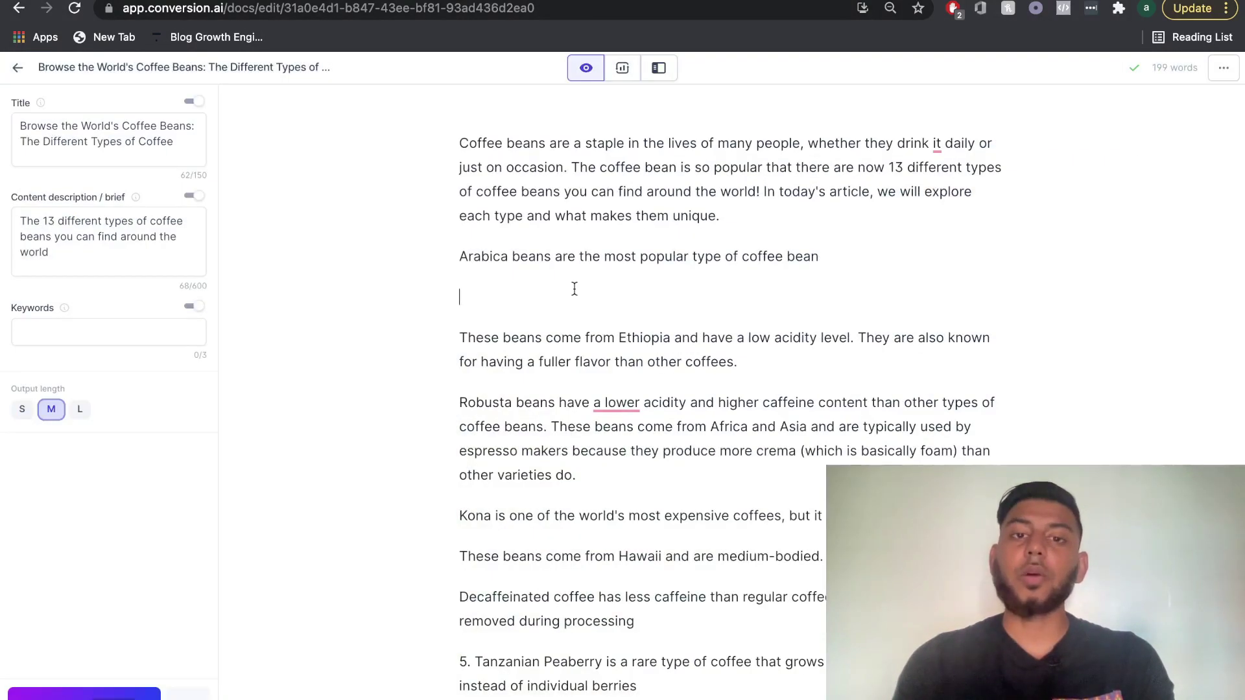
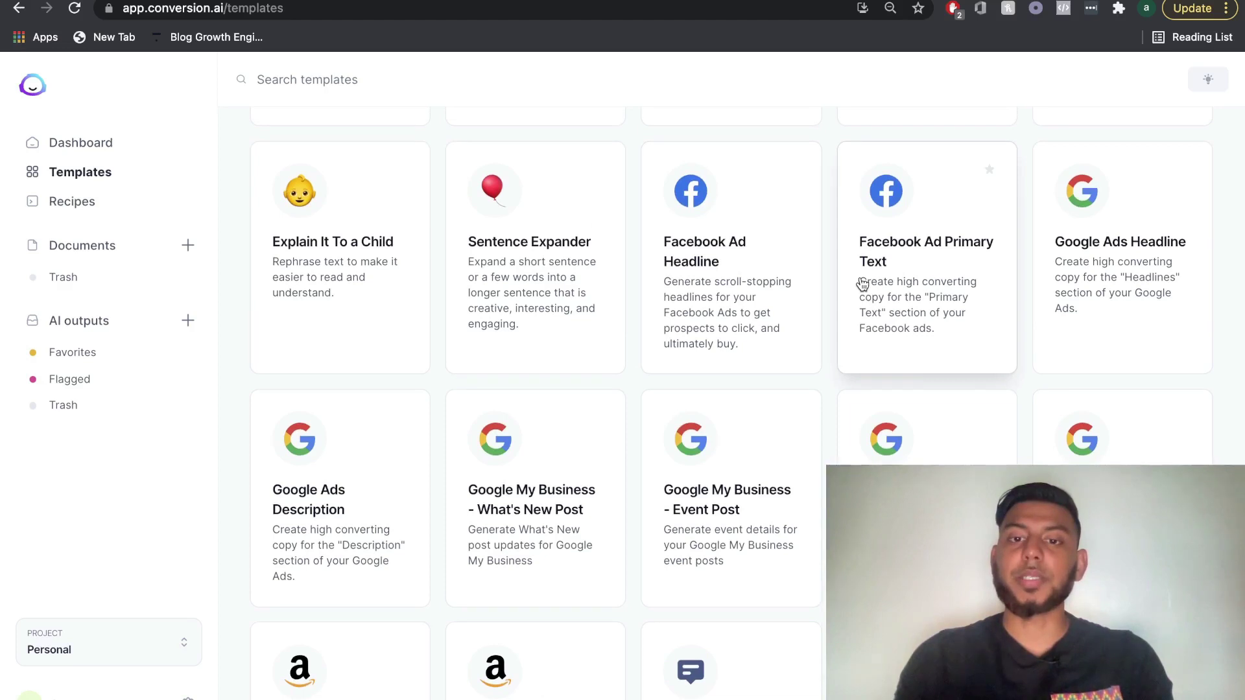
Generate two rounds of Facebook Ad Primary Text for SEOtool, described as "SEO software that helps agencies manage, track, get more clients and make more money".
{"action": "left_click", "coordinate": [918, 366]}
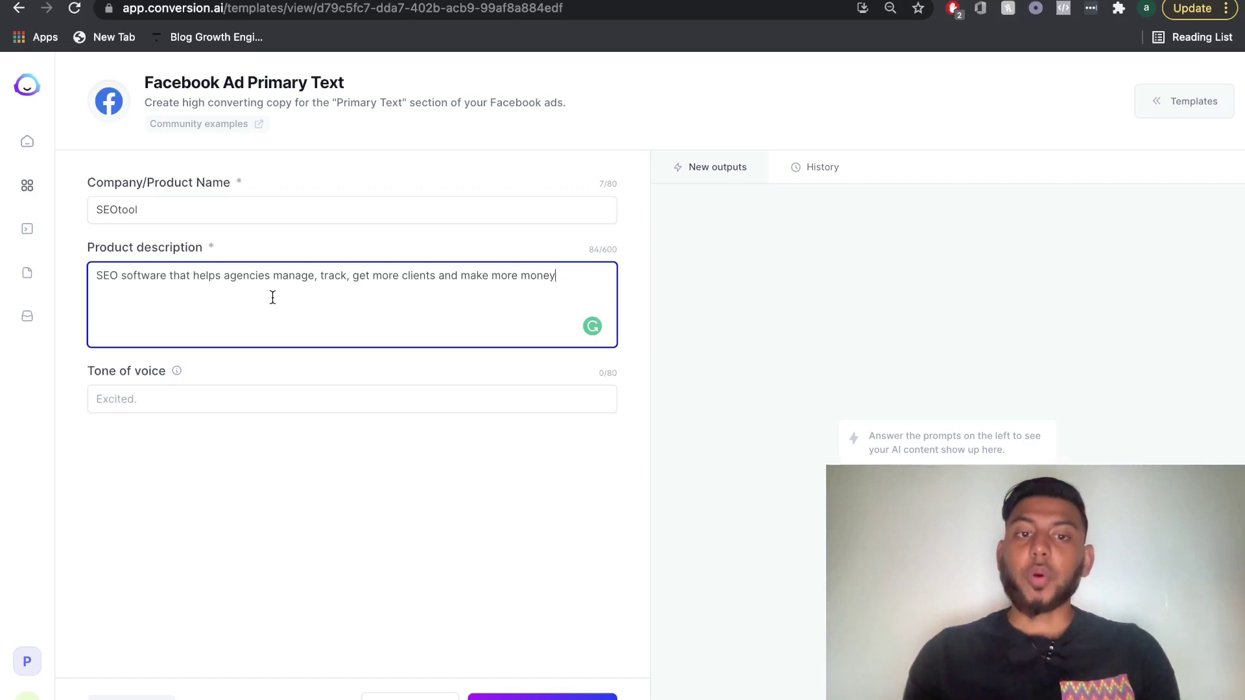
{"action": "left_click", "coordinate": [542, 696]}
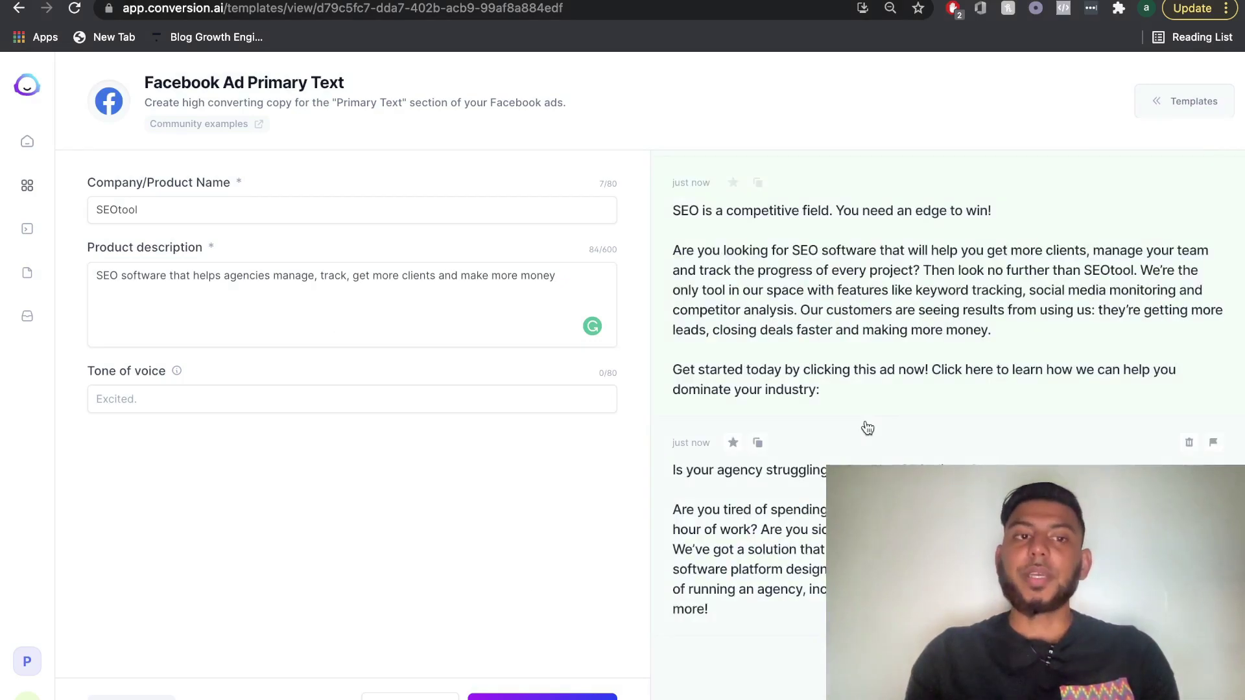
{"action": "left_click", "coordinate": [558, 694]}
{"action": "scroll", "coordinate": [749, 518], "scroll_direction": "down", "scroll_amount": 5}
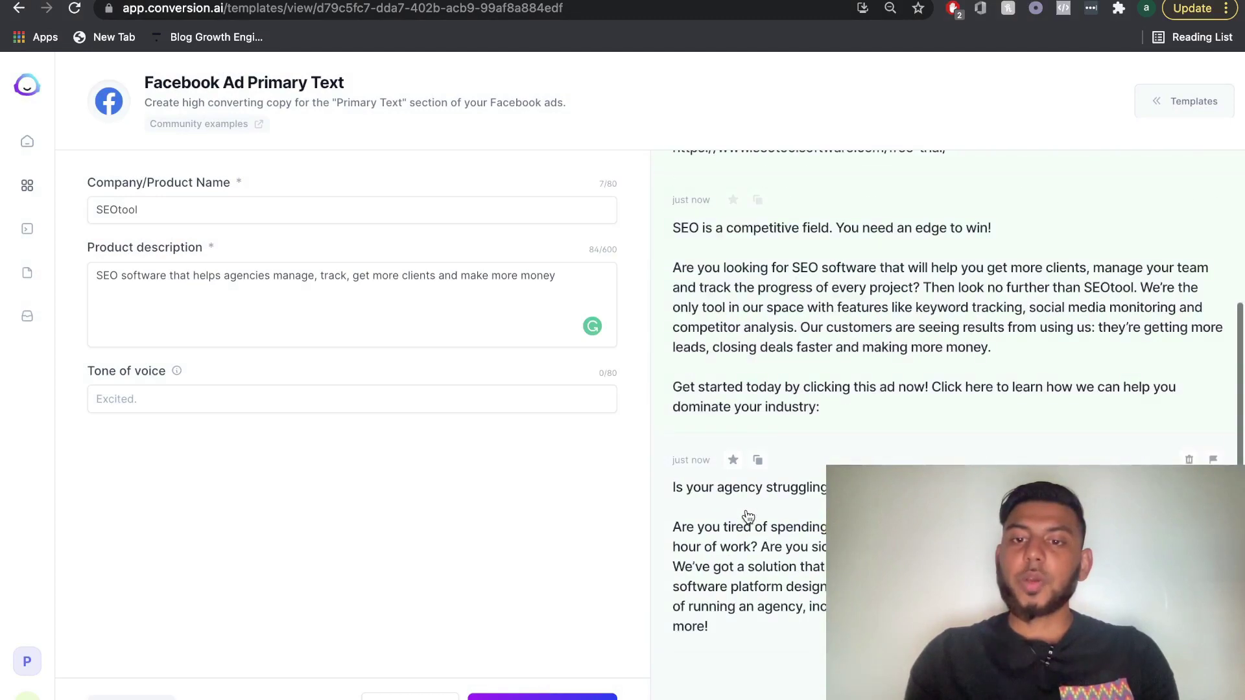
Open the ad text starting "Is your agency struggling to manage SEO clients?" and highlight it in full for reading.
{"action": "left_click", "coordinate": [775, 543]}
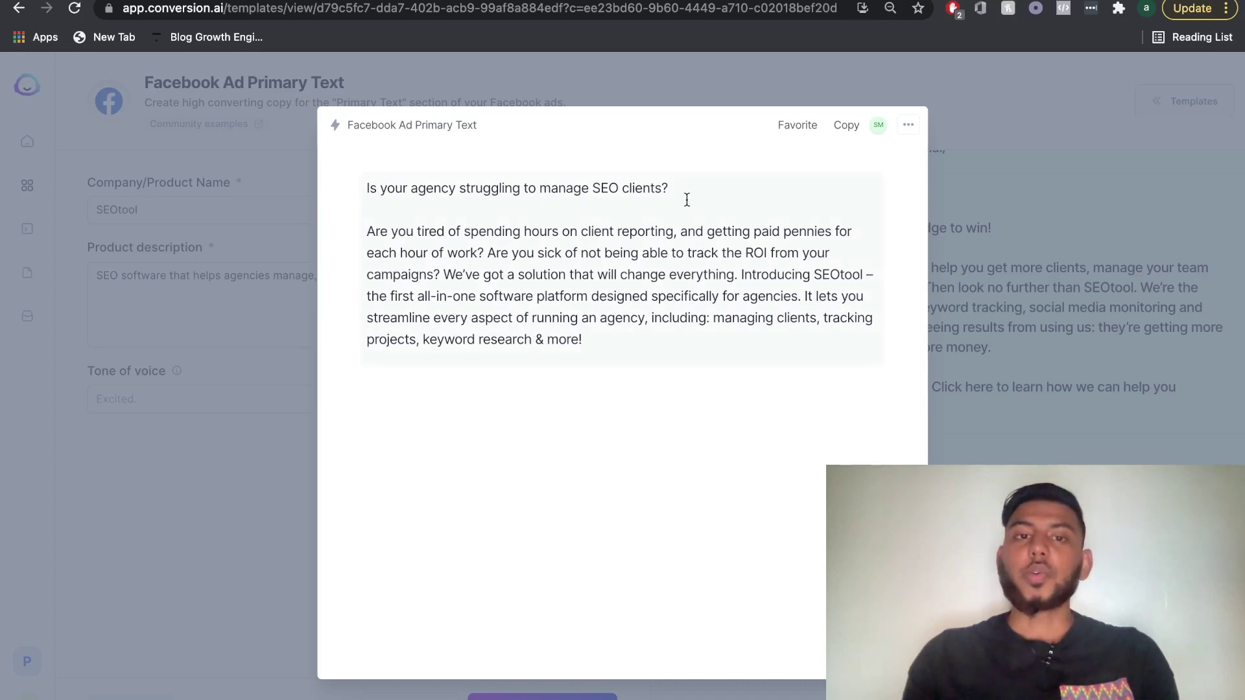
{"action": "left_click_drag", "start_coordinate": [601, 351], "coordinate": [320, 181]}
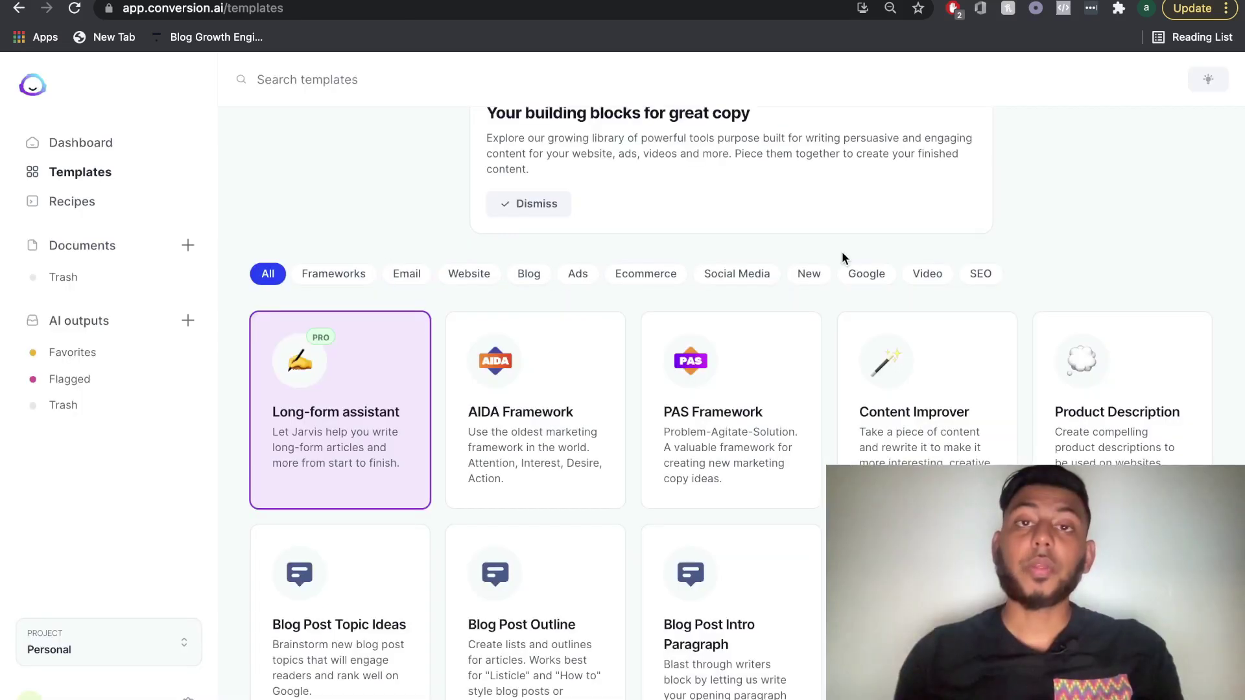
Open the Content Improver template and clear the hair extension text from its content.
{"action": "scroll", "coordinate": [866, 309], "scroll_direction": "down", "scroll_amount": 2}
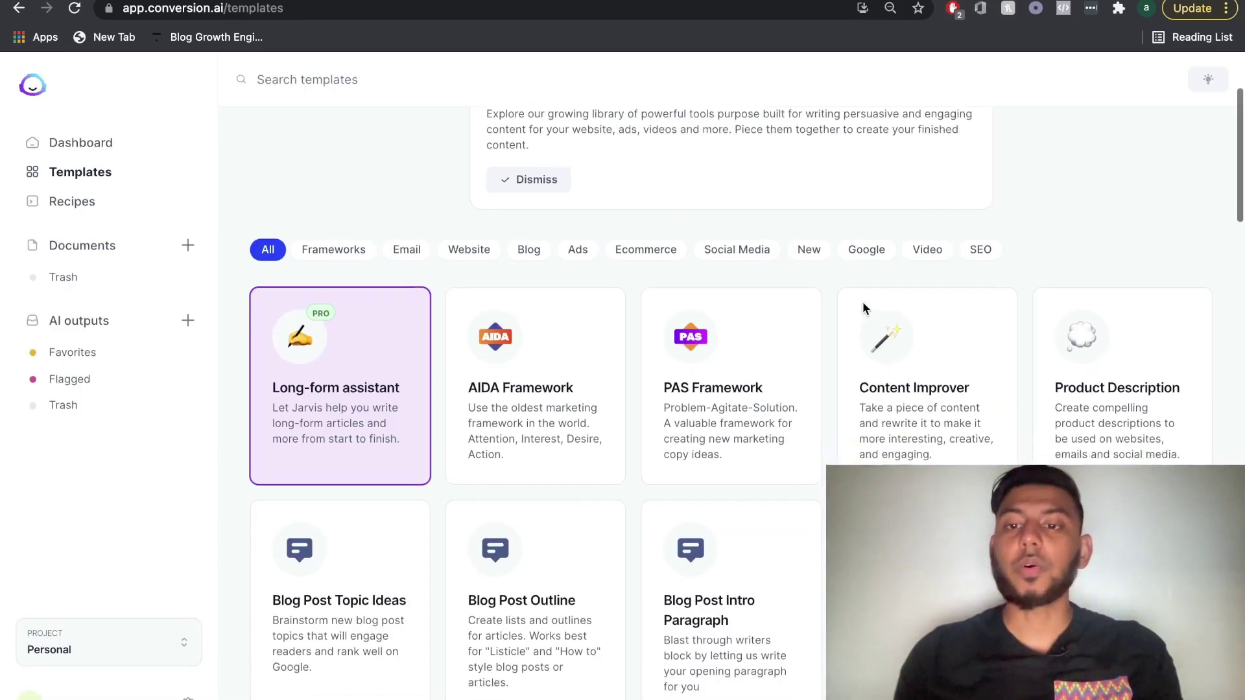
{"action": "left_click", "coordinate": [920, 350]}
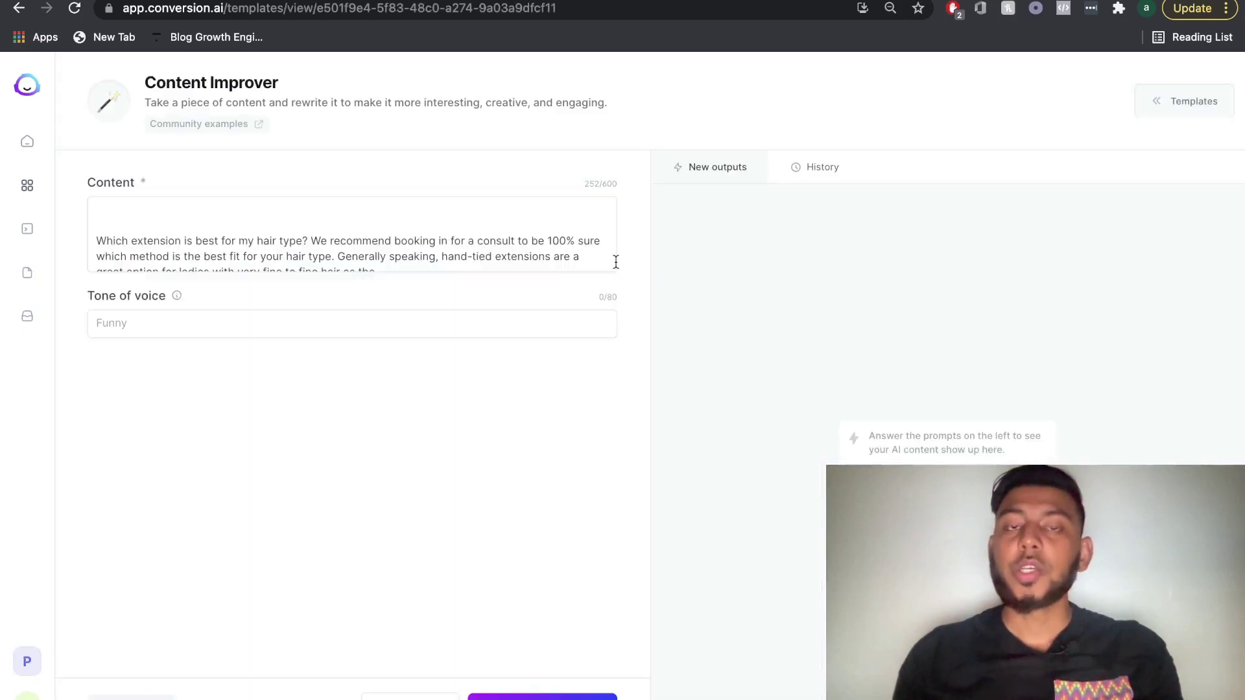
{"action": "scroll", "coordinate": [461, 266], "scroll_direction": "down", "scroll_amount": 1}
{"action": "left_click_drag", "start_coordinate": [414, 255], "coordinate": [74, 188]}
{"action": "key", "text": "BackSpace"}
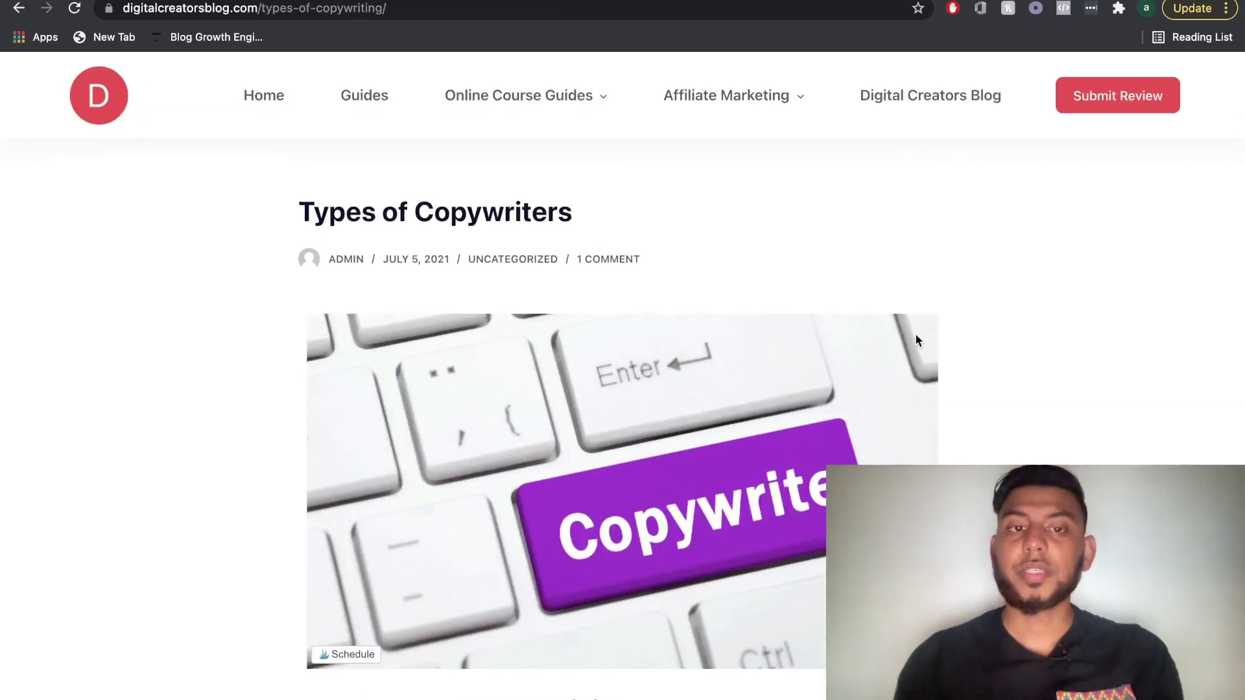
Copy the intro paragraph under "Types of copywriting" on the digitalcreatorsblog.com article into the Content Improver's content.
{"action": "scroll", "coordinate": [915, 334], "scroll_direction": "down", "scroll_amount": 5}
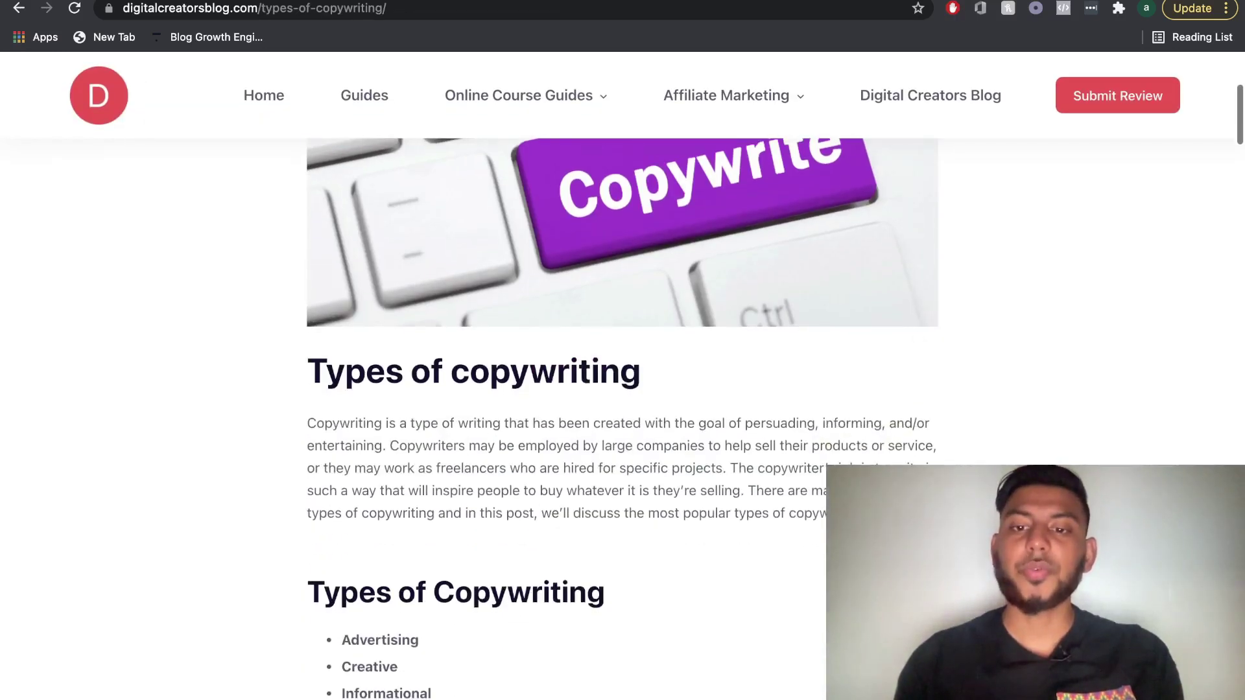
{"action": "left_click_drag", "start_coordinate": [308, 429], "coordinate": [863, 516]}
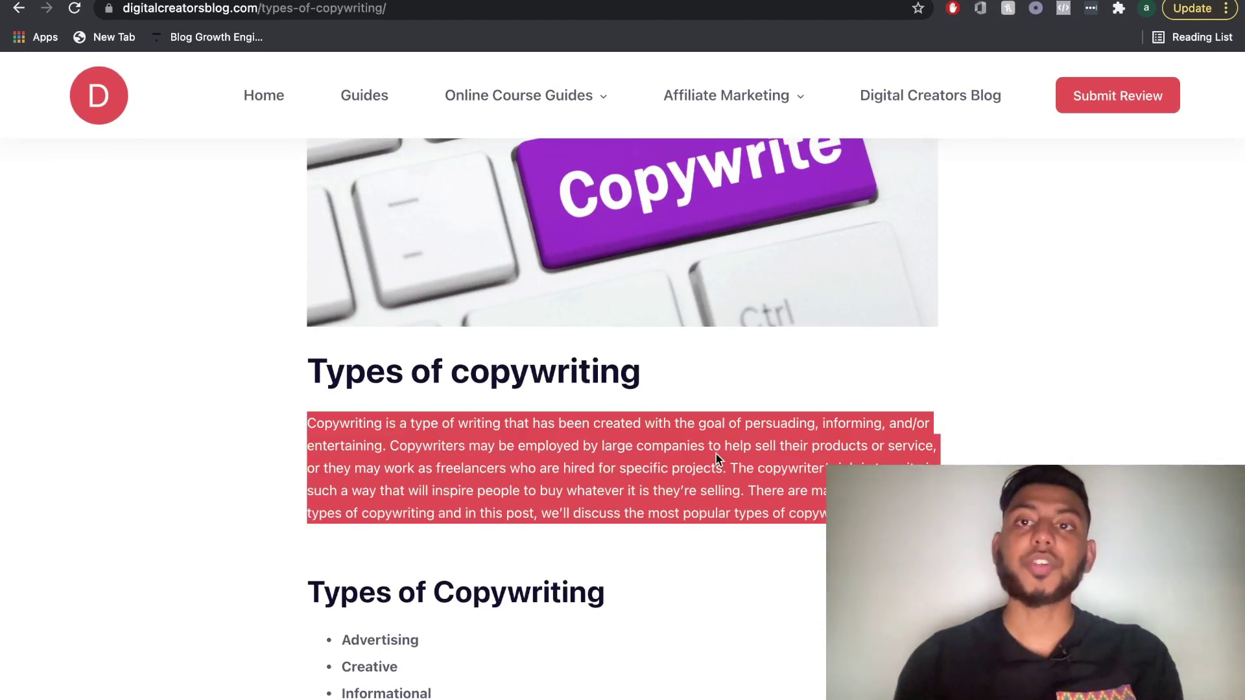
{"action": "key", "text": "ctrl+Tab"}
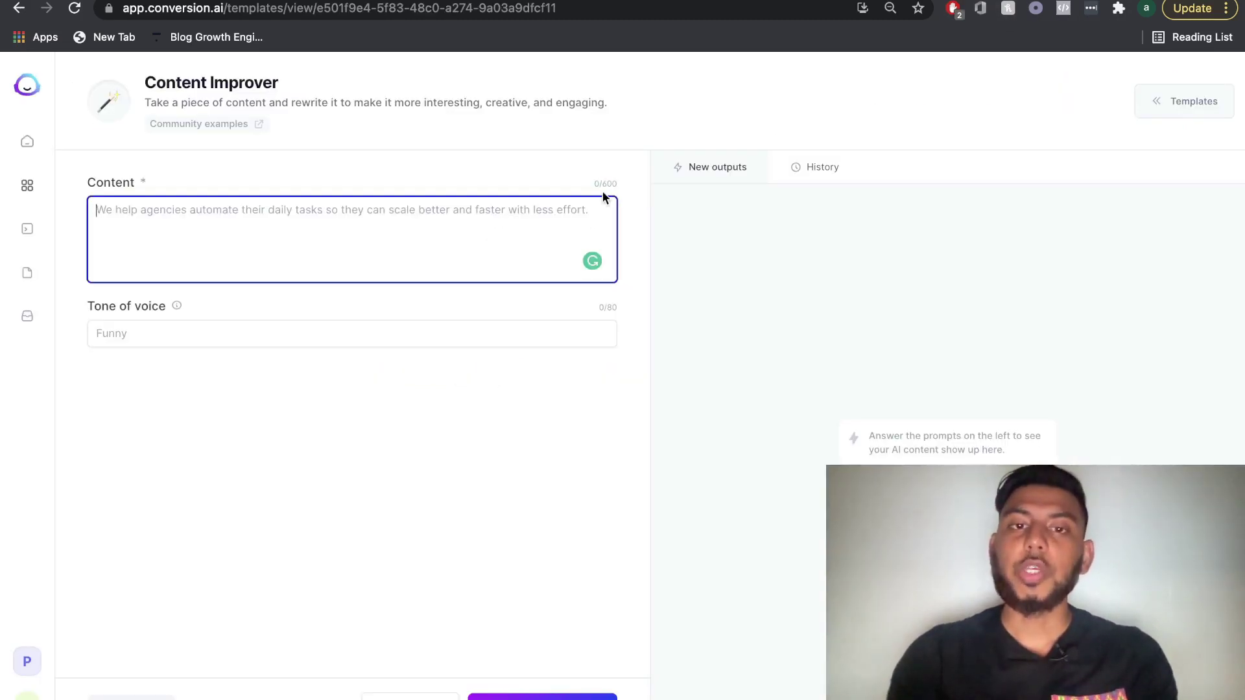
{"action": "left_click", "coordinate": [622, 184]}
{"action": "left_click", "coordinate": [333, 237]}
{"action": "type", "text": "Copywriting is a type of writing that has been created with the goal of persuading, informing, and/or entertaining. Copywriters may be employed by large companies to help sell their products or service, or they may work as freelancers who are hired for specific projects. The copywriter’s job is to write in such a way that will inspire people to buy whatever it is they’re selling. There are many different types of copywriting and in this post, we’ll discuss the most popular types of copywriters."}
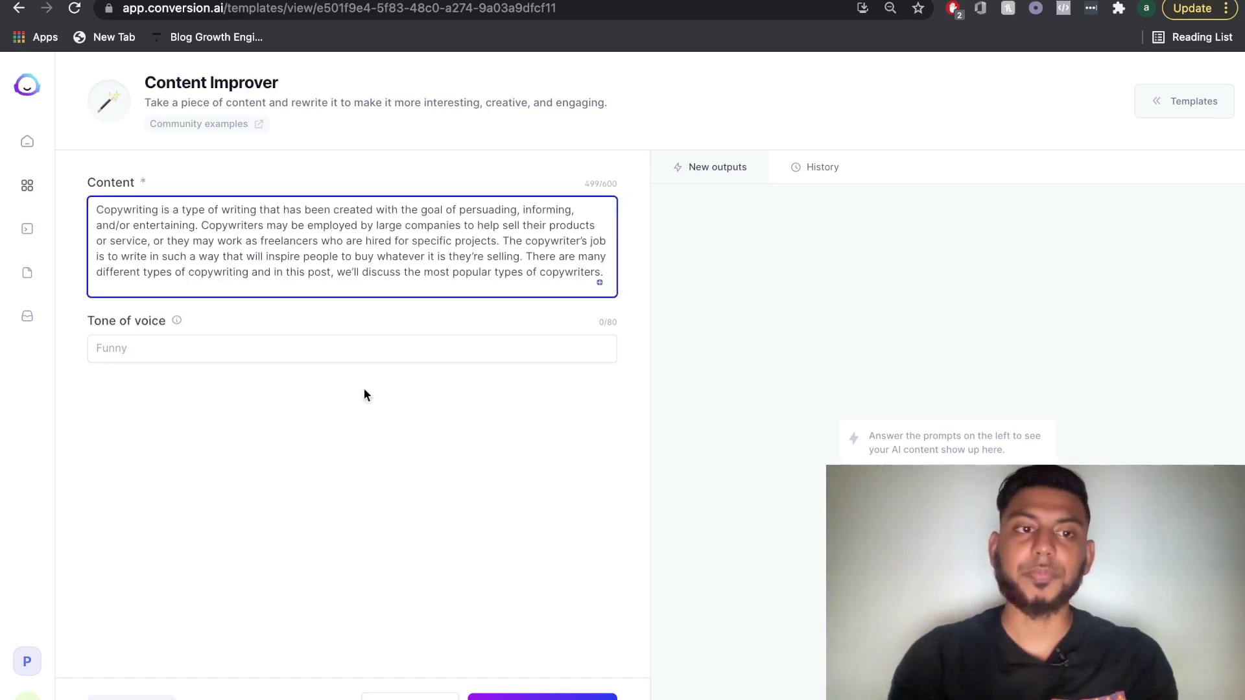
Generate improved versions of the copywriting paragraph and read through the rewrites.
{"action": "left_click", "coordinate": [542, 696]}
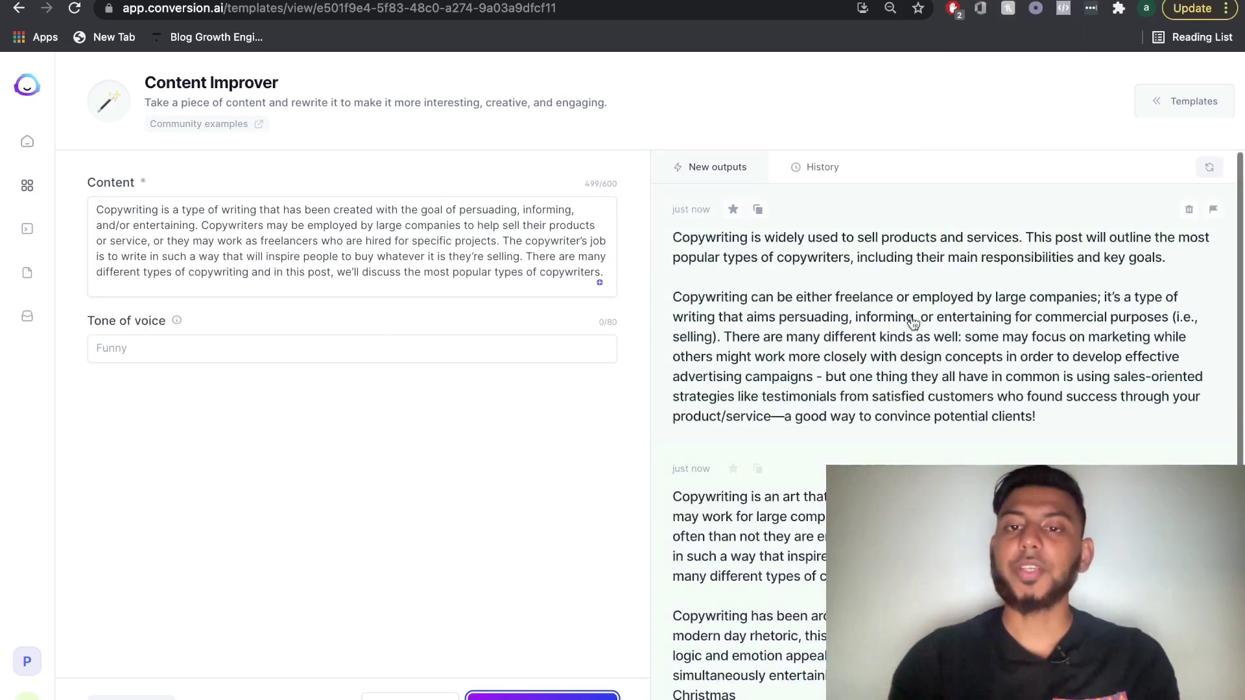
{"action": "scroll", "coordinate": [920, 339], "scroll_direction": "down", "scroll_amount": 3}
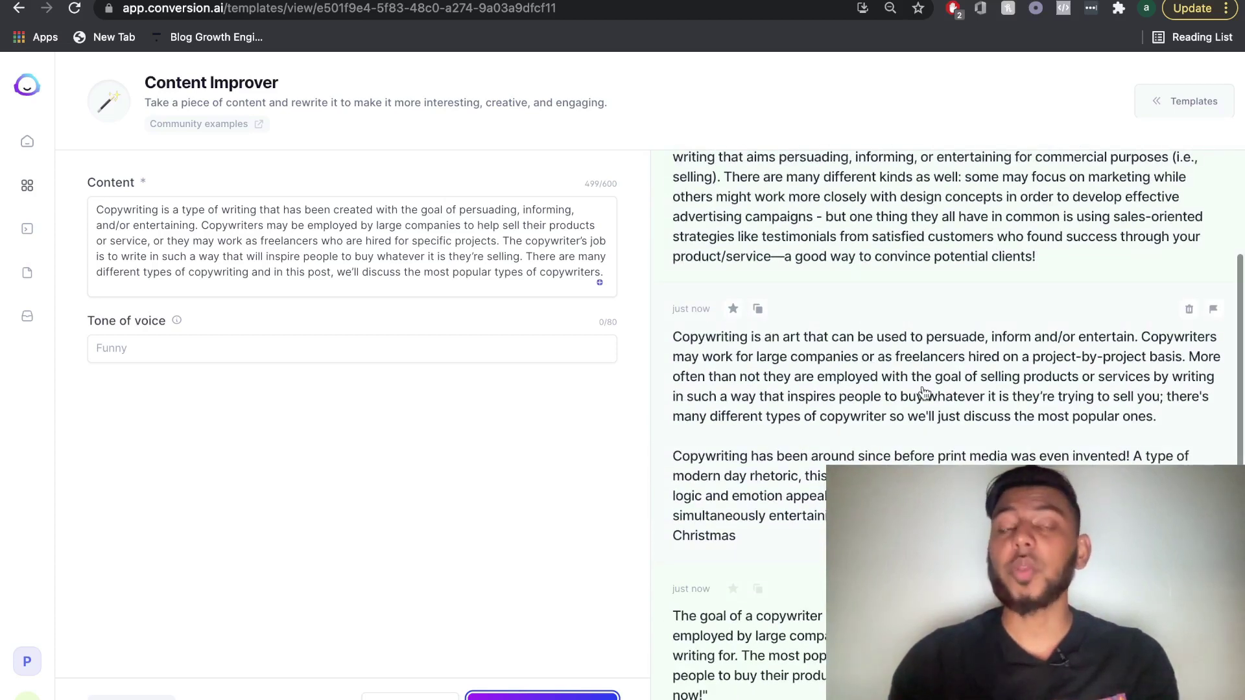
{"action": "scroll", "coordinate": [928, 392], "scroll_direction": "up", "scroll_amount": 2}
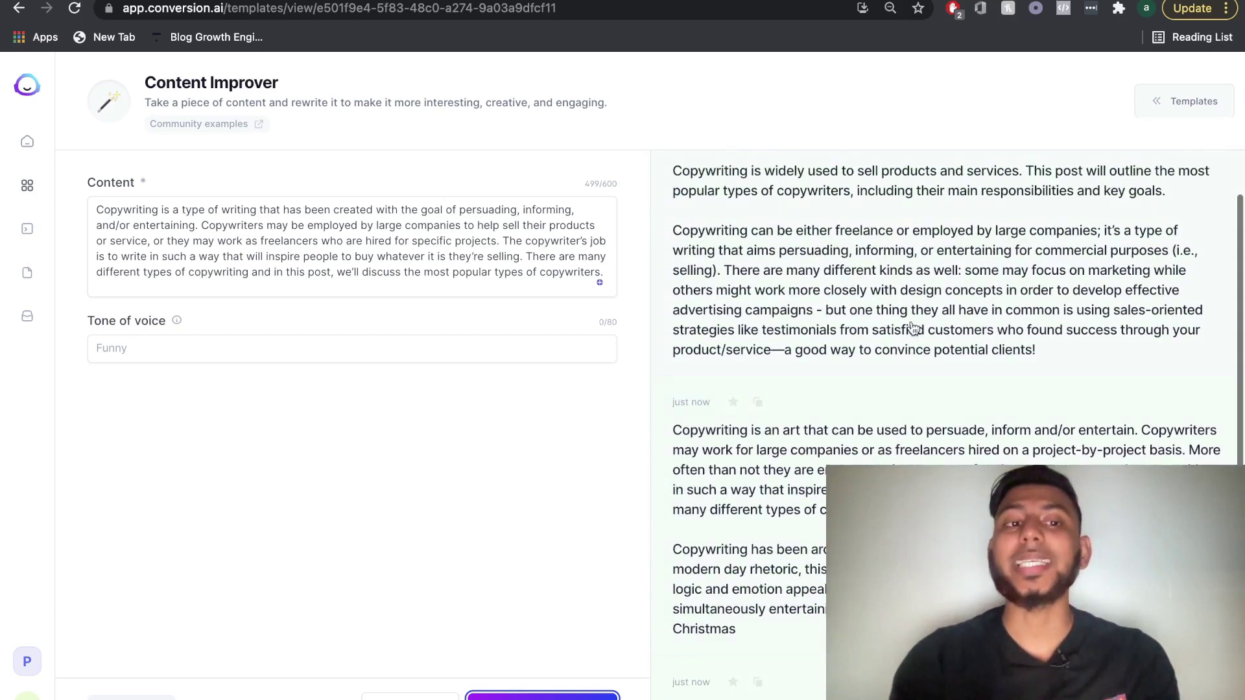
{"action": "scroll", "coordinate": [733, 375], "scroll_direction": "up", "scroll_amount": 2}
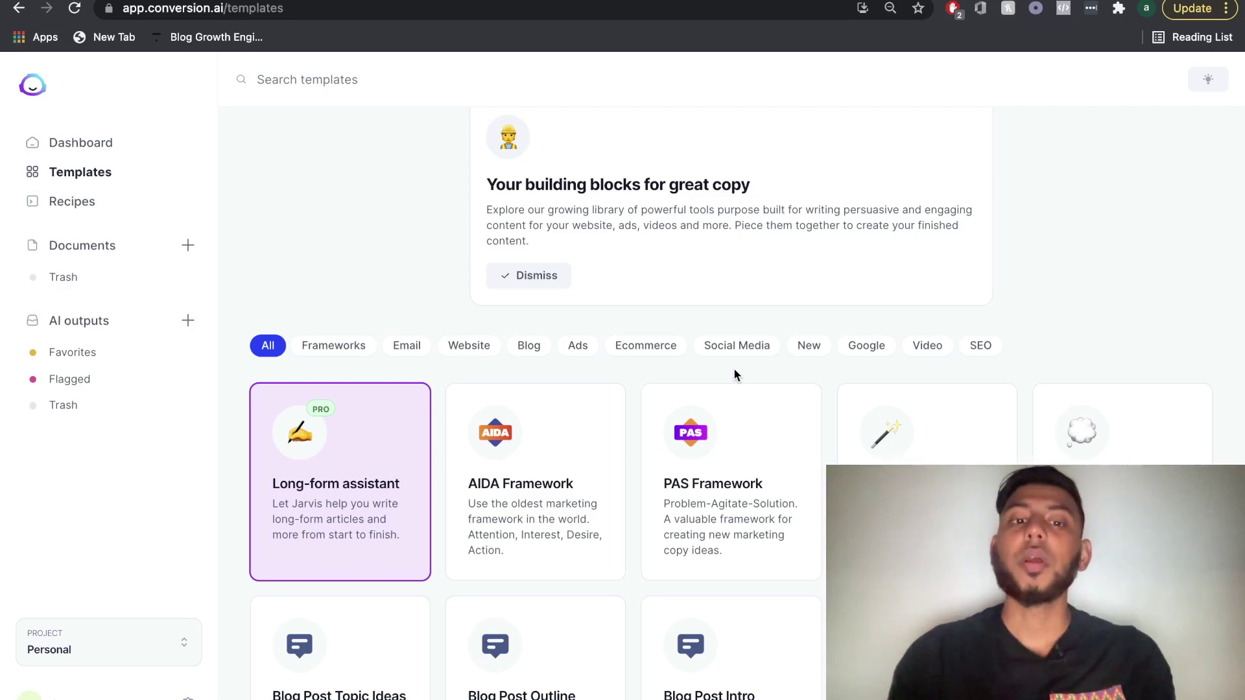
Generate AIDA Framework copy for "Roller shoes", described as "The perfect combination of comfort style and speed. Shoes that you can roll with", and open an output.
{"action": "scroll", "coordinate": [734, 375], "scroll_direction": "down", "scroll_amount": 2}
{"action": "scroll", "coordinate": [635, 406], "scroll_direction": "down", "scroll_amount": 1}
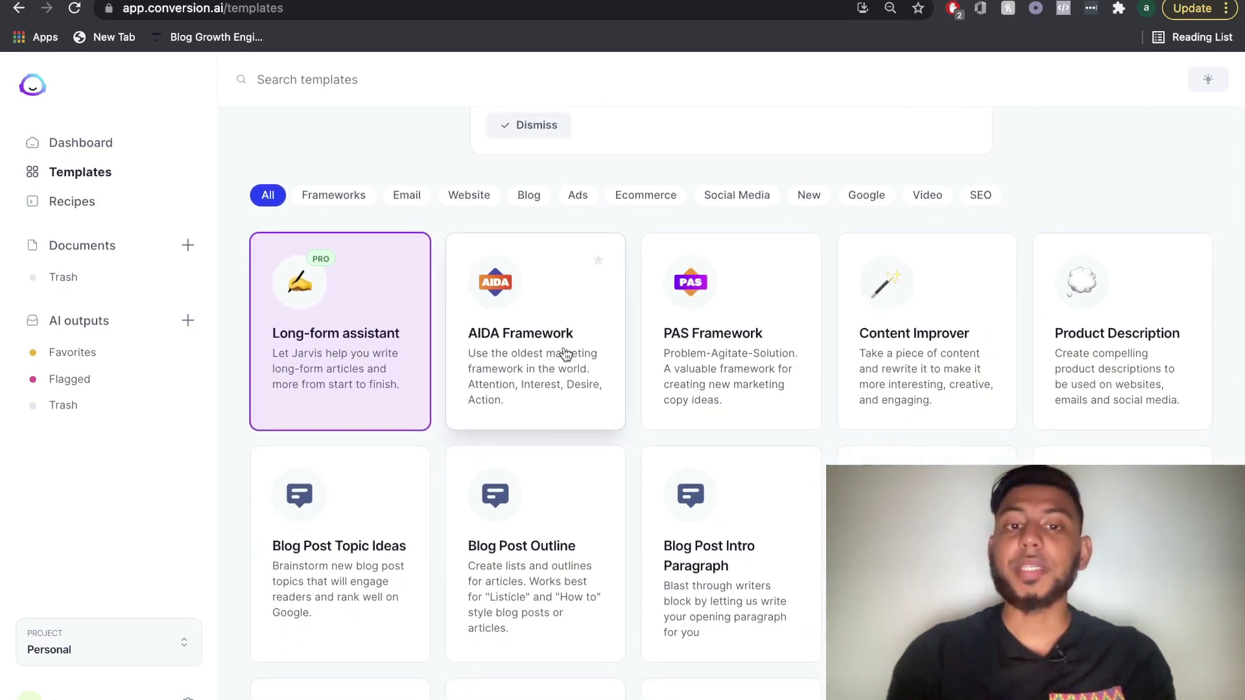
{"action": "left_click", "coordinate": [566, 354]}
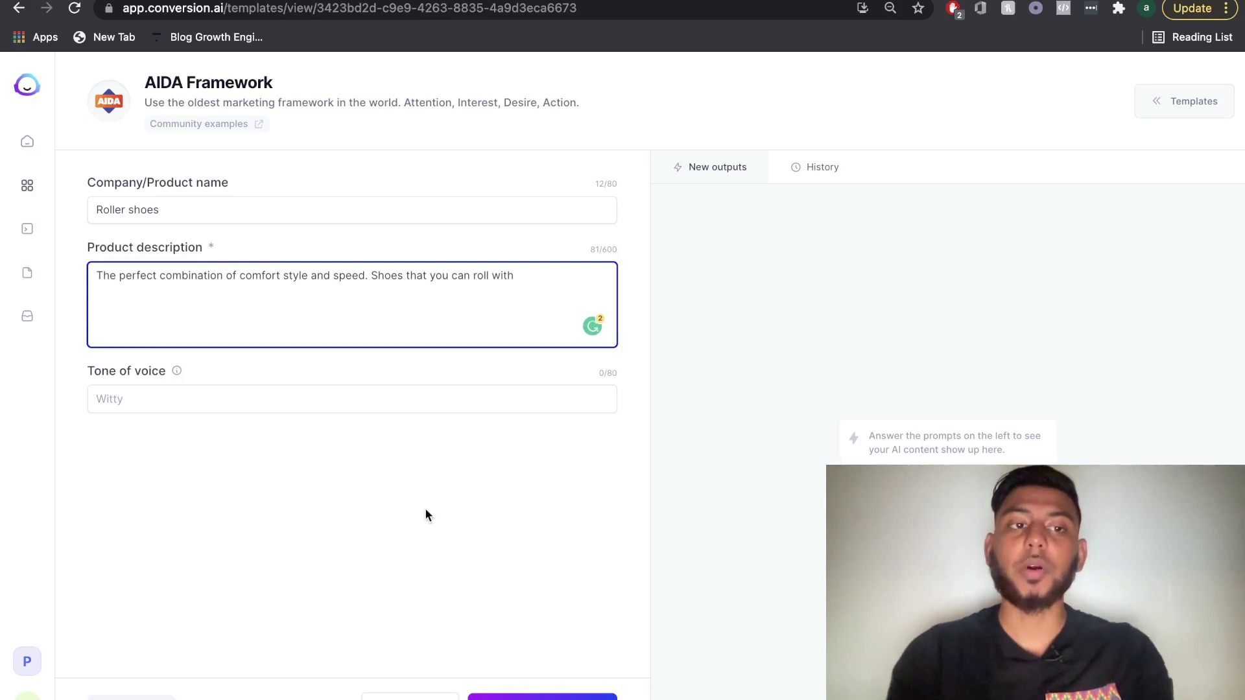
{"action": "left_click", "coordinate": [511, 493]}
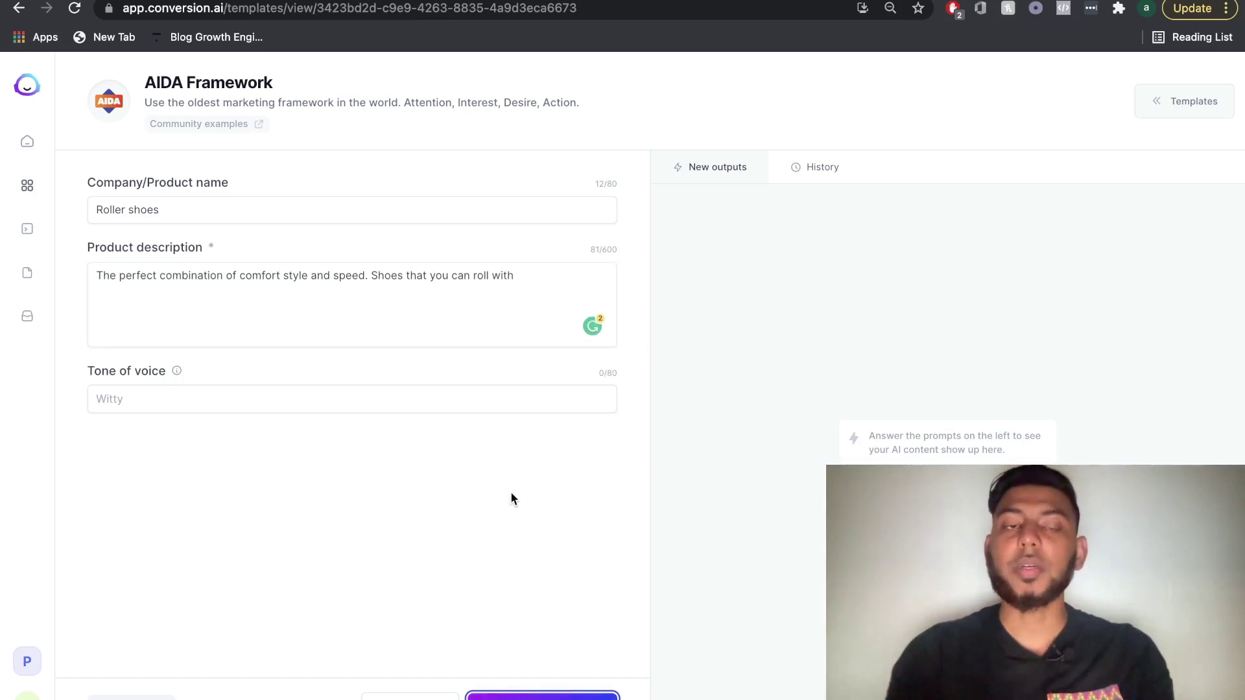
{"action": "left_click", "coordinate": [985, 259]}
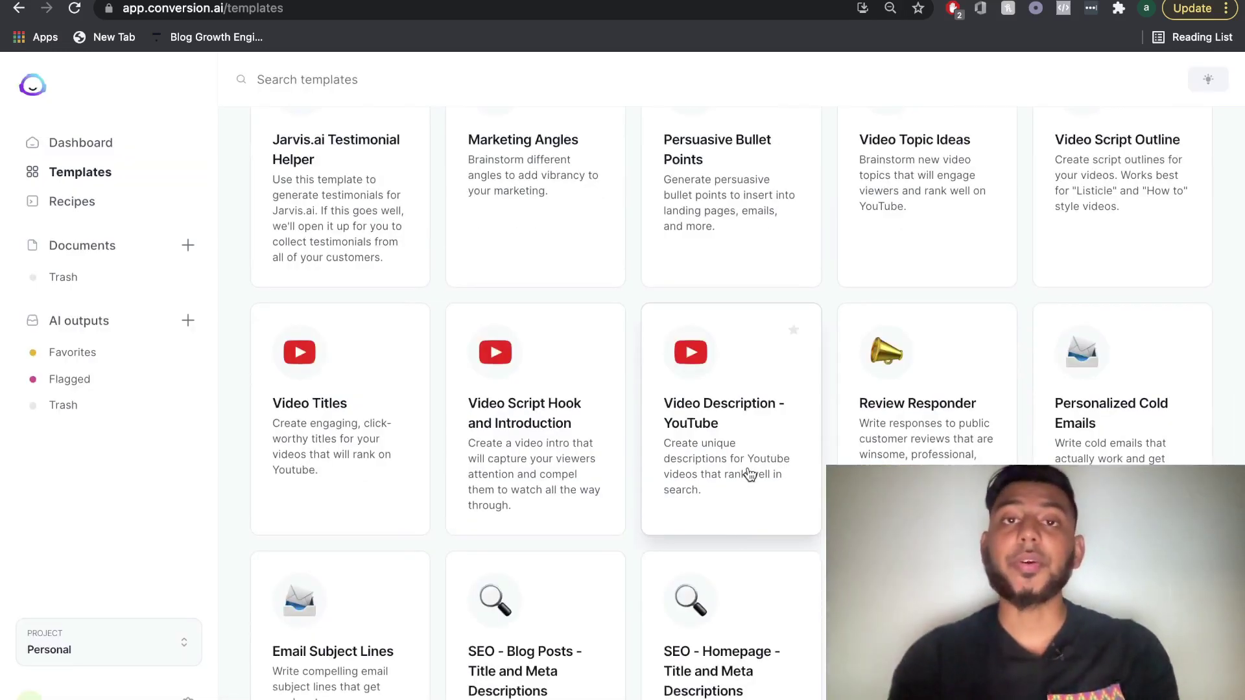
{"action": "scroll", "coordinate": [750, 474], "scroll_direction": "up", "scroll_amount": 1}
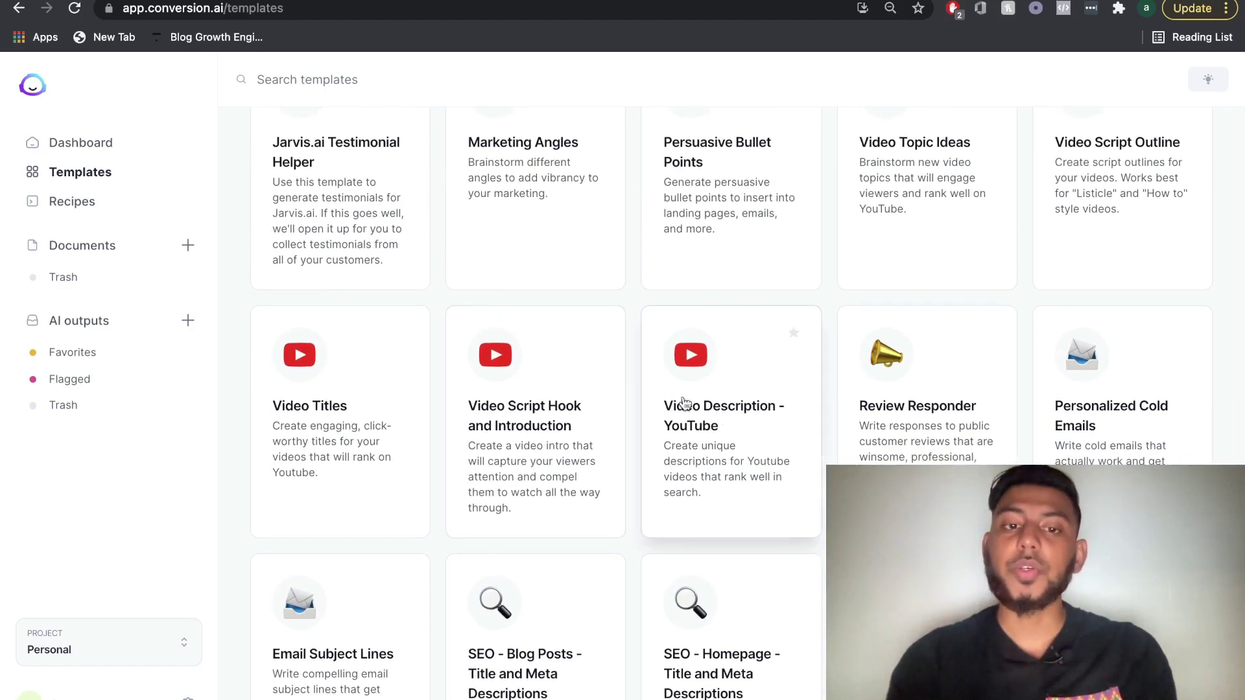
Generate Video Script Hook and Introduction outputs for the video title "Jarvis AI Full In-depth Review of Pricing, Features, Technology and Team".
{"action": "scroll", "coordinate": [556, 400], "scroll_direction": "down", "scroll_amount": 2}
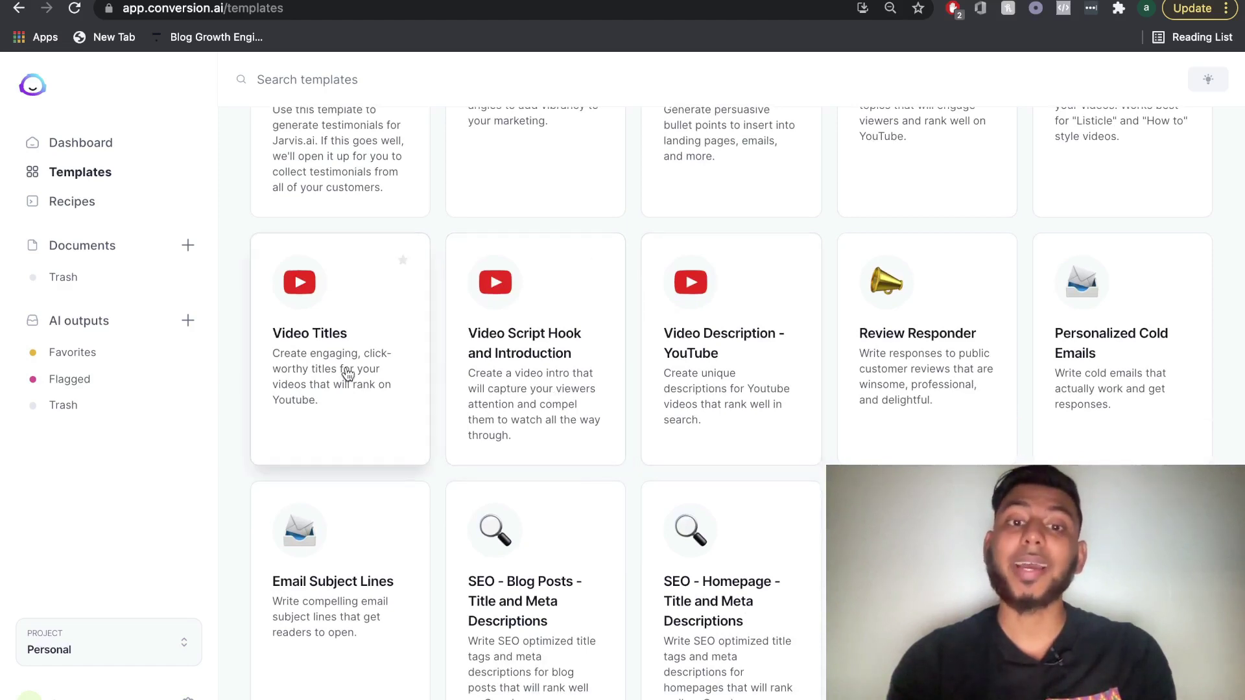
{"action": "left_click", "coordinate": [571, 337]}
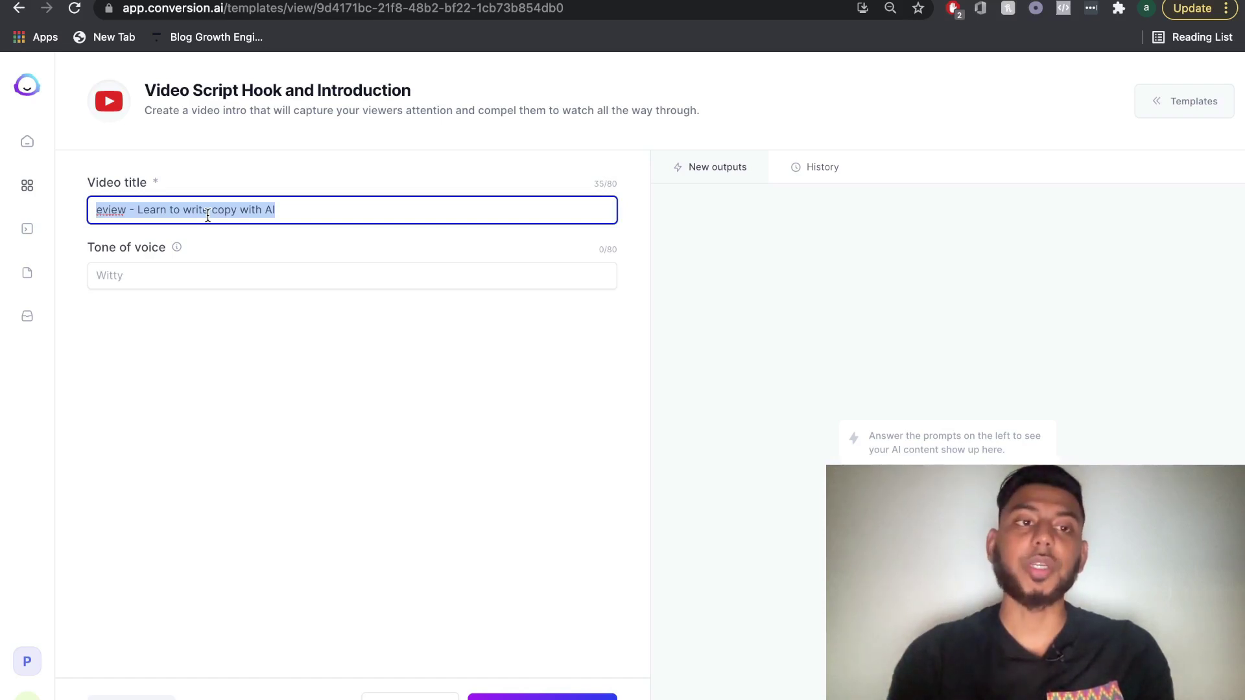
{"action": "type", "text": "Jarvis"}
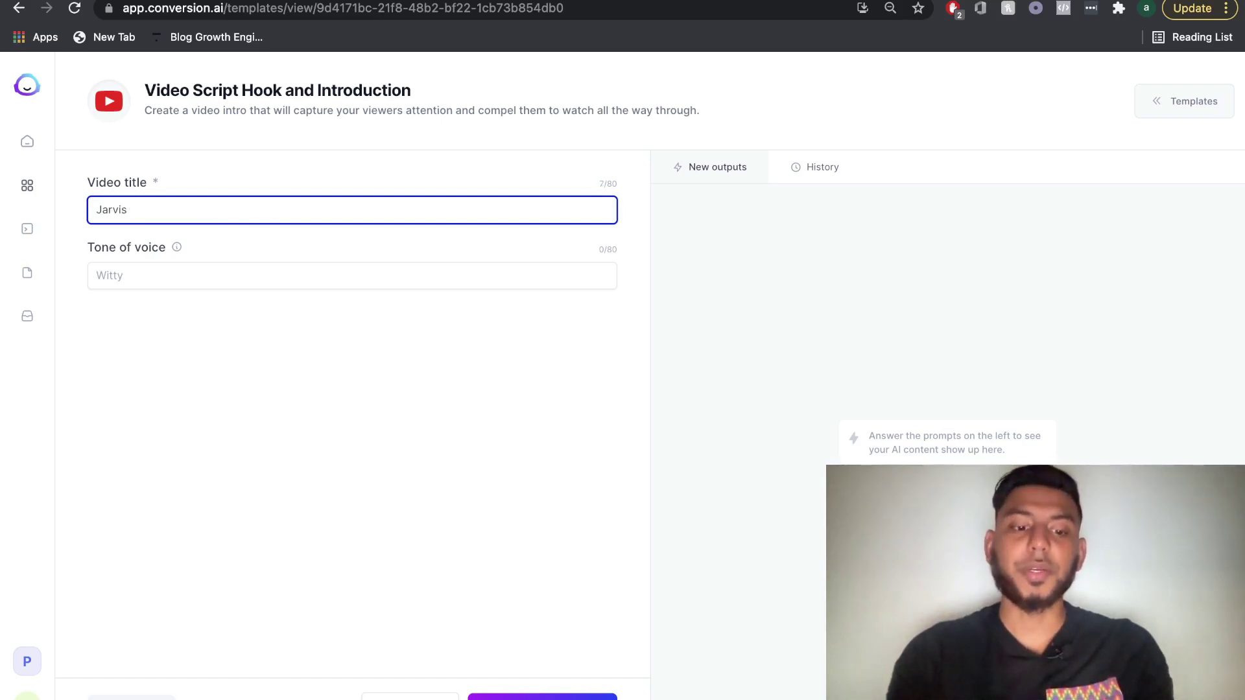
{"action": "type", "text": "AI  Full In-depth Review of Pricing, Features, Technology and Team"}
{"action": "left_click", "coordinate": [549, 695]}
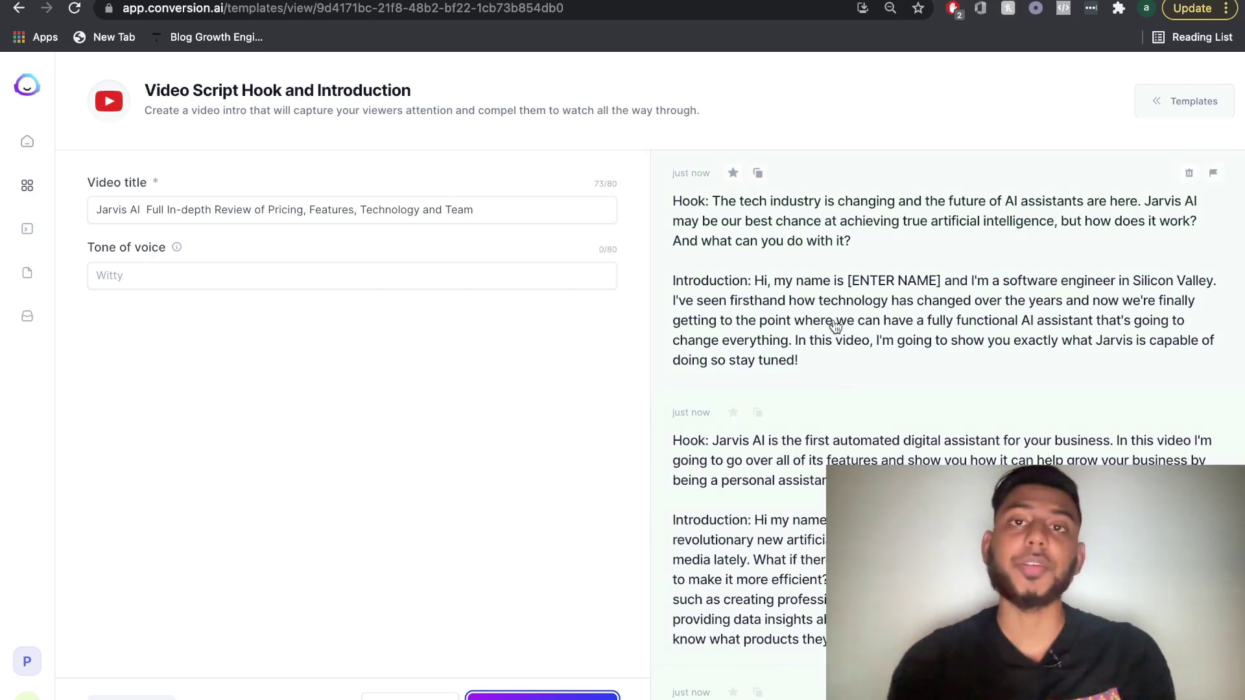
{"action": "scroll", "coordinate": [838, 334], "scroll_direction": "down", "scroll_amount": 2}
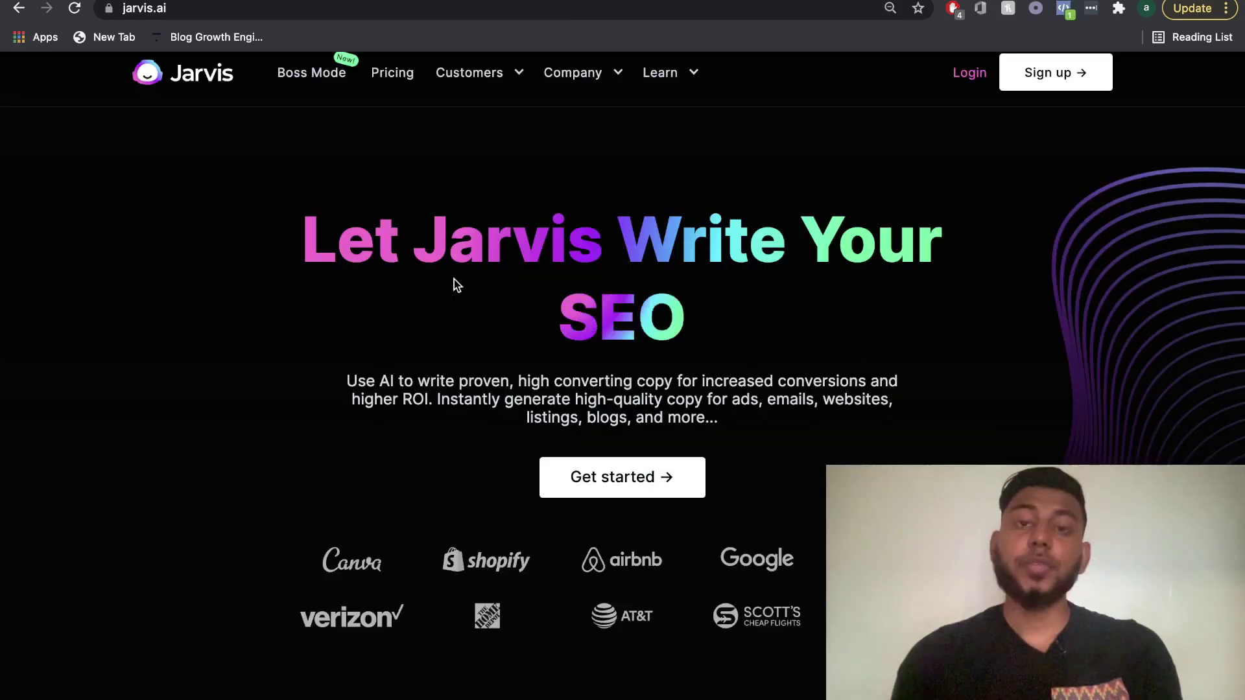
{"action": "scroll", "coordinate": [454, 279], "scroll_direction": "down", "scroll_amount": 1}
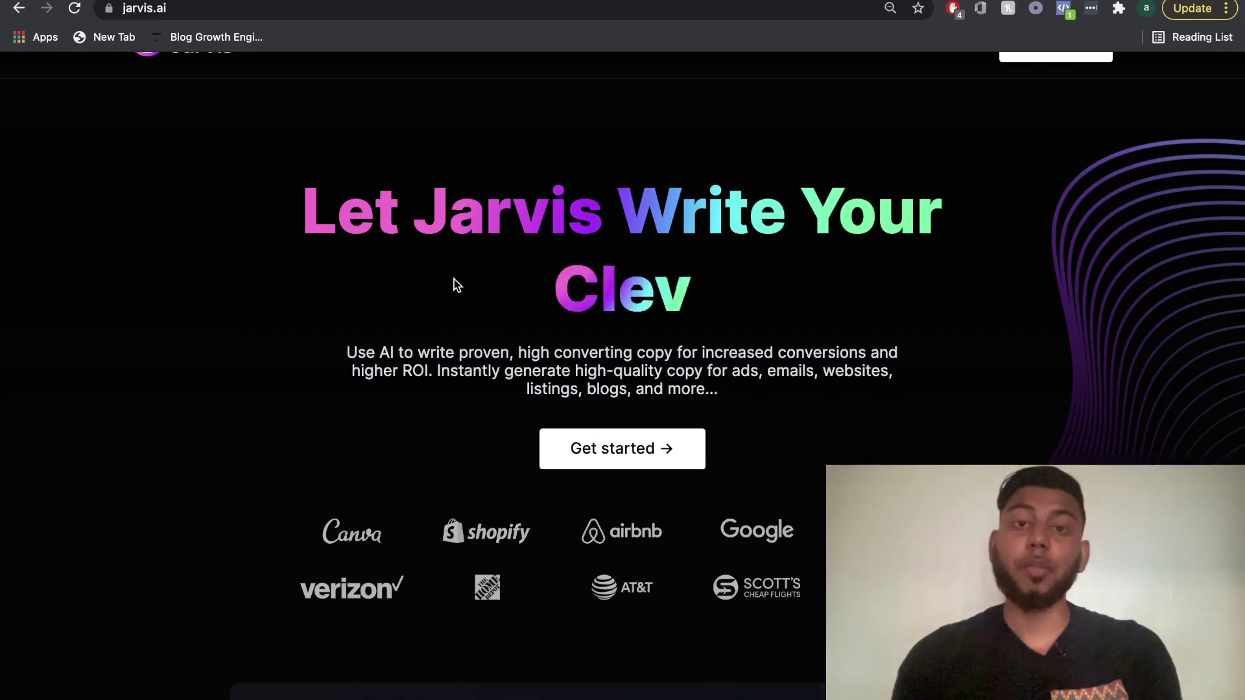
{"action": "scroll", "coordinate": [456, 285], "scroll_direction": "down", "scroll_amount": 1}
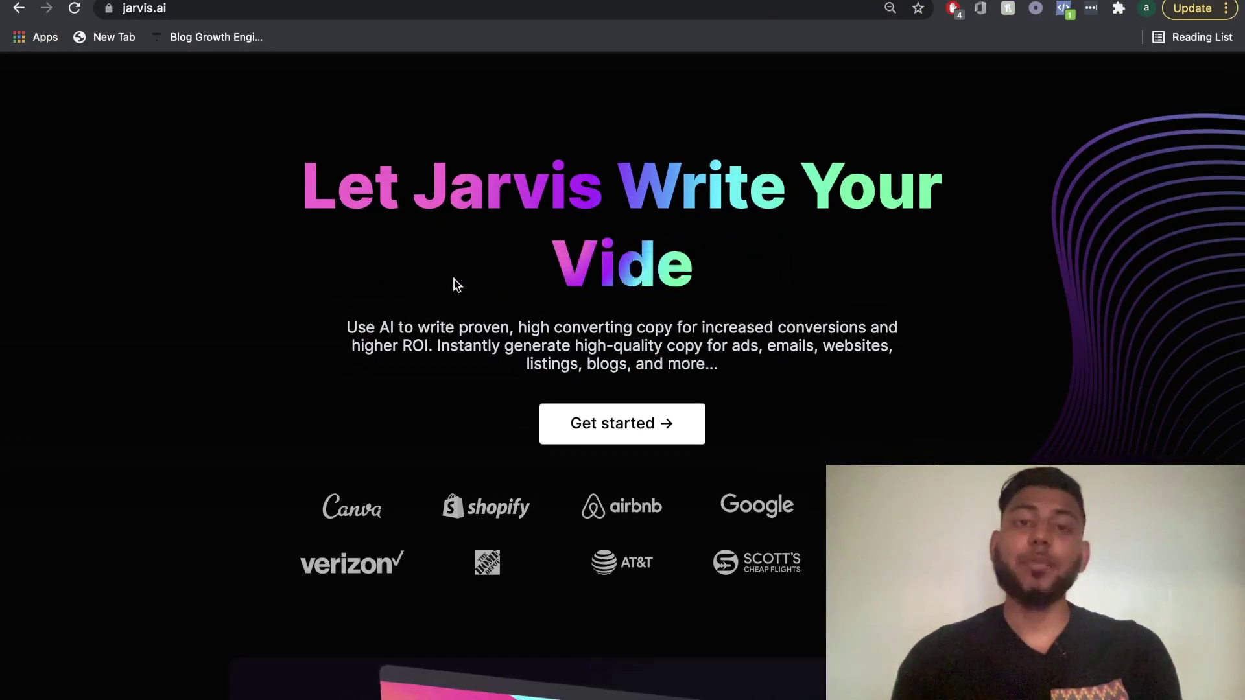
{"action": "scroll", "coordinate": [456, 285], "scroll_direction": "down", "scroll_amount": 1}
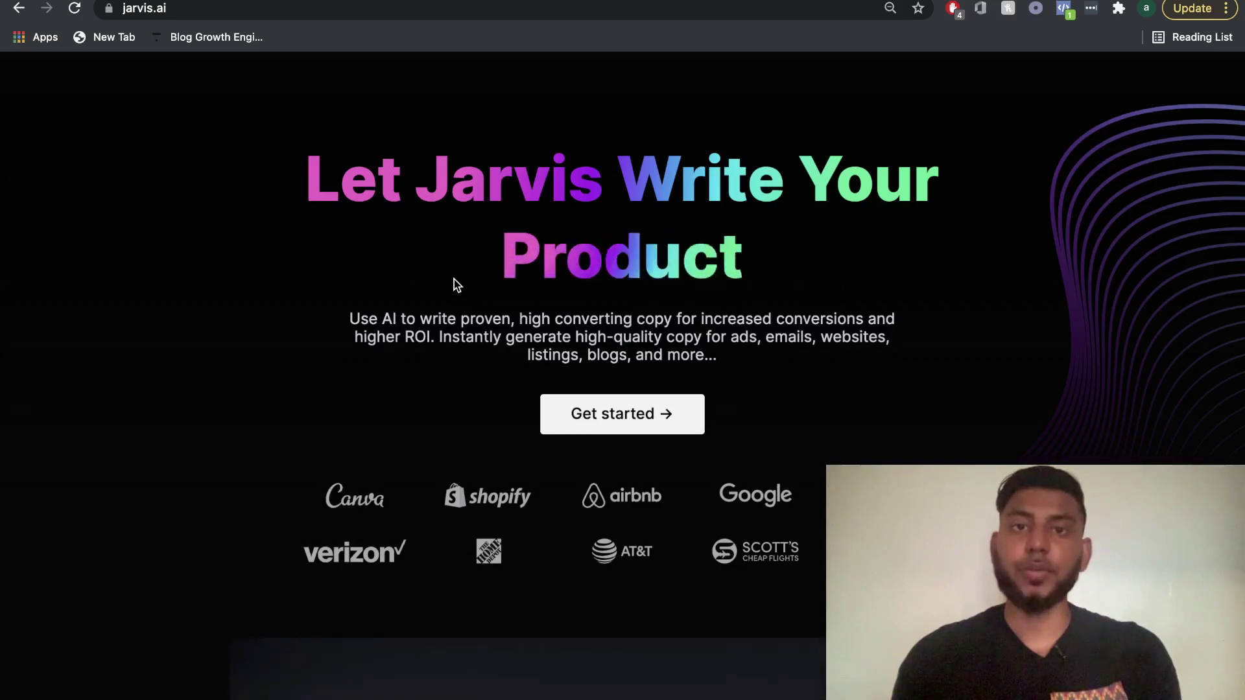
{"action": "scroll", "coordinate": [454, 279], "scroll_direction": "up", "scroll_amount": 2}
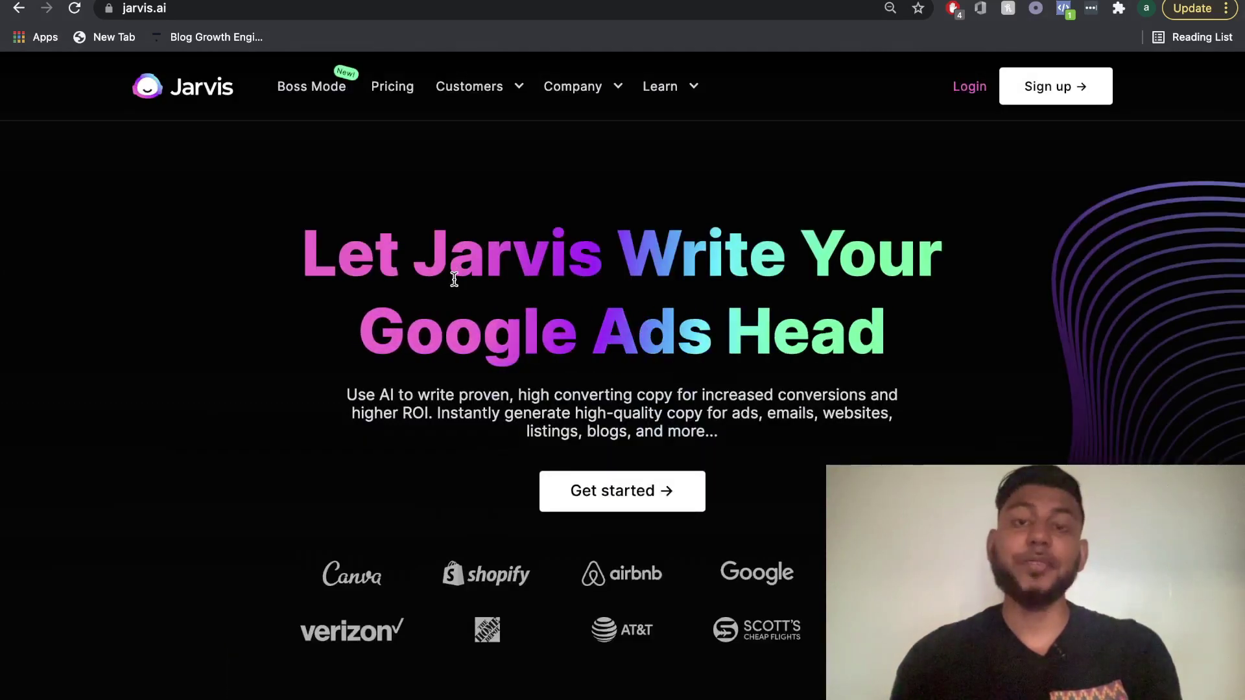